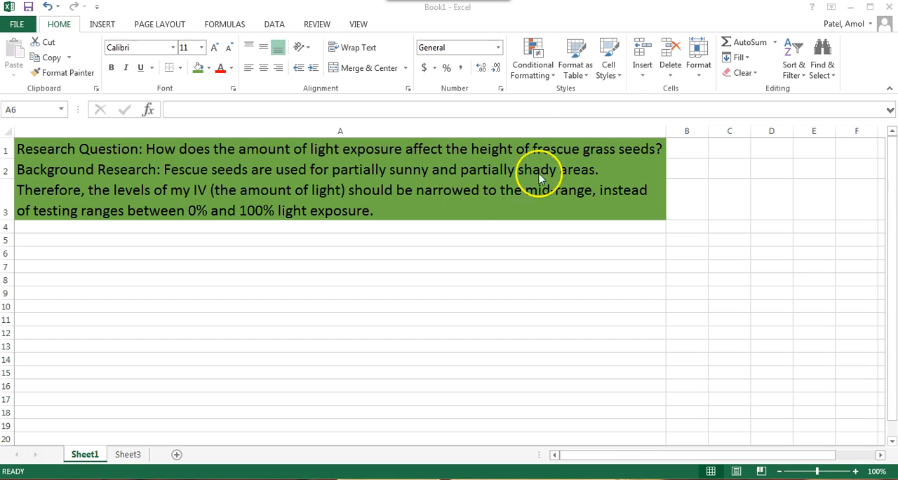
Step: Correct the misspelled "frescue" to "fescue" in the research question in A1
left_click(536, 146)
double_click(541, 150)
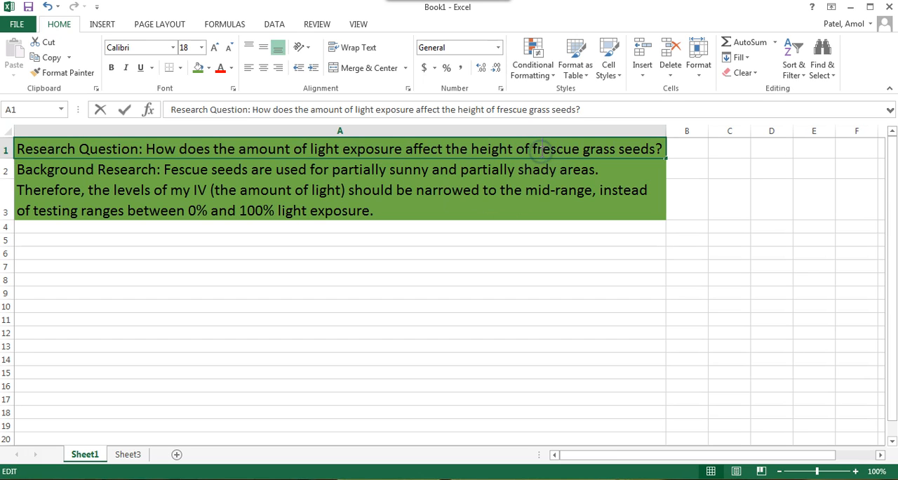
key("BackSpace")
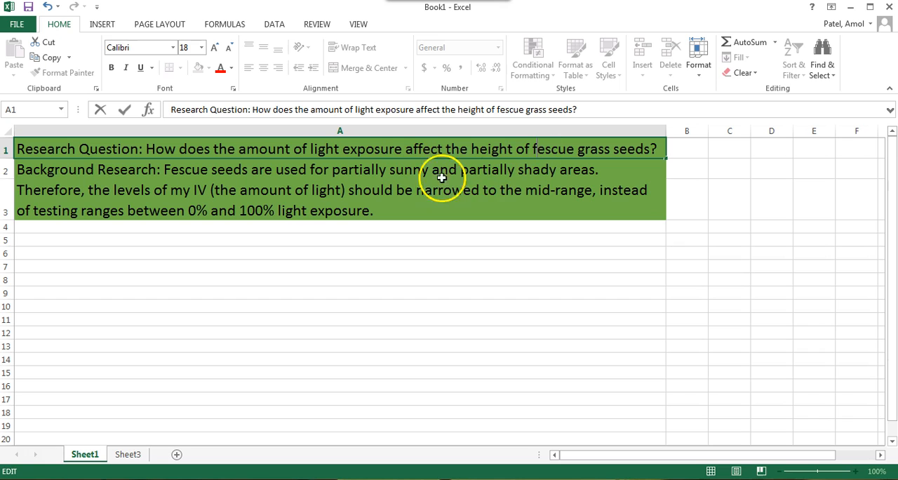
left_click(123, 174)
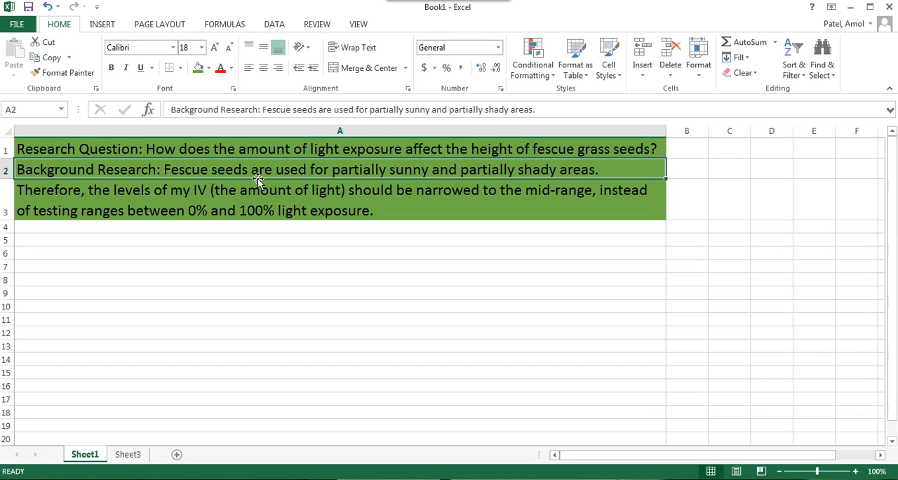
Step: Examine the mid-range light conclusion on Sheet1 and the light-exposure percentages in row 1 of Sheet3
left_click(231, 205)
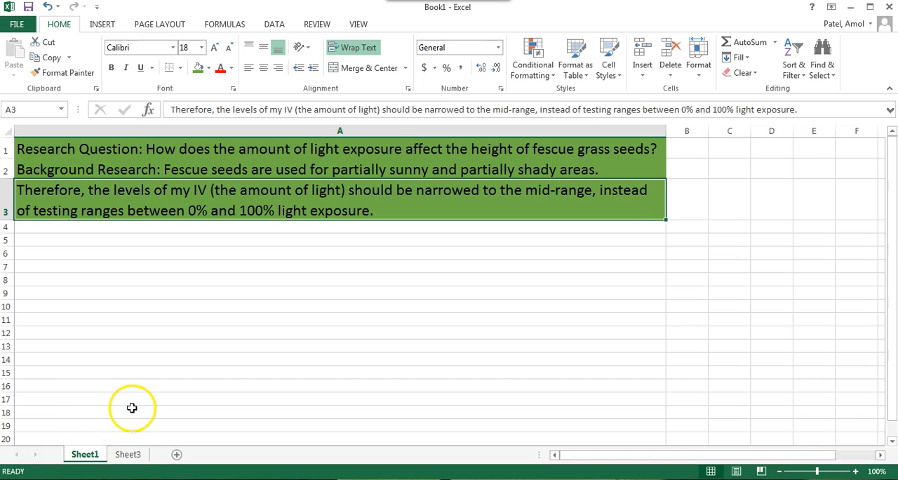
left_click(127, 456)
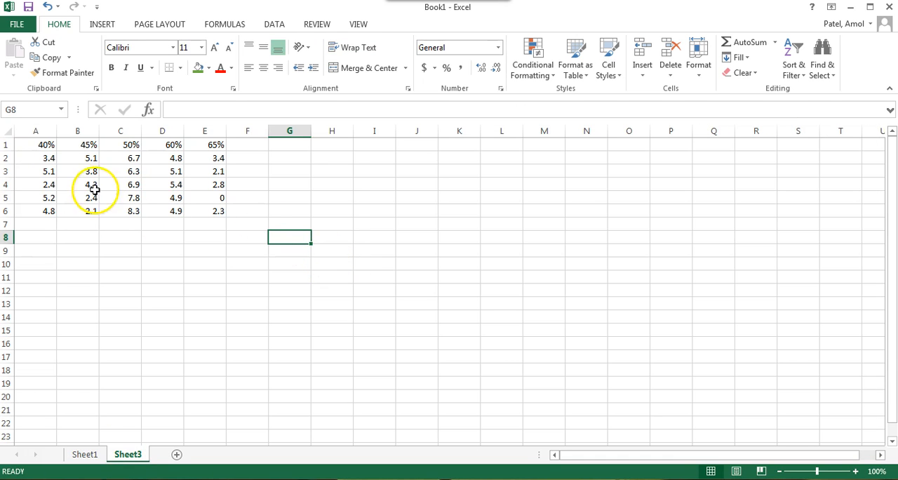
left_click(44, 144)
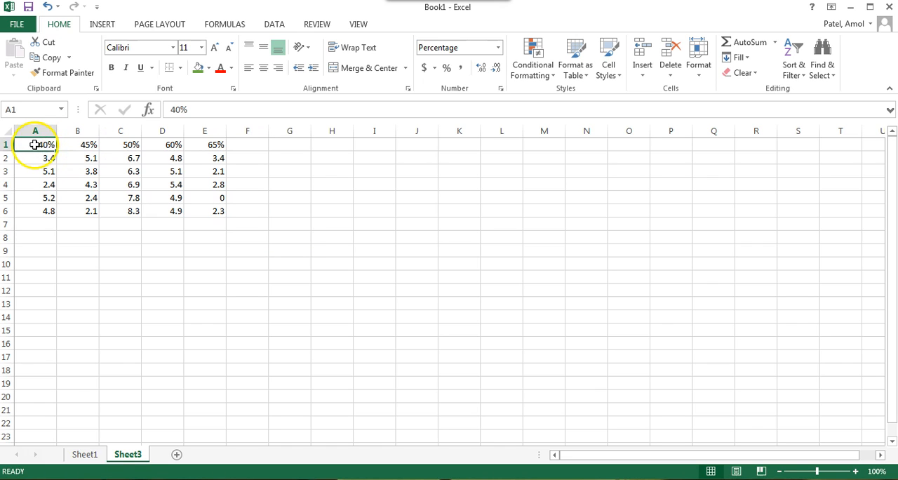
left_click(88, 145)
left_click(130, 145)
left_click(172, 146)
left_click(195, 148)
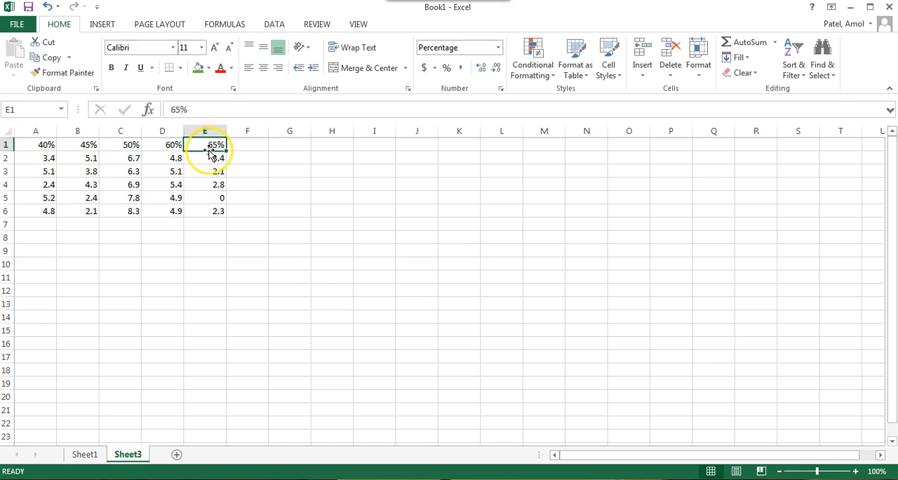
left_click_drag(164, 144, 194, 152)
left_click(126, 145)
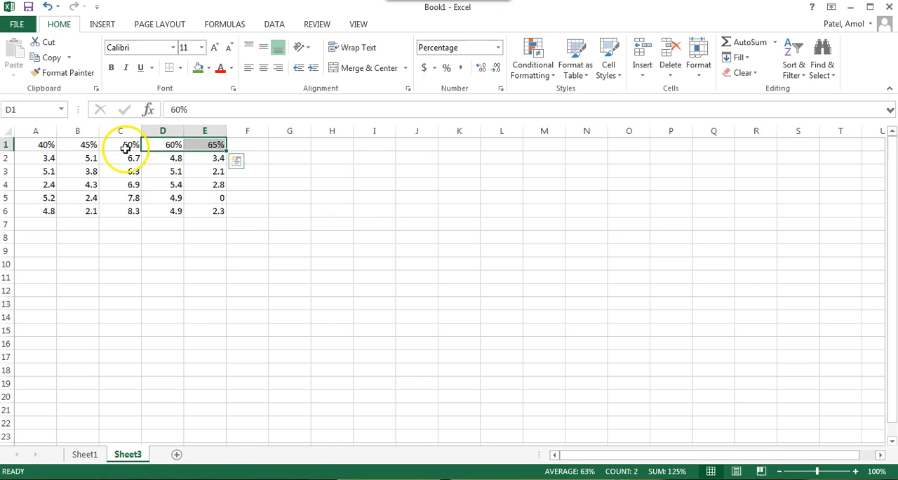
left_click(159, 147)
left_click(206, 152)
left_click(130, 146)
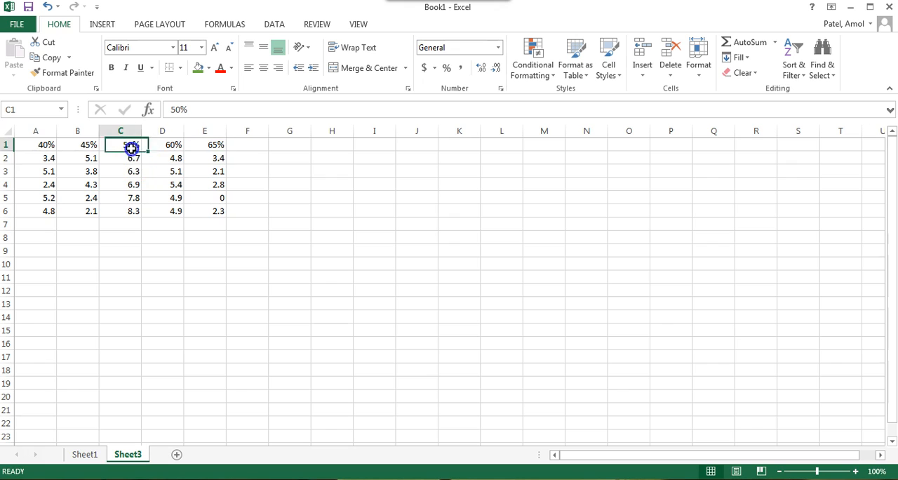
left_click(177, 145)
left_click(221, 148)
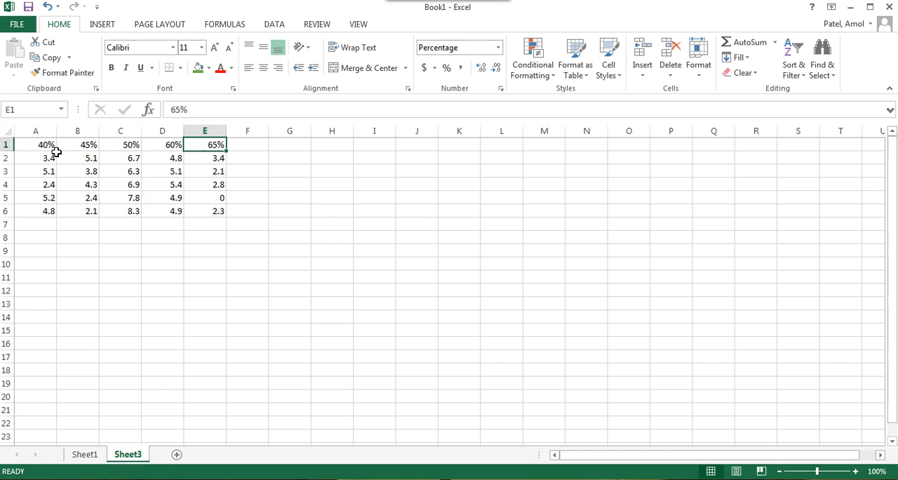
Step: Review the height readings in A2:E6 of Sheet3 against the percentage headings and the research question on Sheet1
left_click_drag(44, 144, 203, 148)
left_click(143, 186)
left_click_drag(45, 160, 207, 207)
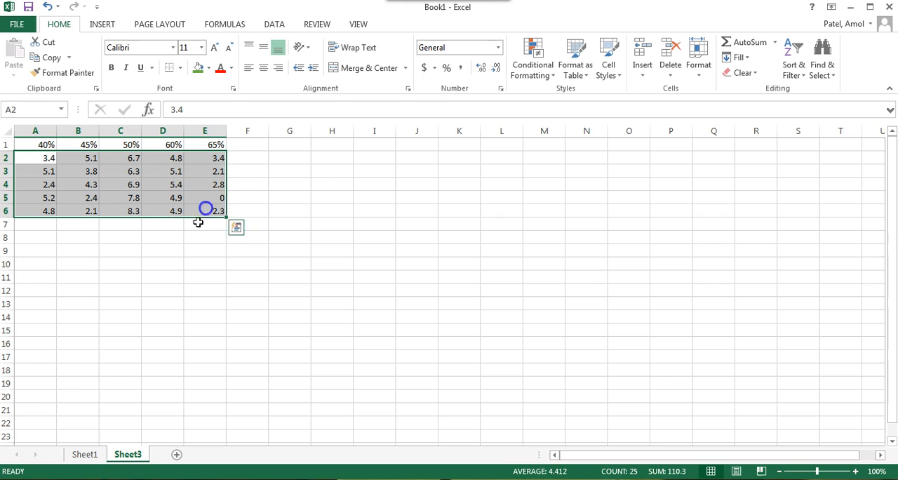
left_click(87, 460)
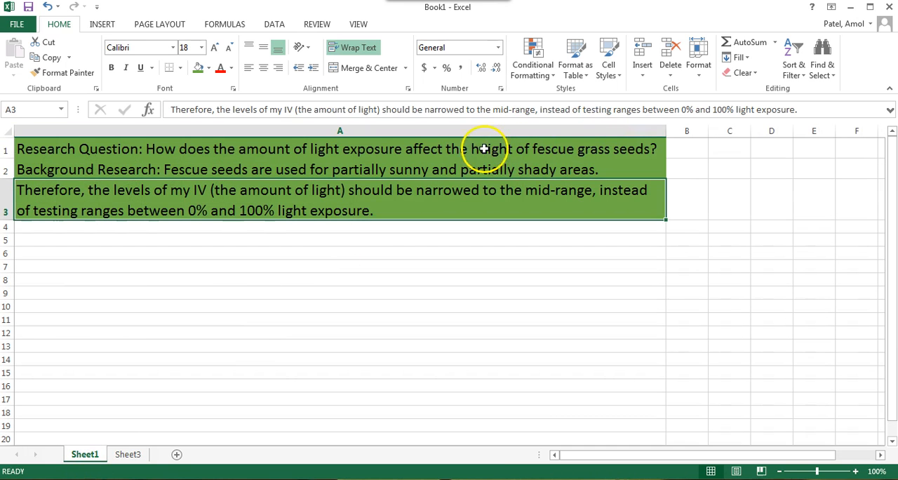
left_click(584, 150)
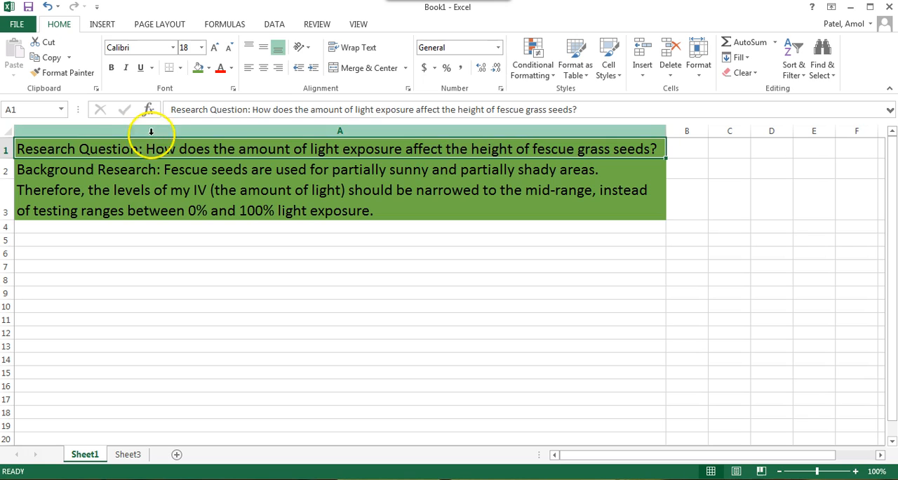
left_click(130, 457)
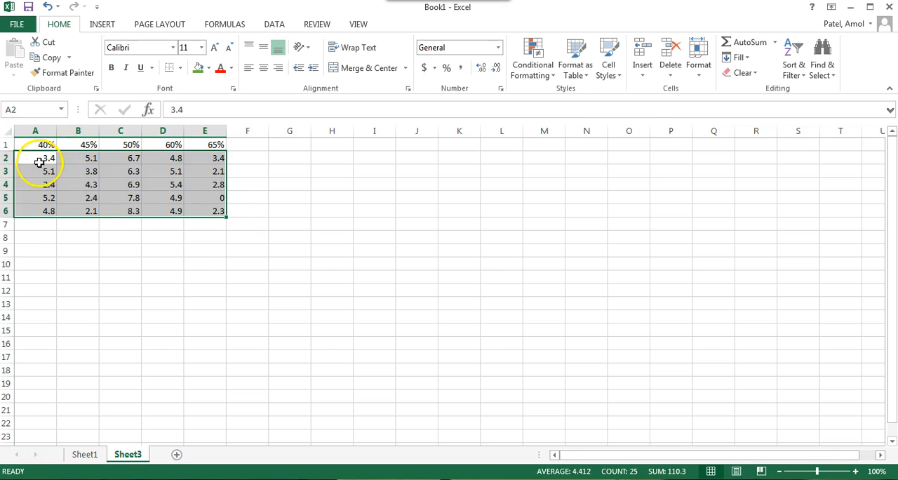
left_click(40, 171)
left_click(40, 185)
left_click(40, 197)
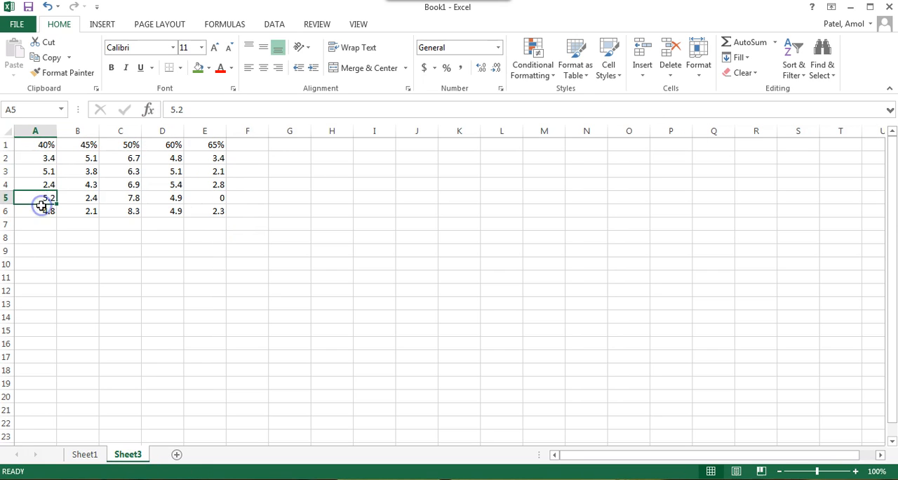
left_click(42, 210)
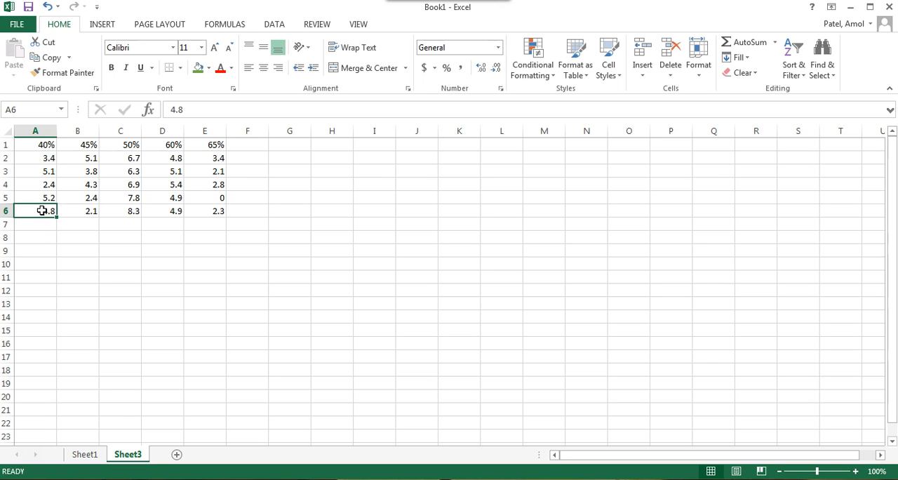
left_click(46, 159)
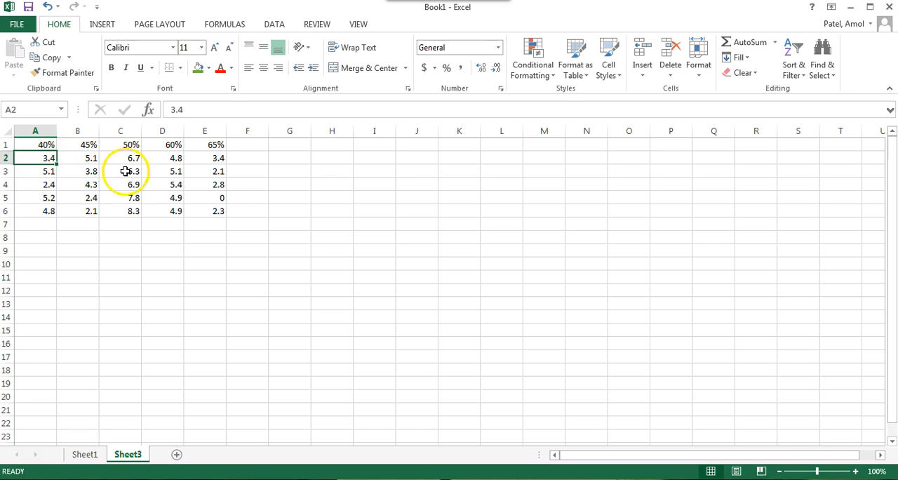
left_click(210, 197)
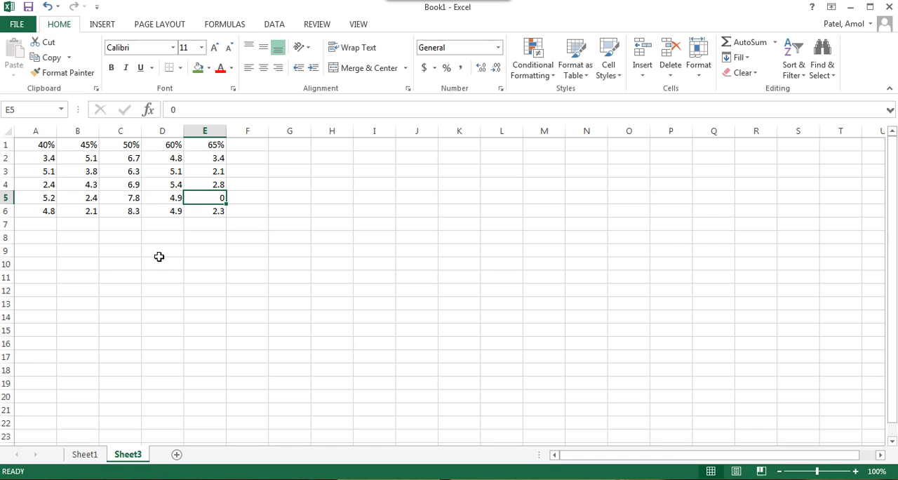
Step: Format the height readings in A2:E6 with the Number category and two decimal places
left_click_drag(44, 160, 215, 209)
right_click(179, 177)
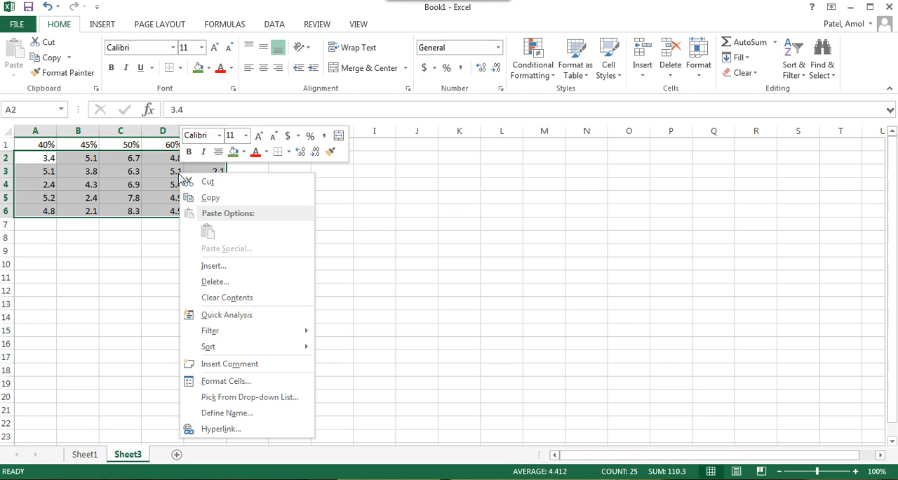
left_click(225, 380)
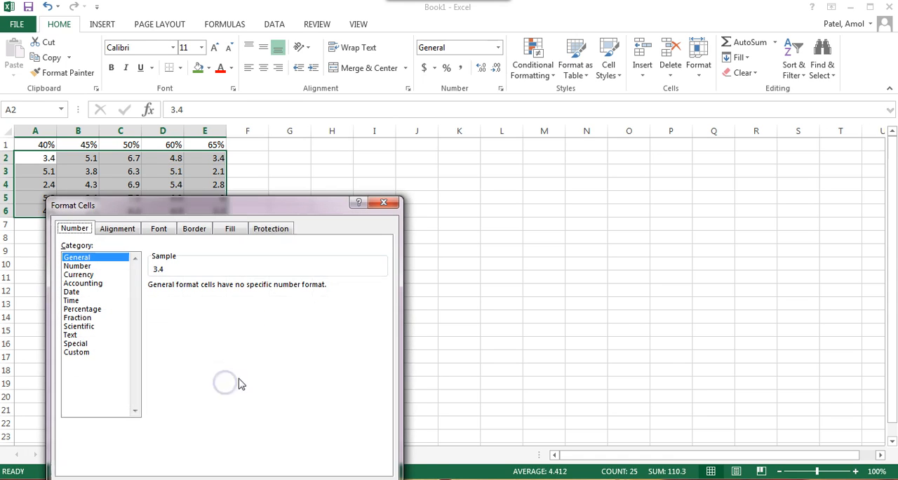
left_click_drag(251, 211, 321, 131)
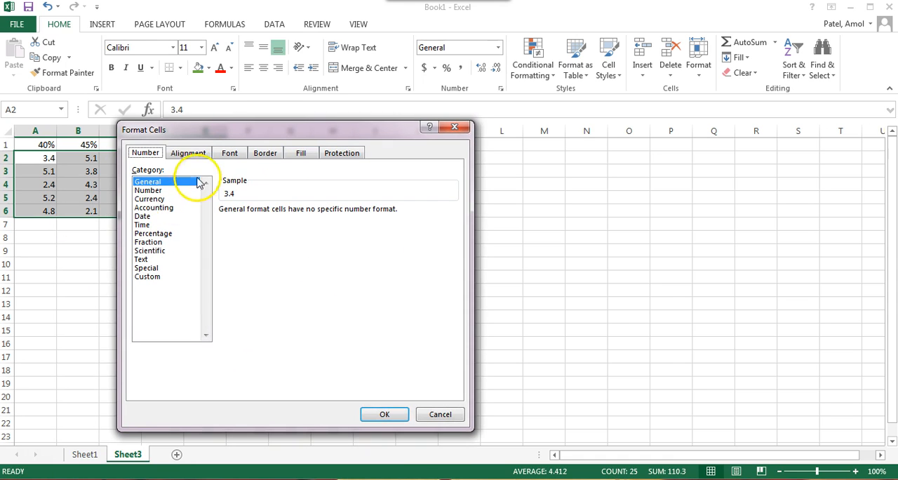
left_click(149, 190)
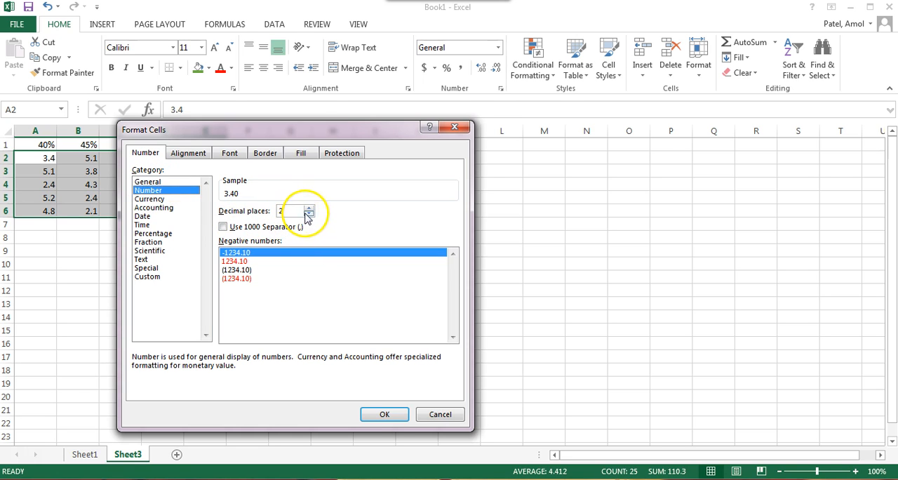
left_click(387, 414)
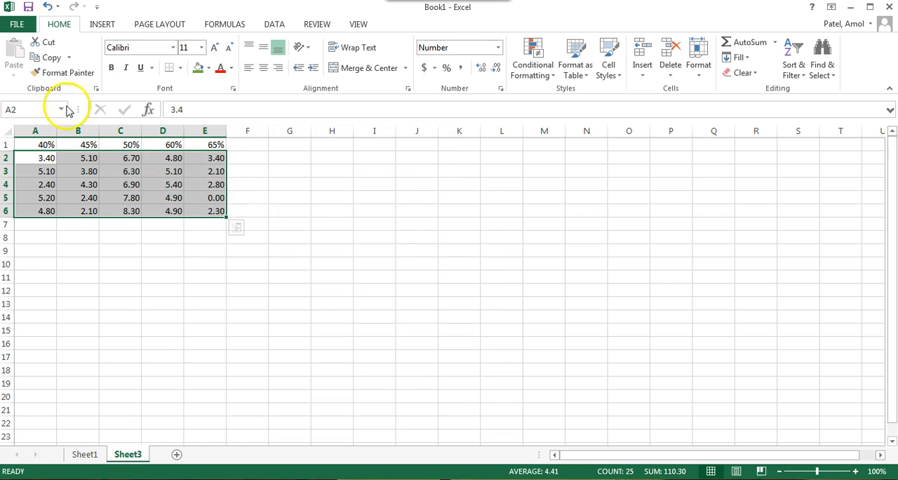
left_click(284, 195)
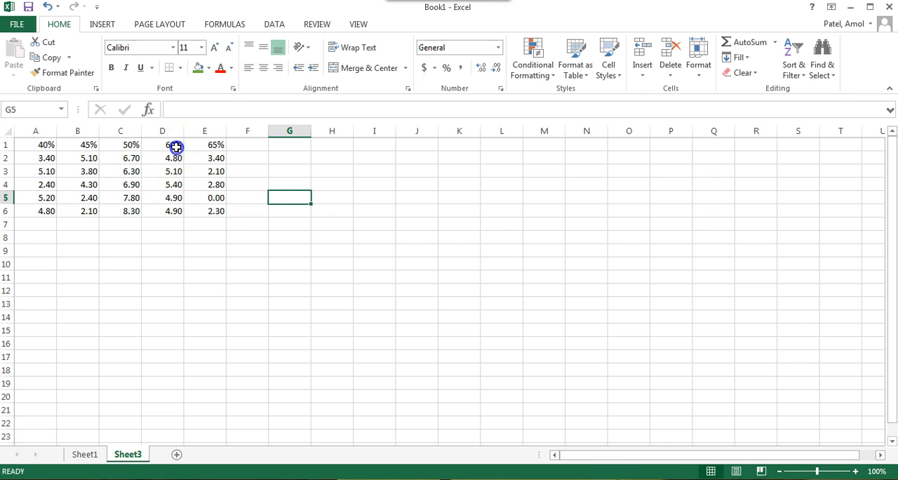
Step: Examine the height readings under the 60% and 40% headings and the individual reading in E5
left_click_drag(176, 146, 174, 212)
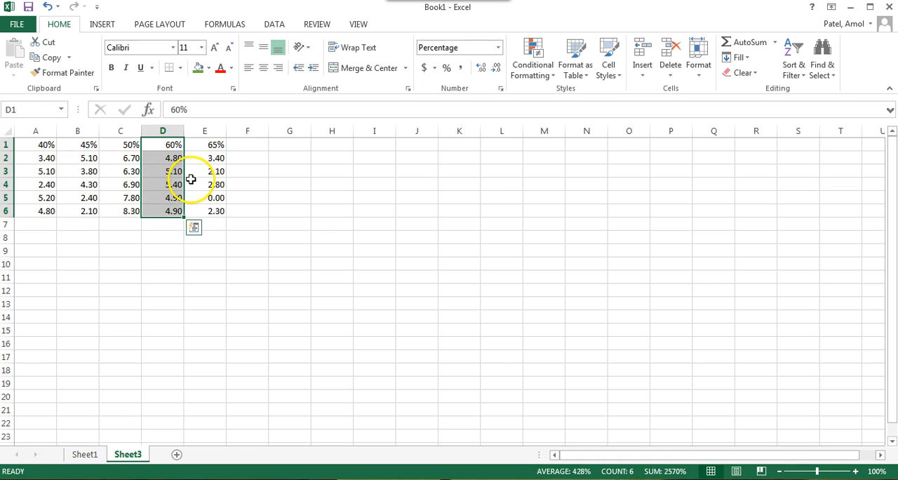
left_click_drag(54, 159, 54, 213)
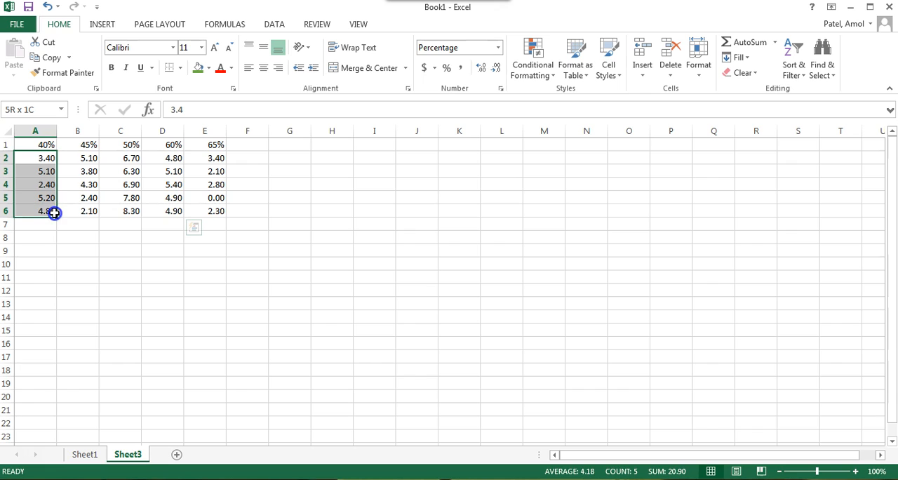
left_click(102, 237)
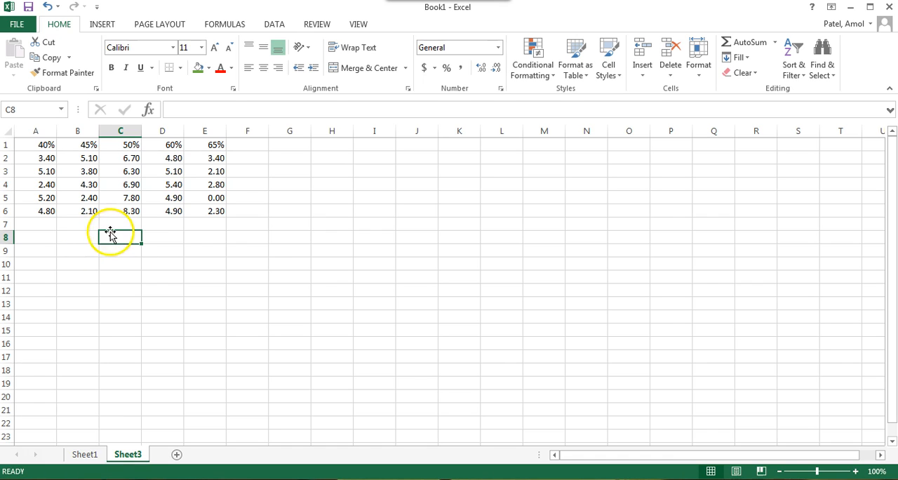
left_click(219, 199)
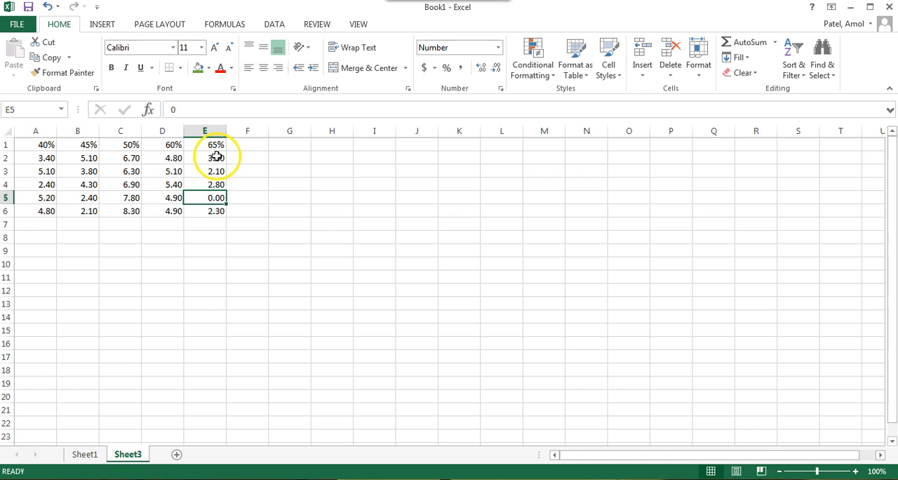
left_click(209, 359)
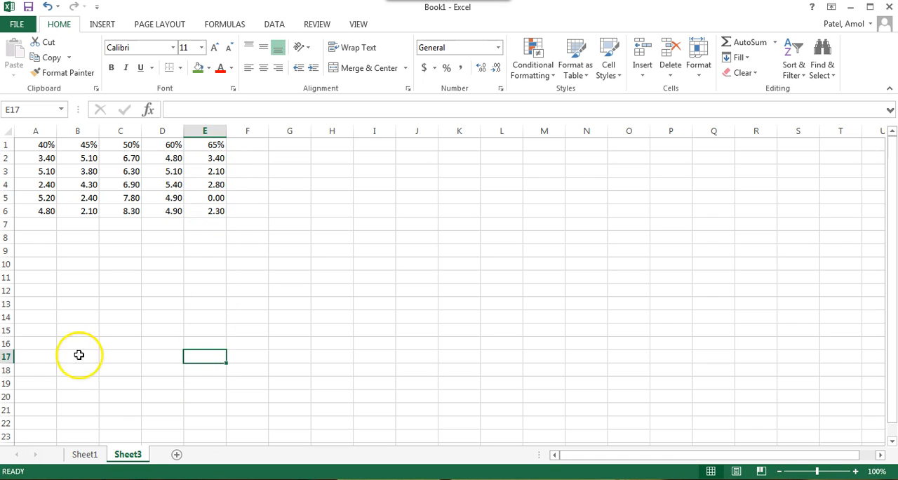
scroll(208, 356, "down", 3)
scroll(208, 355, "up", 3)
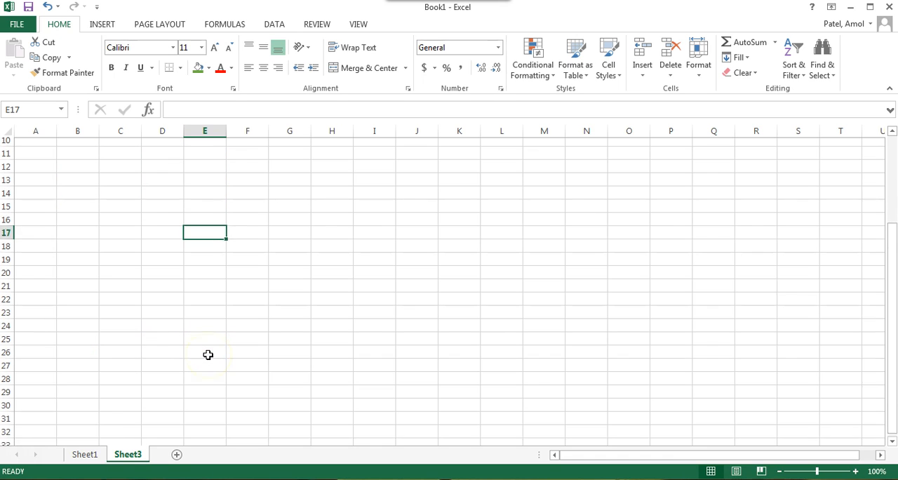
left_click(211, 201)
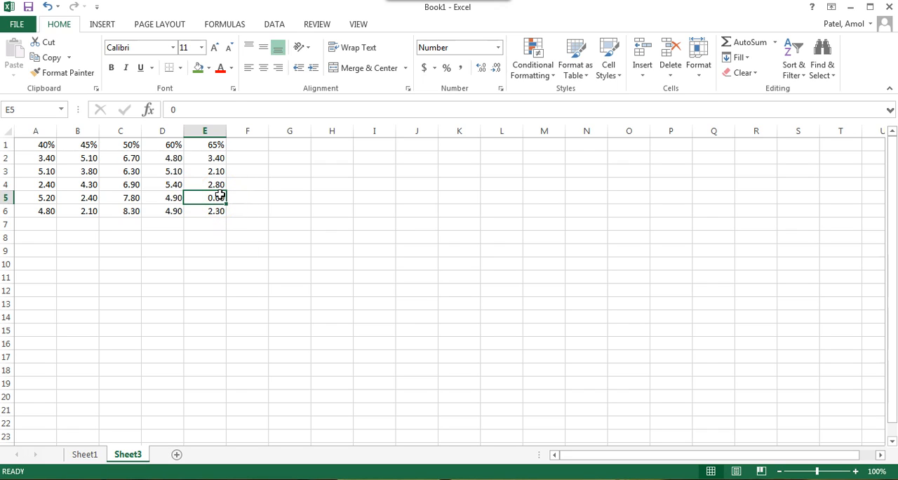
Step: Copy the percentage headings from A1:E1 into H1:L1
left_click_drag(215, 145, 45, 149)
key("ctrl+c")
left_click(335, 146)
key("ctrl+v")
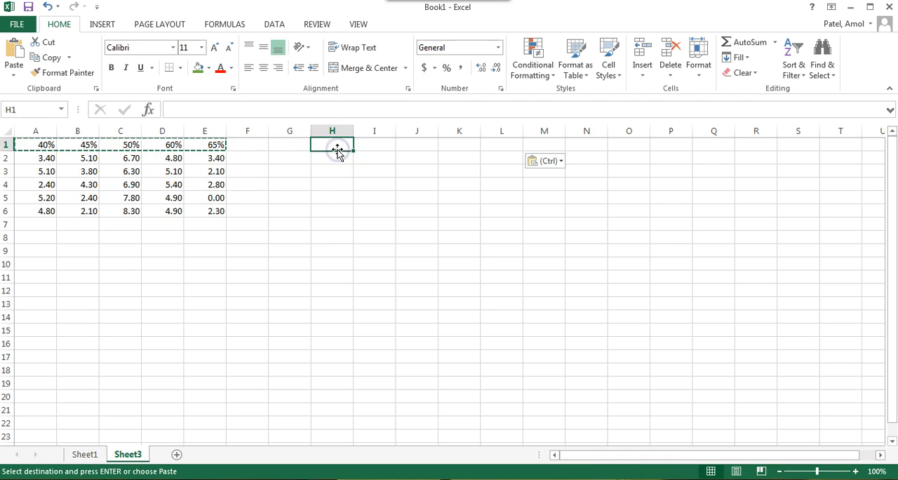
left_click(365, 177)
Step: Change the number format of the copied headings in H1:L1 to the General category
left_click_drag(341, 146, 503, 151)
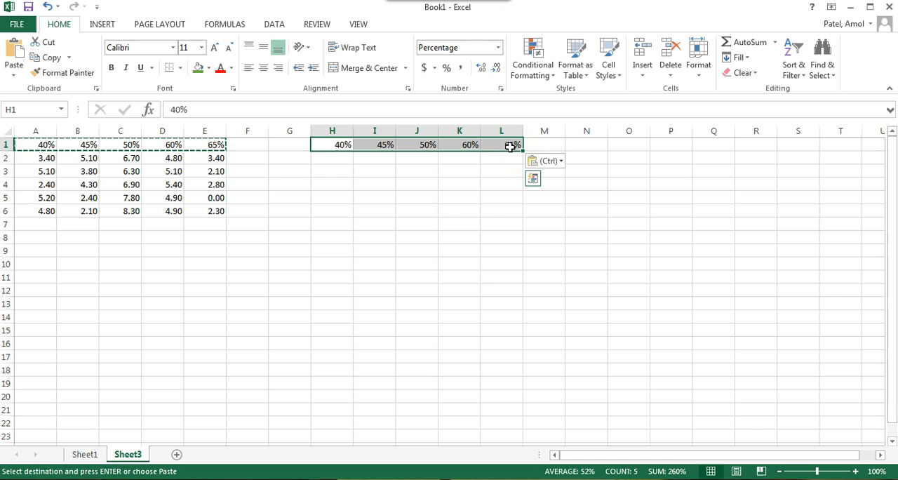
right_click(510, 147)
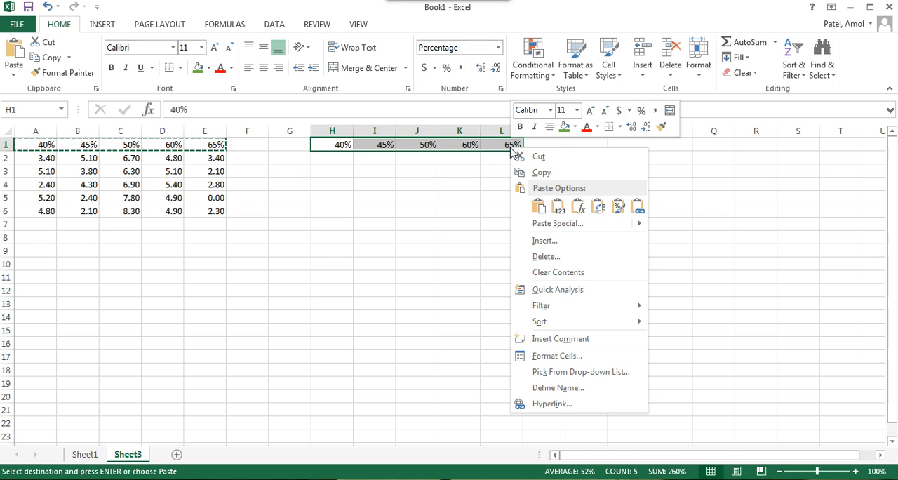
left_click(561, 356)
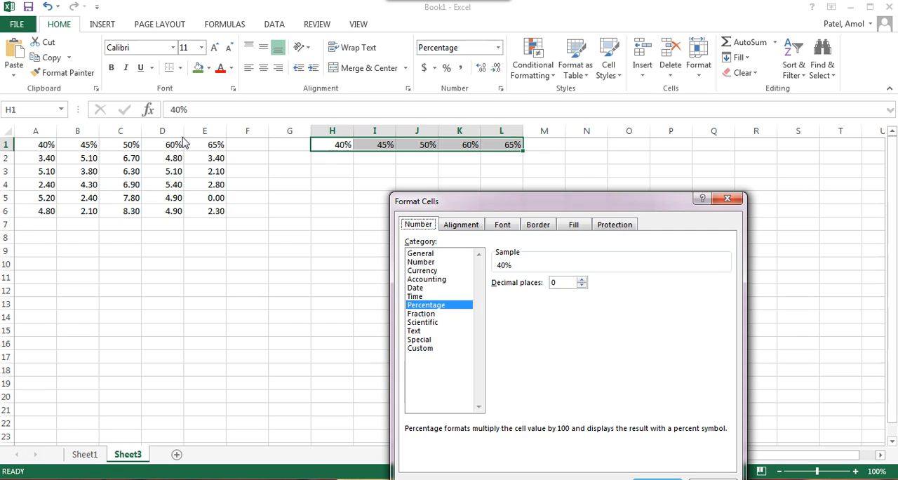
left_click(435, 254)
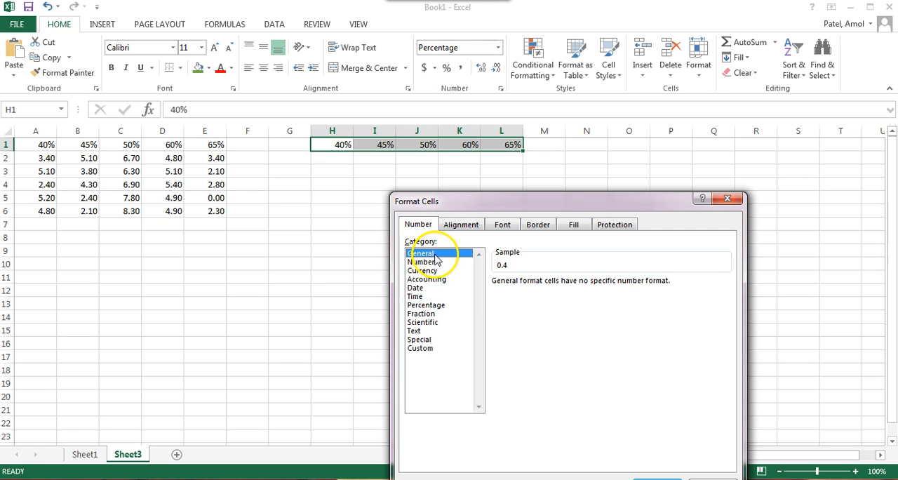
left_click(435, 262)
left_click(437, 262)
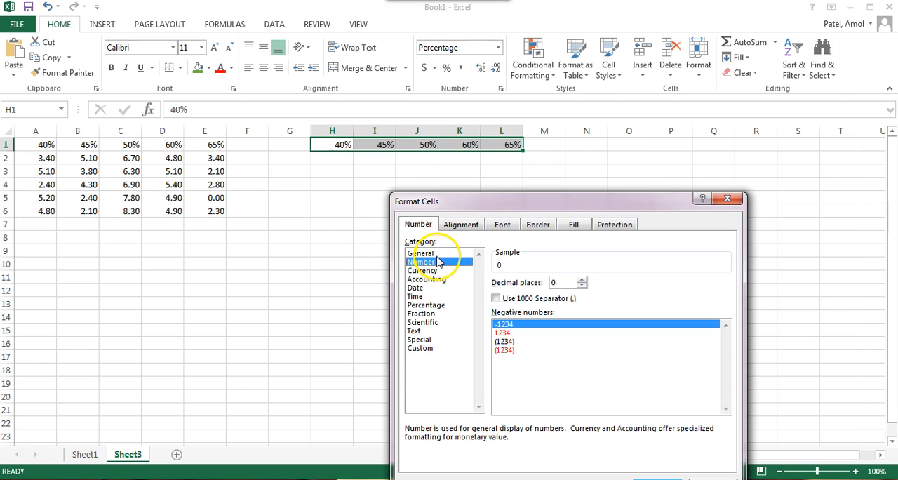
left_click(435, 254)
left_click(435, 261)
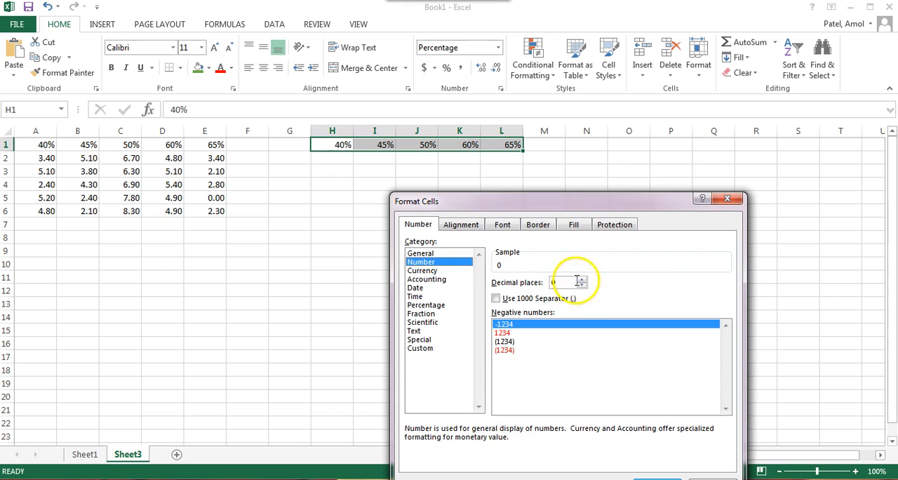
left_click(582, 285)
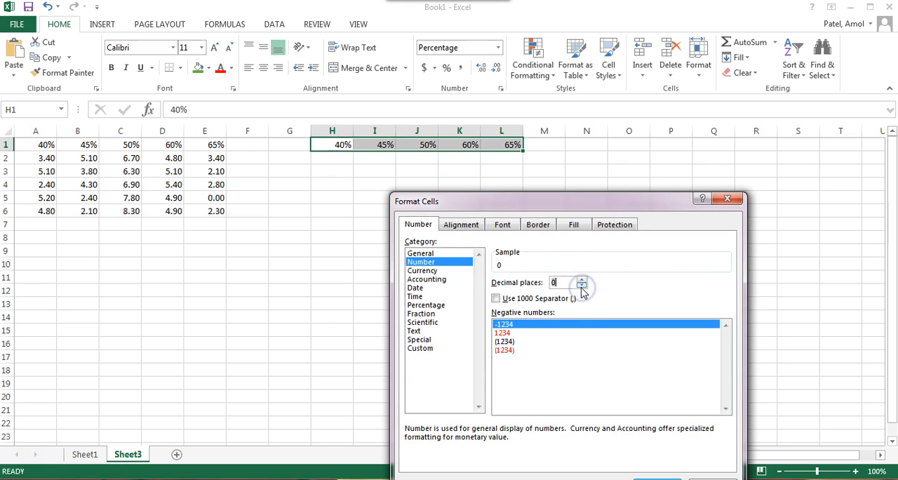
left_click(435, 254)
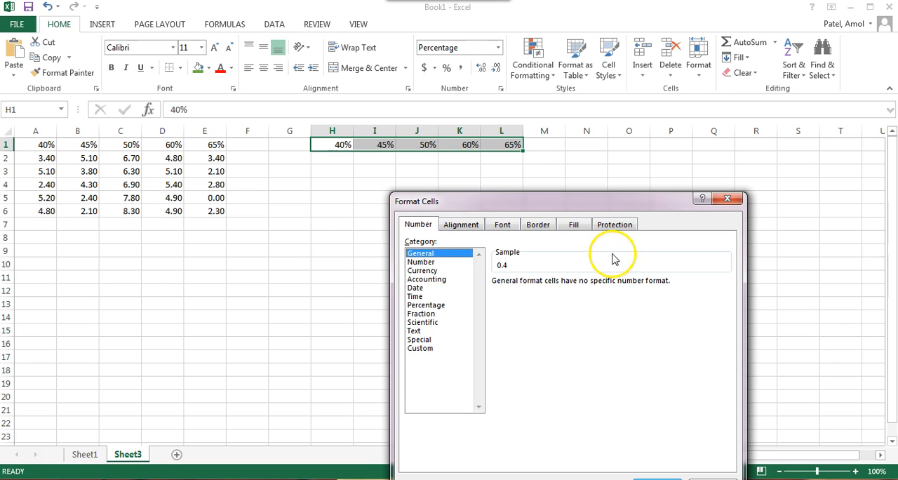
left_click(660, 445)
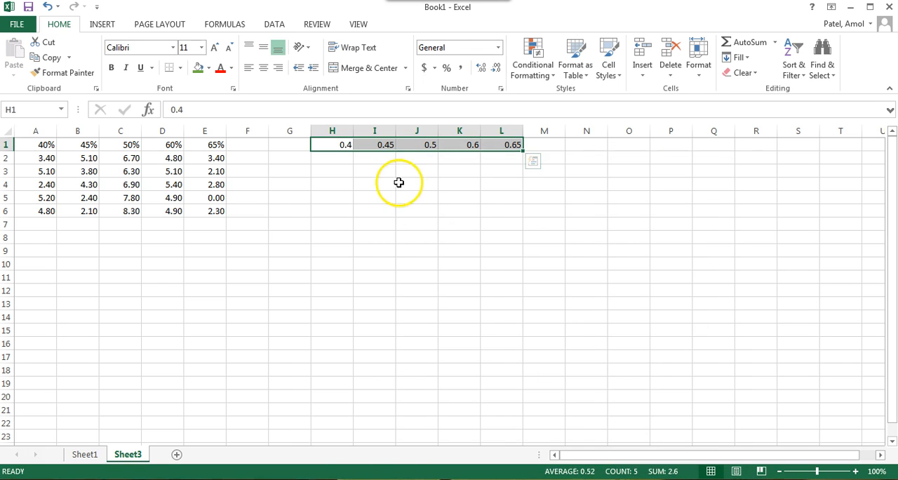
Step: Replace the decimal headings in H1:L1 with the whole numbers 40, 45, 50, 60 and 65
left_click(476, 197)
left_click_drag(332, 144, 506, 145)
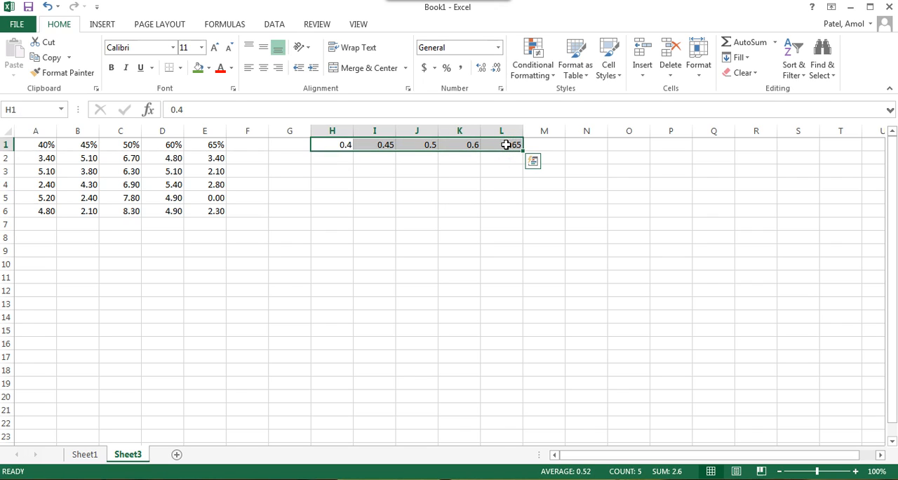
type("40")
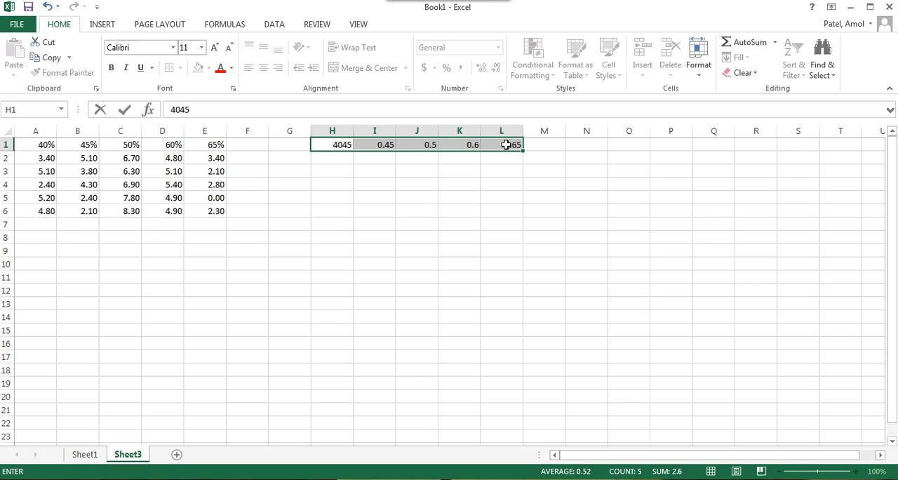
key("Return")
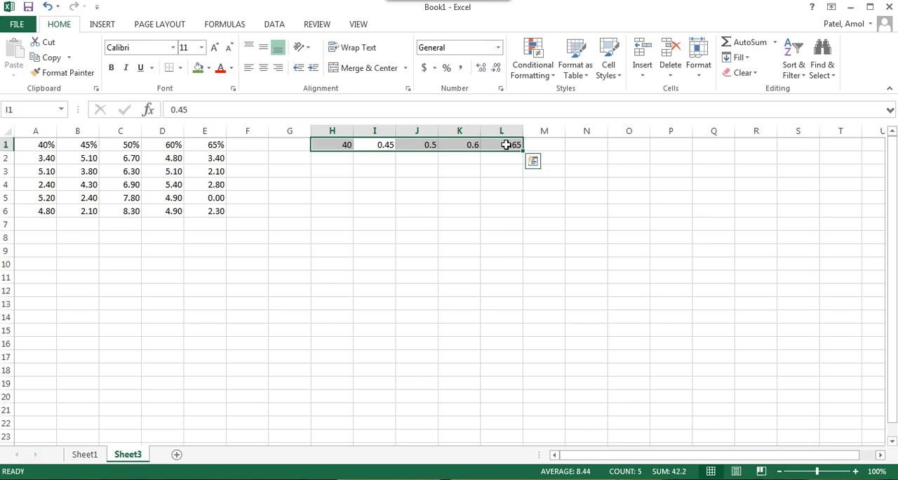
type("45")
key("Return")
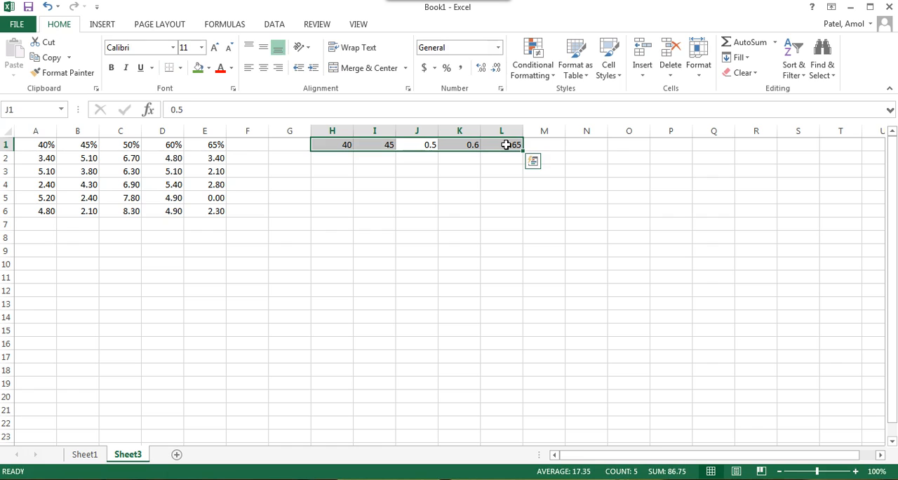
type("50")
key("Return")
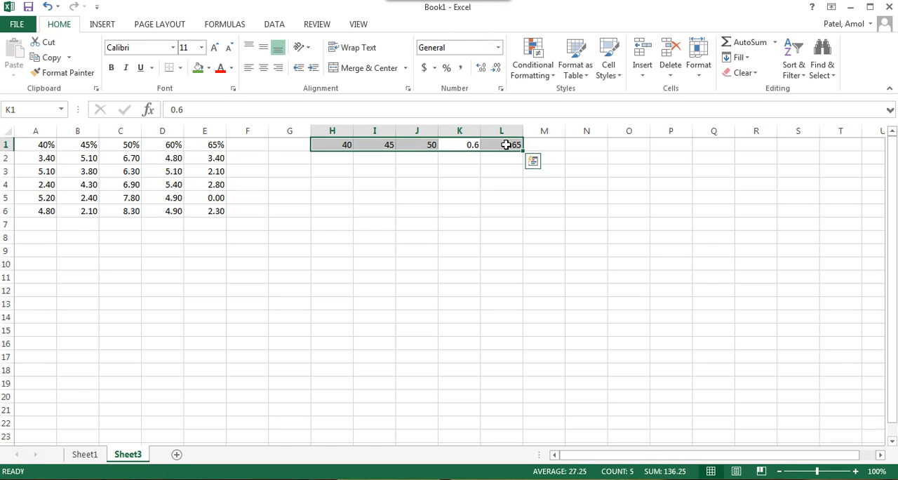
type("60")
key("Return")
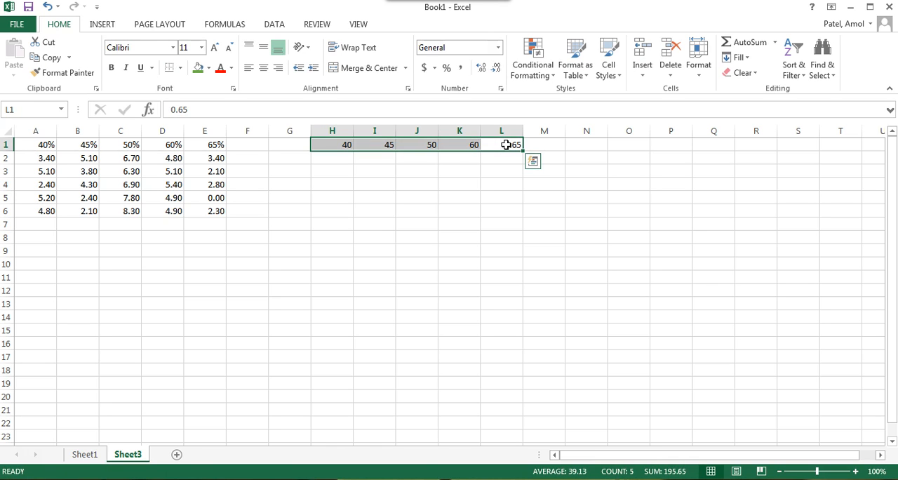
type("65")
key("Return")
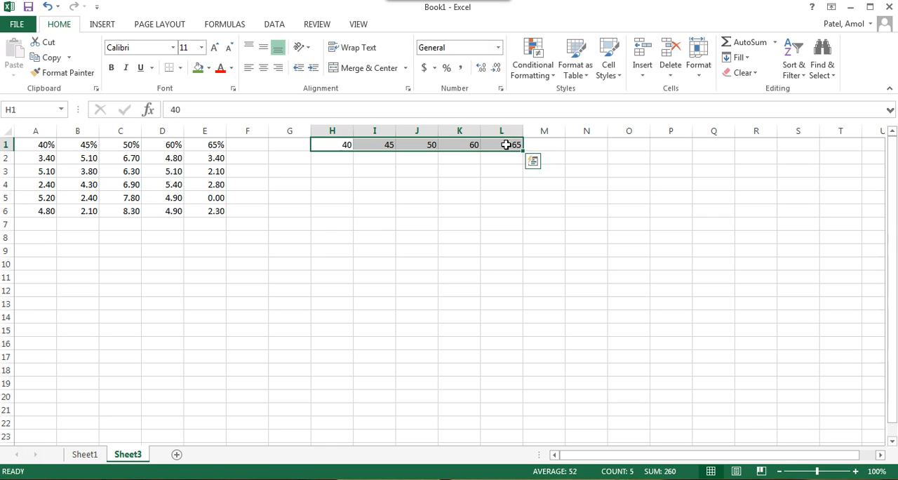
Step: Label G2 "Mean" and G3 "Standard Deviation", and fit the width of column G to its text
left_click(336, 156)
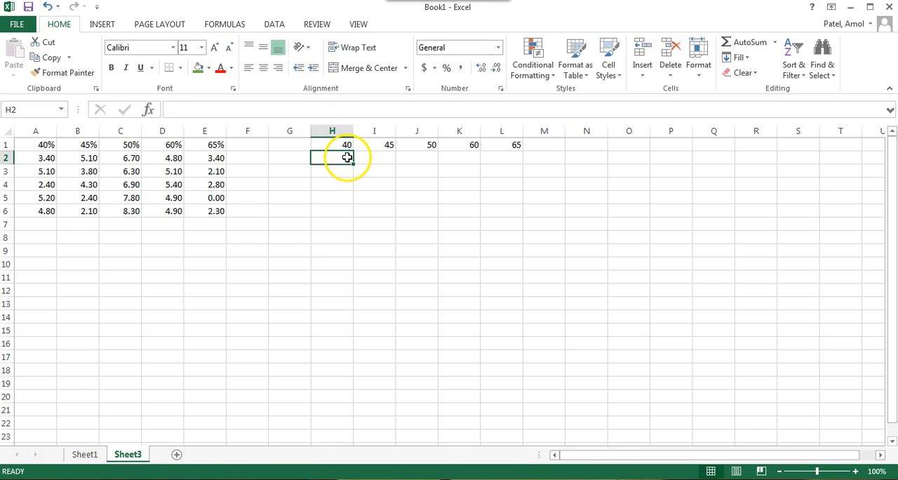
left_click(295, 162)
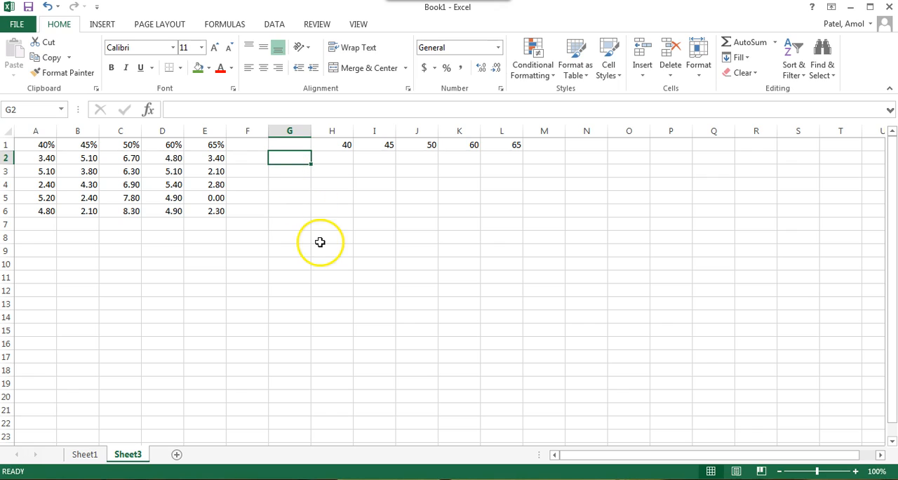
type("S")
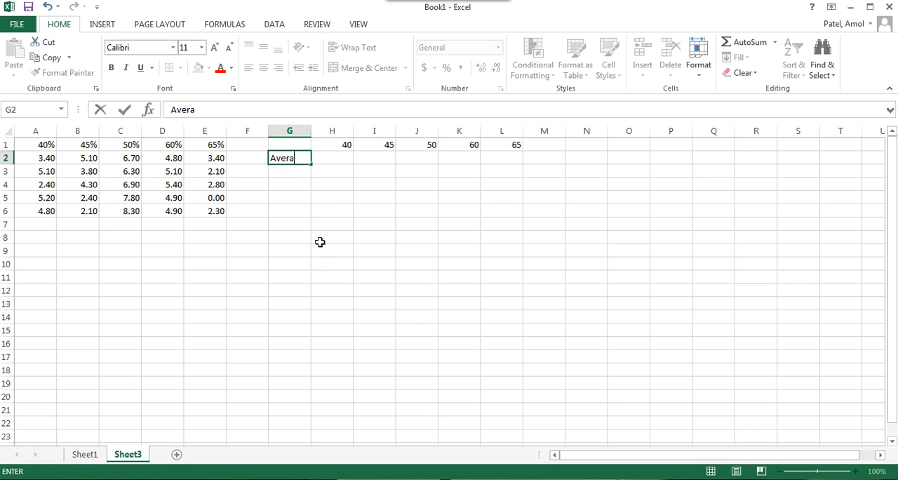
key("Return")
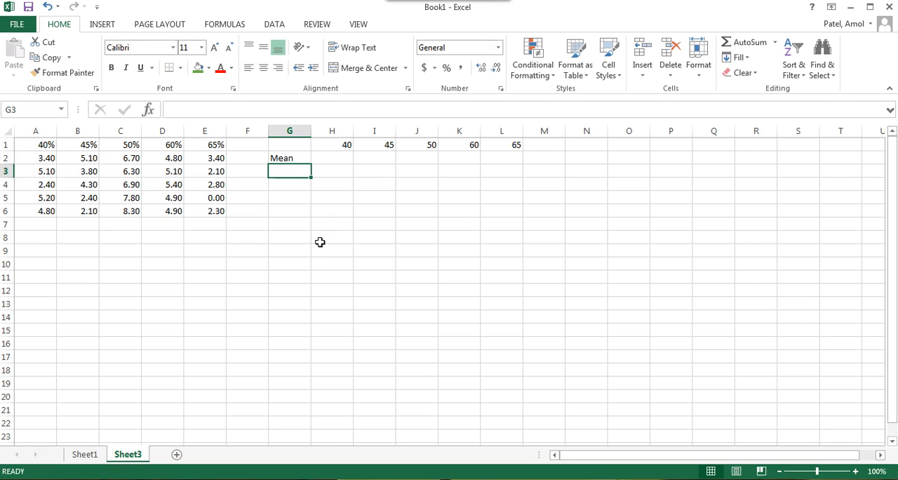
type("Standard Deviation")
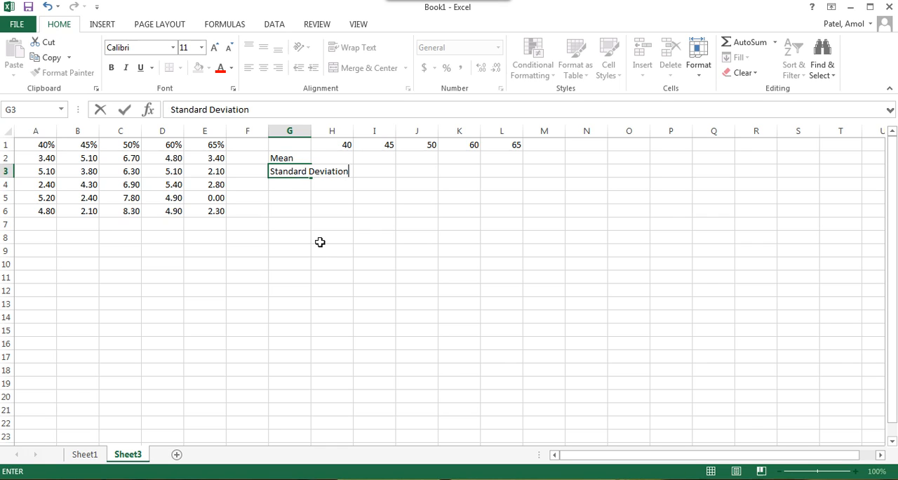
key("Return")
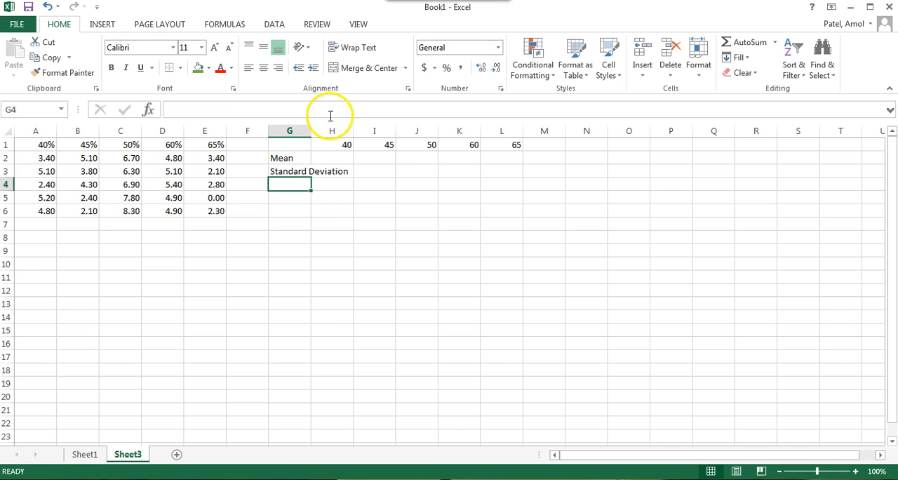
double_click(309, 130)
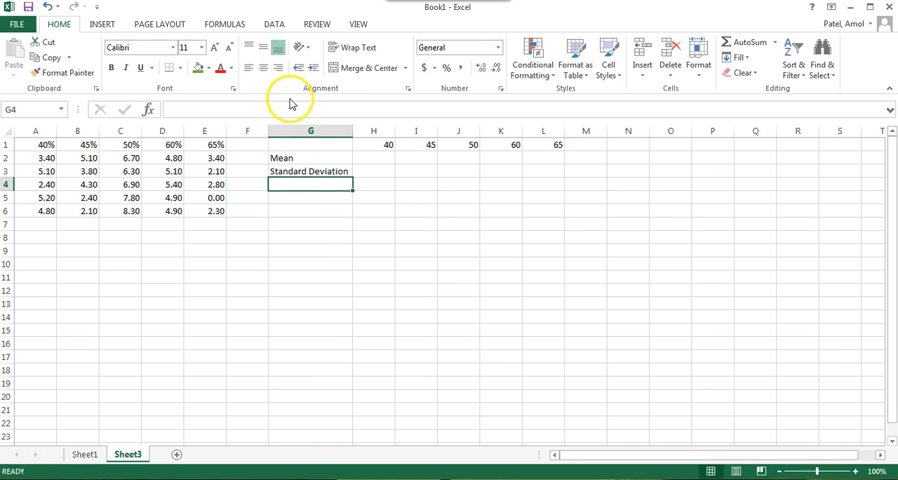
left_click(431, 288)
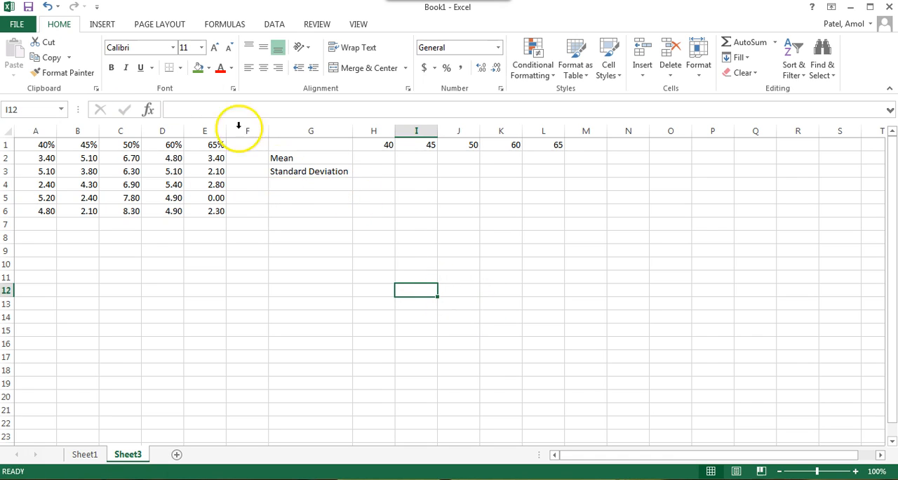
Step: Calculate the mean of the 40% readings in H2 with the AVERAGE function over A2:A6
left_click(381, 161)
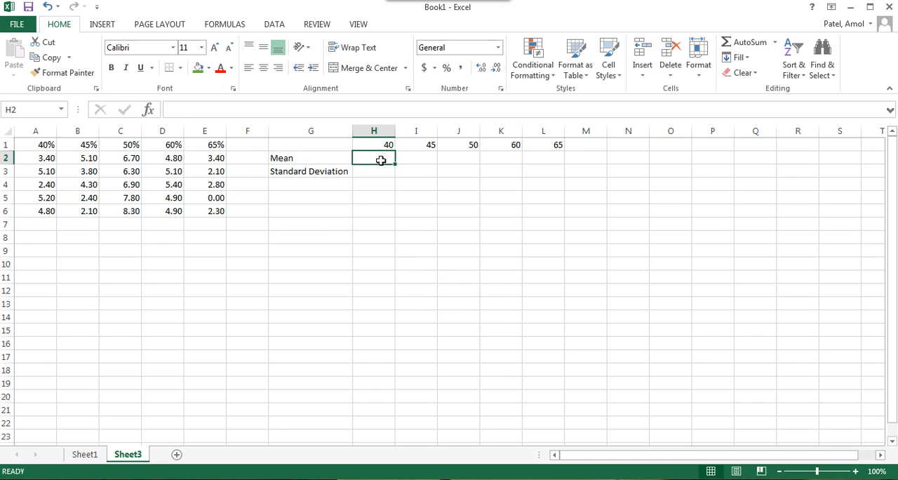
left_click_drag(44, 160, 44, 215)
left_click(378, 161)
left_click(379, 157)
left_click(149, 110)
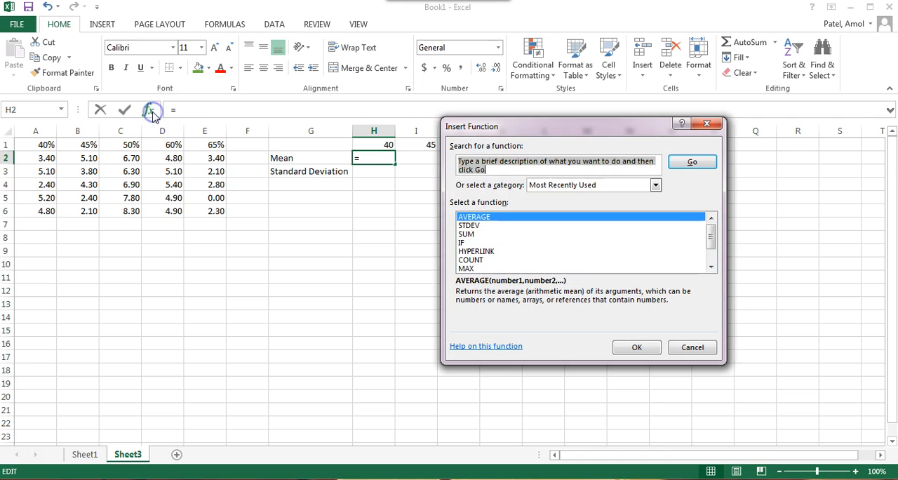
double_click(473, 218)
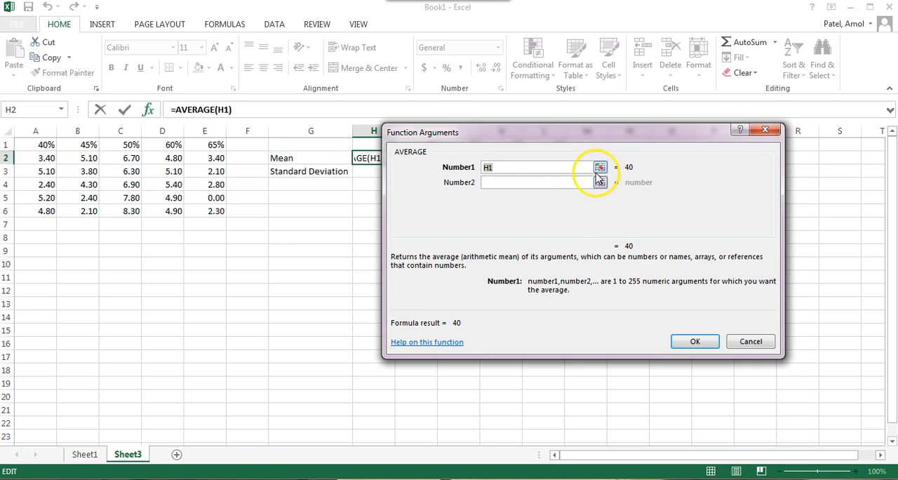
left_click_drag(44, 158, 44, 208)
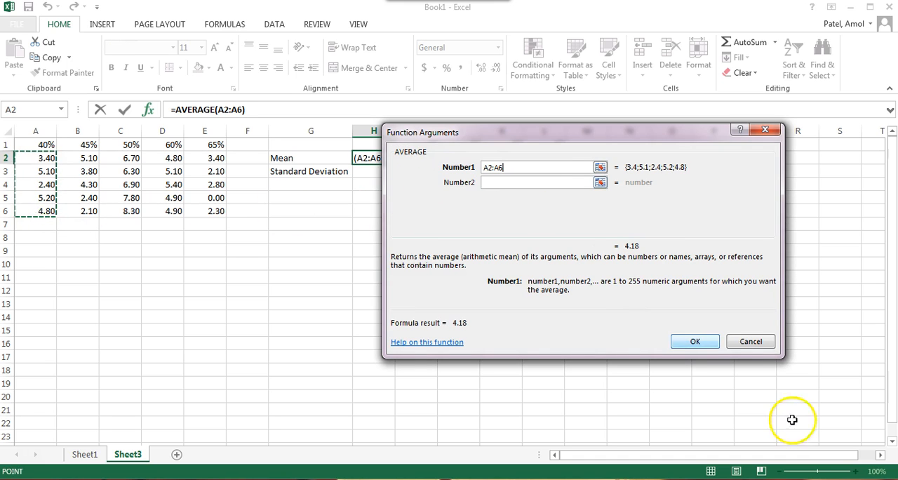
left_click(694, 341)
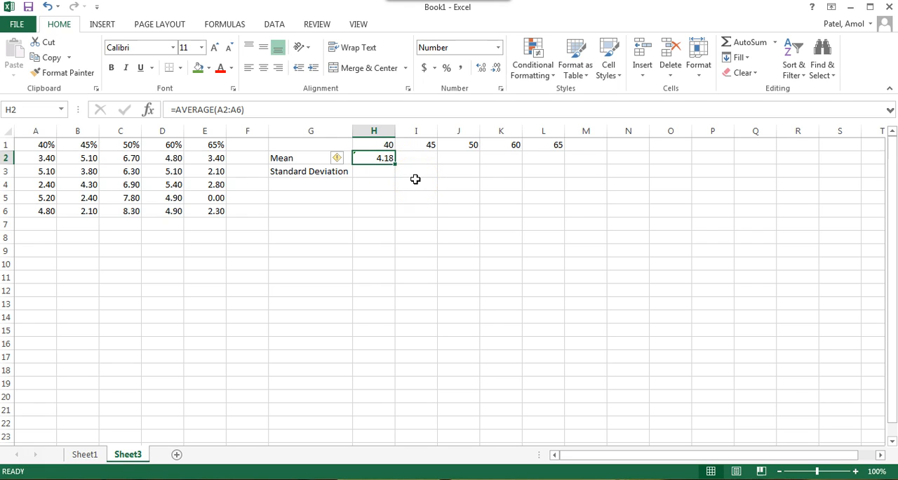
Step: Format the summary cells H2:L3 in the Number category with 3 decimal places
left_click(381, 159)
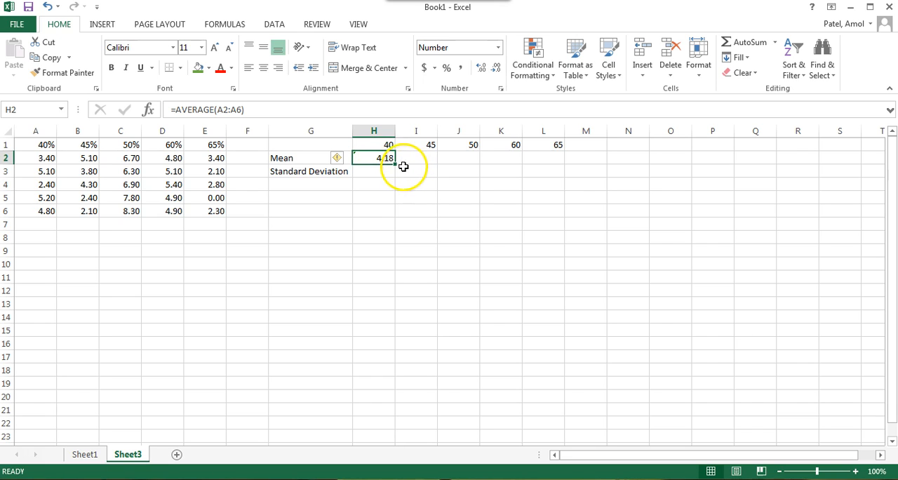
left_click(526, 172, "shift")
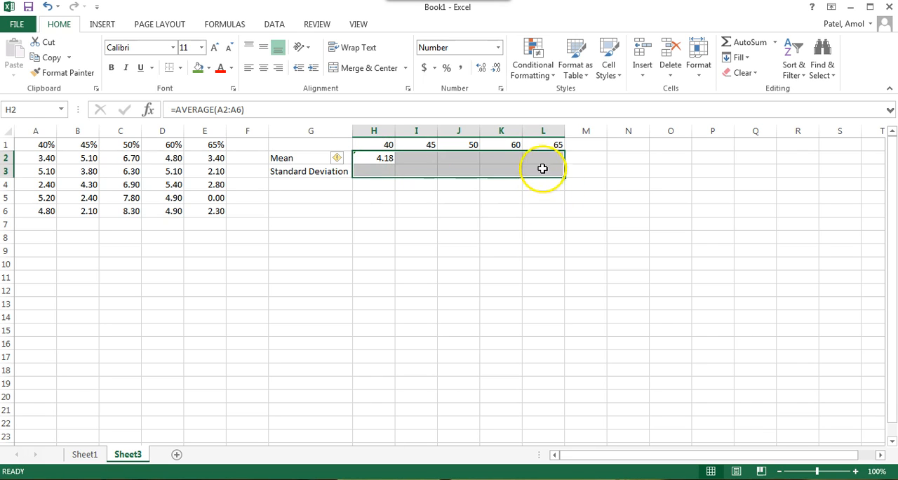
right_click(503, 163)
left_click(549, 372)
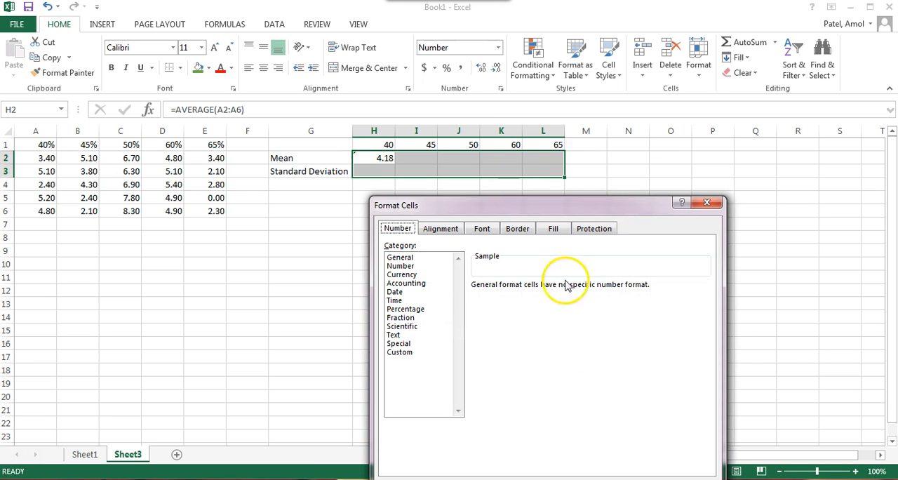
left_click(414, 266)
left_click(561, 283)
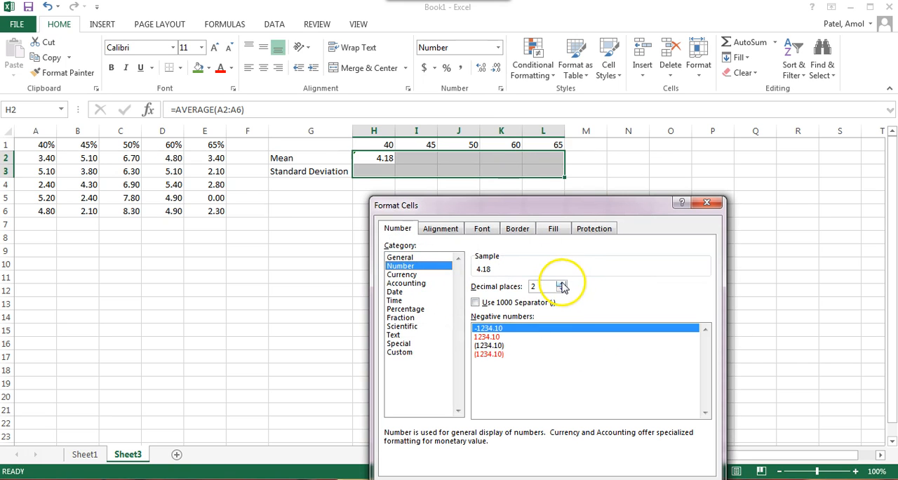
left_click_drag(589, 203, 593, 150)
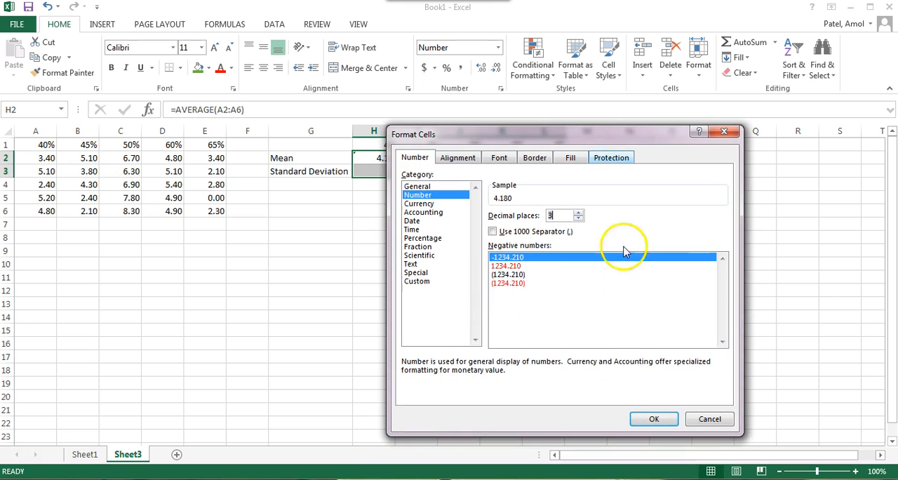
left_click(647, 418)
left_click(415, 249)
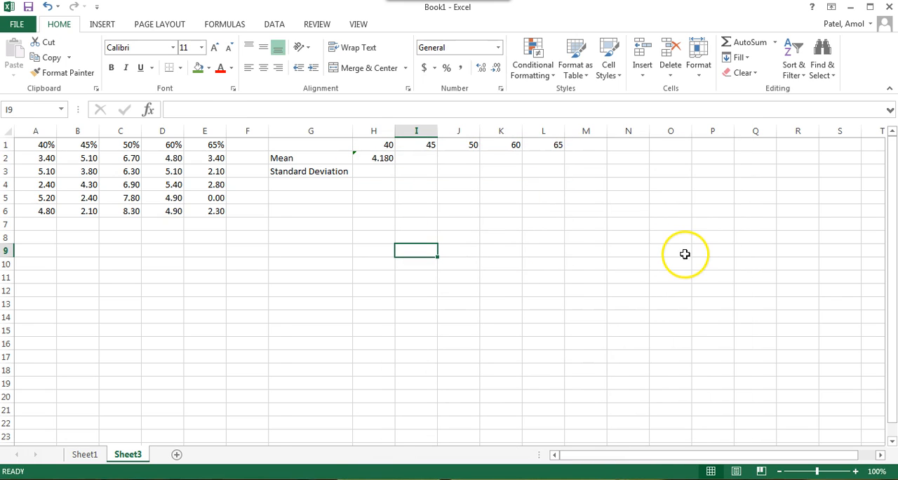
Step: Fill the AVERAGE formula from H2 across to L2 to calculate the mean for every percentage
left_click(382, 160)
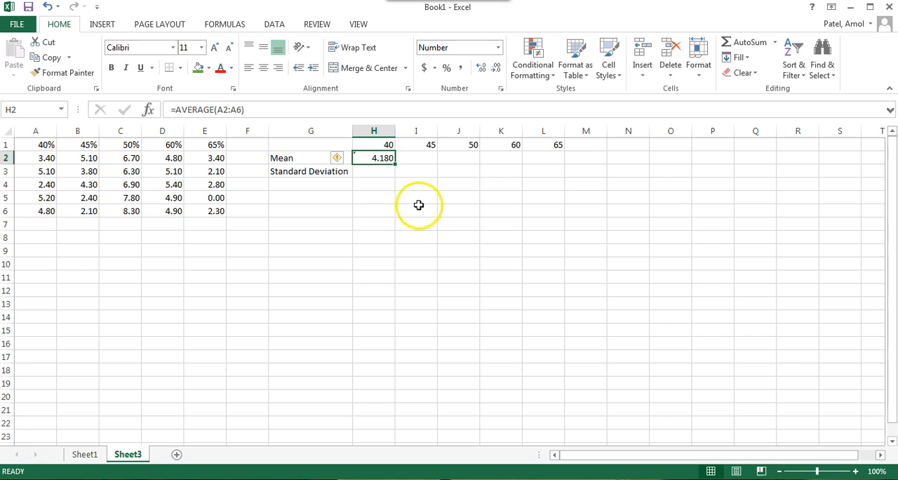
left_click(413, 158)
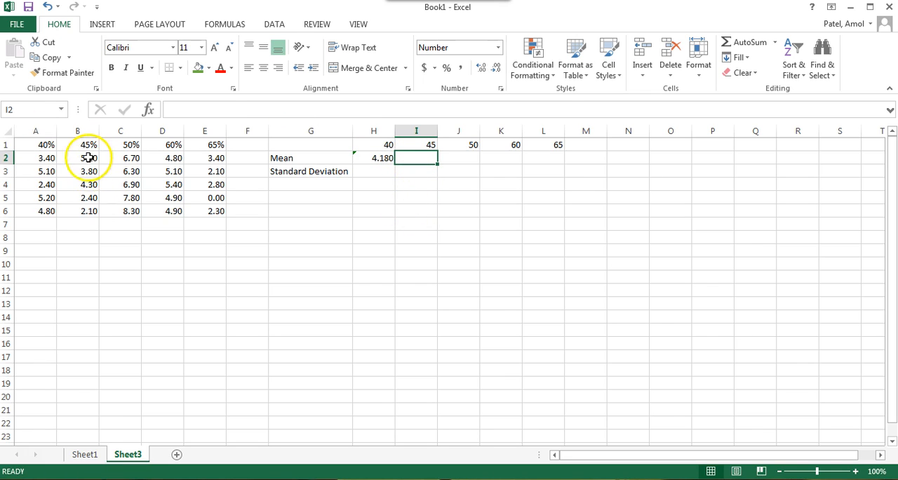
left_click(381, 160)
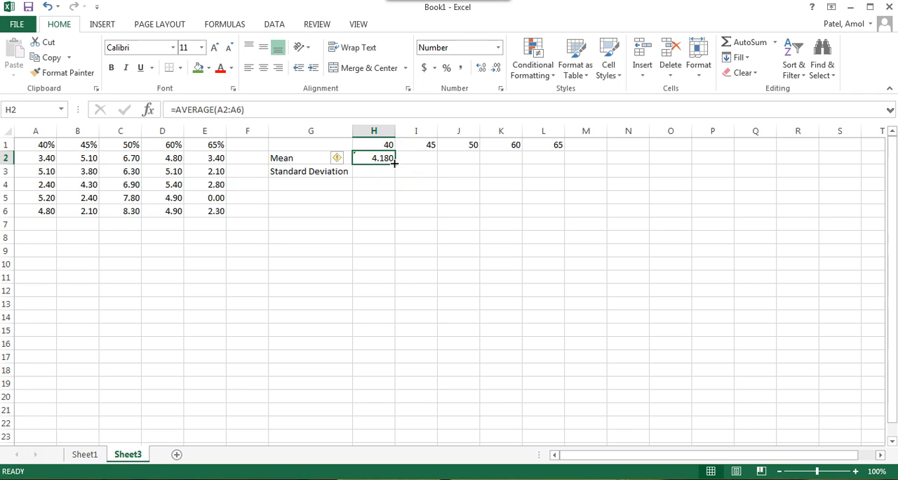
left_click_drag(394, 162, 565, 162)
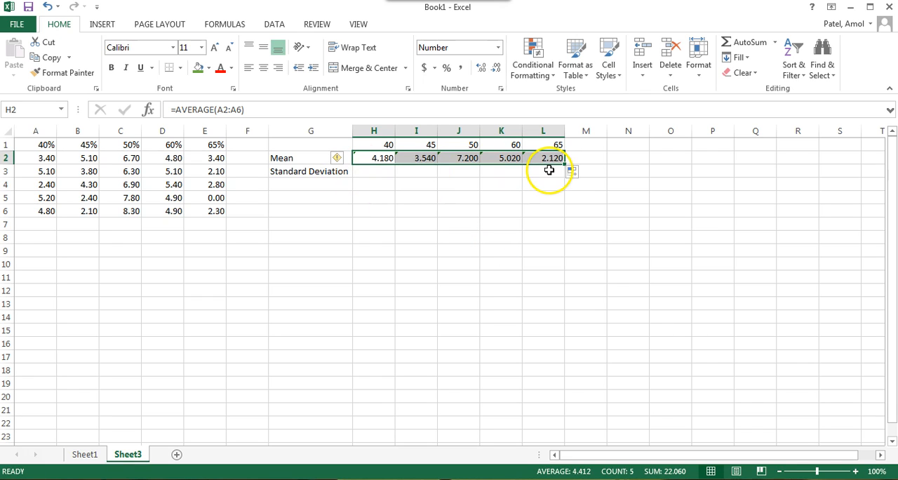
left_click(510, 206)
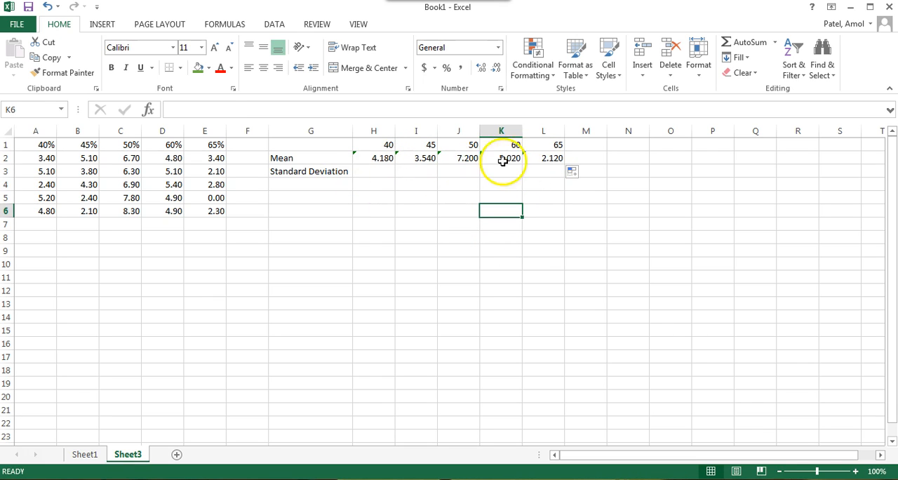
Step: Calculate the standard deviation of the 40% readings in H3 with the STDEV function over A2:A6
left_click(367, 171)
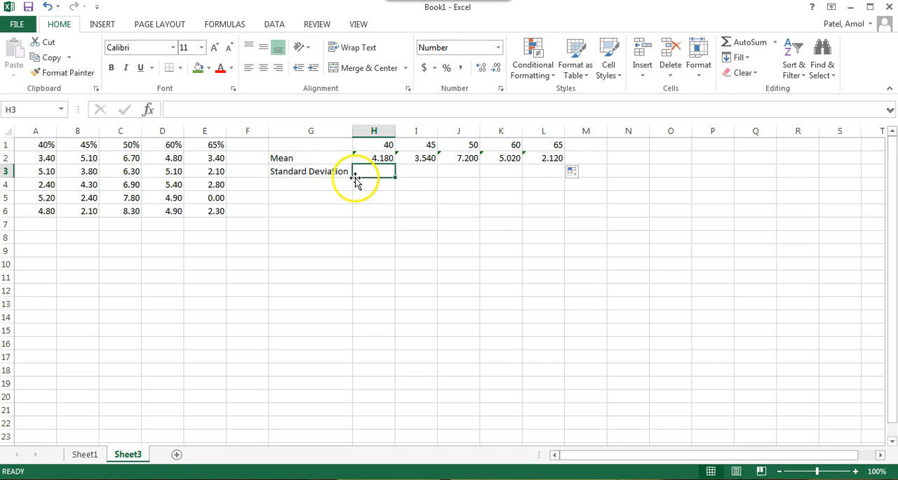
left_click(148, 110)
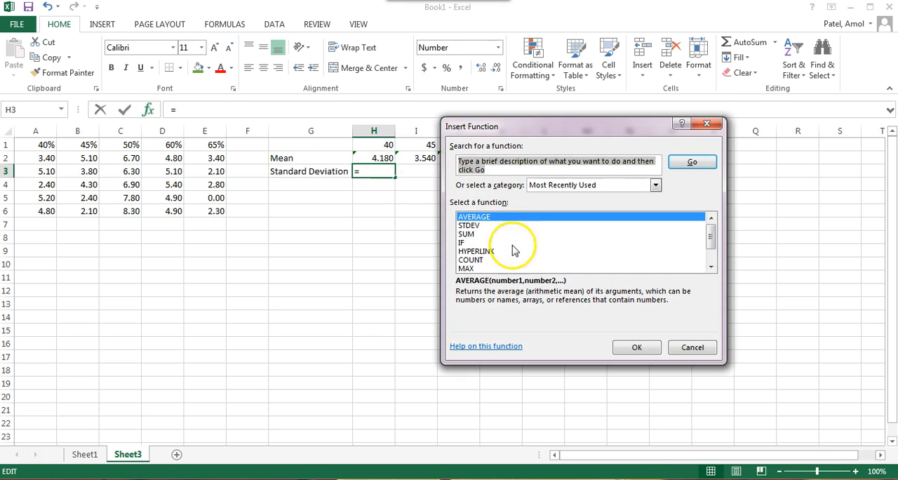
left_click(469, 225)
left_click(645, 349)
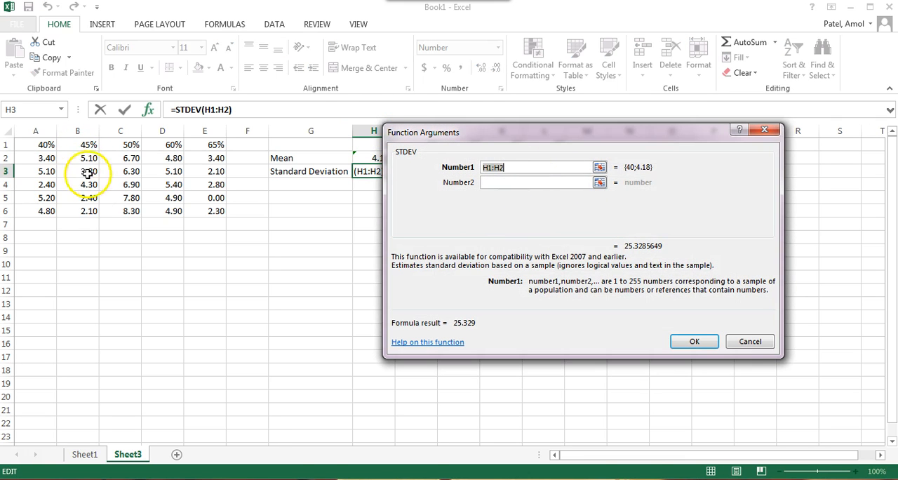
left_click_drag(45, 159, 43, 217)
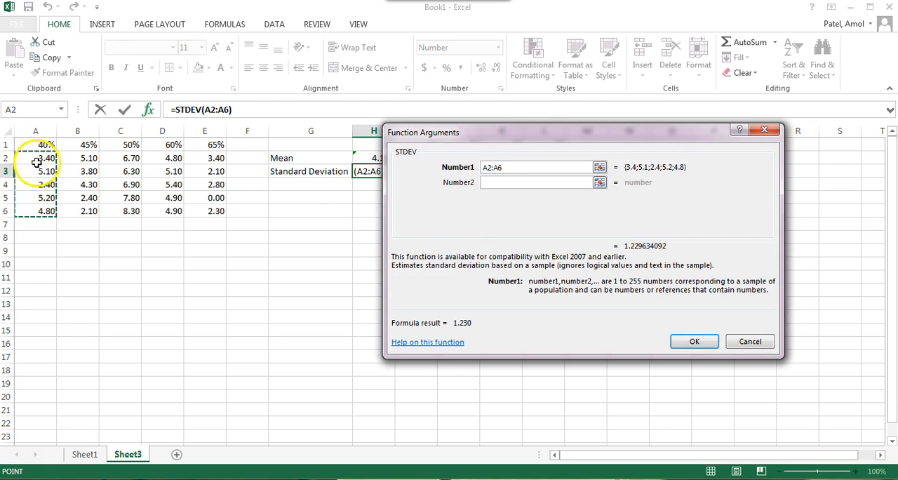
left_click(694, 342)
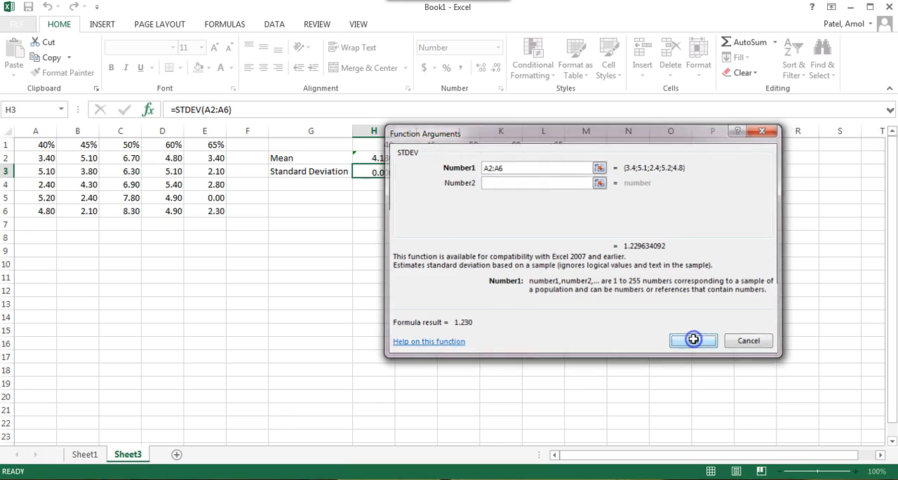
Step: Fill the STDEV formula from H3 across to L3 for the remaining percentages
left_click_drag(395, 178, 573, 174)
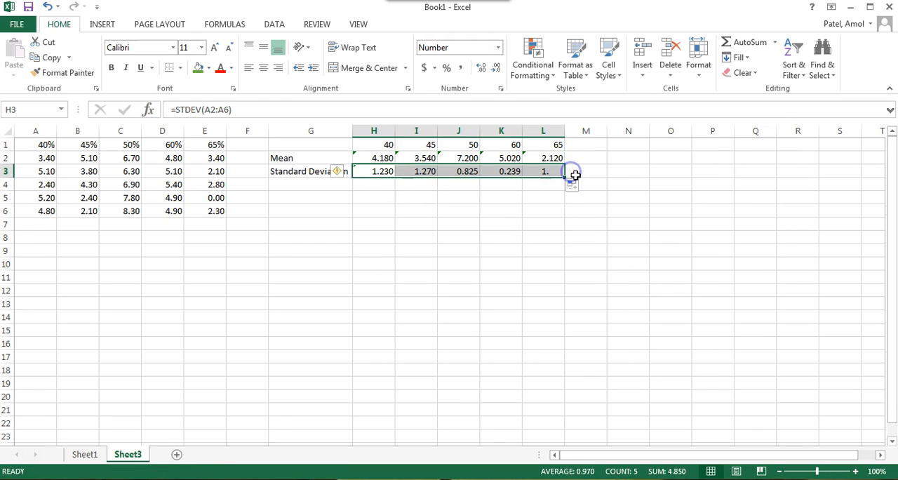
left_click(640, 264)
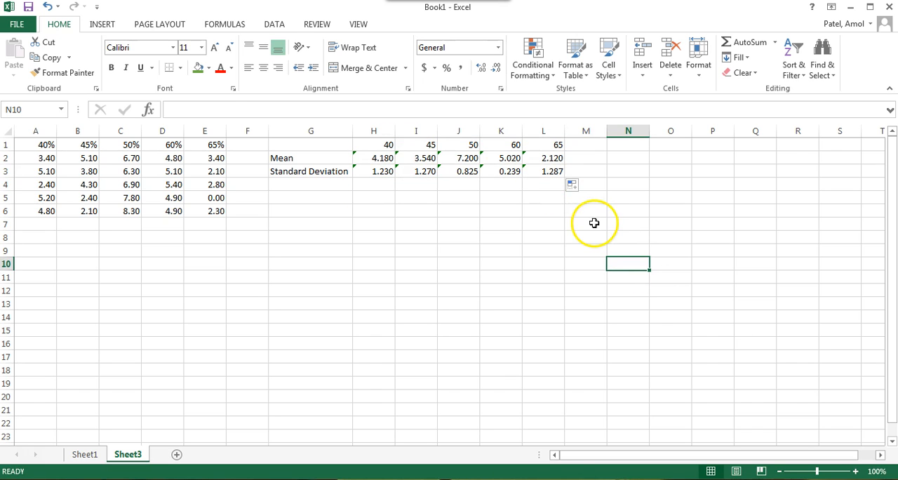
left_click(450, 221)
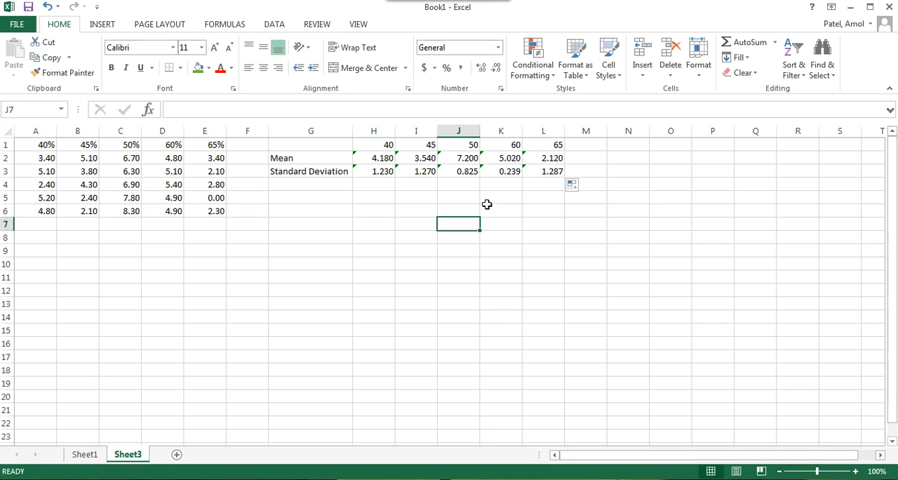
Step: Enter the heading "Hypotheses:" in A9, below the grass height data
left_click_drag(24, 144, 210, 144)
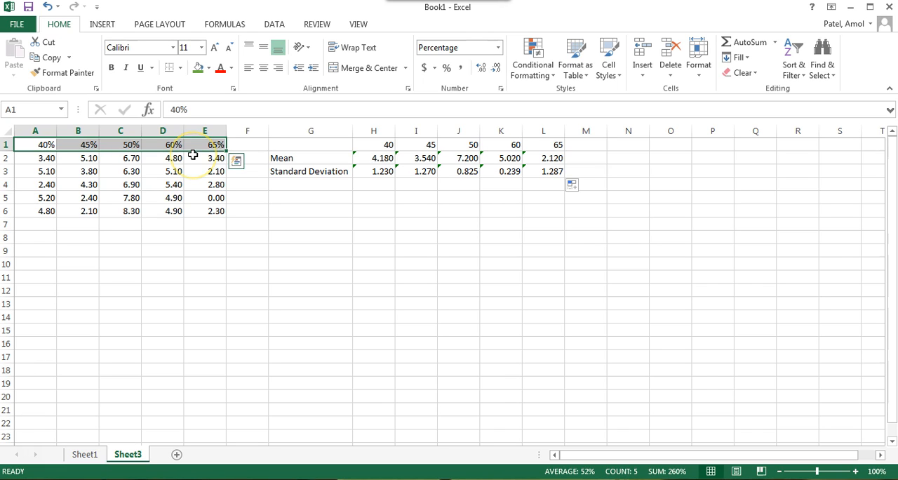
left_click(49, 249)
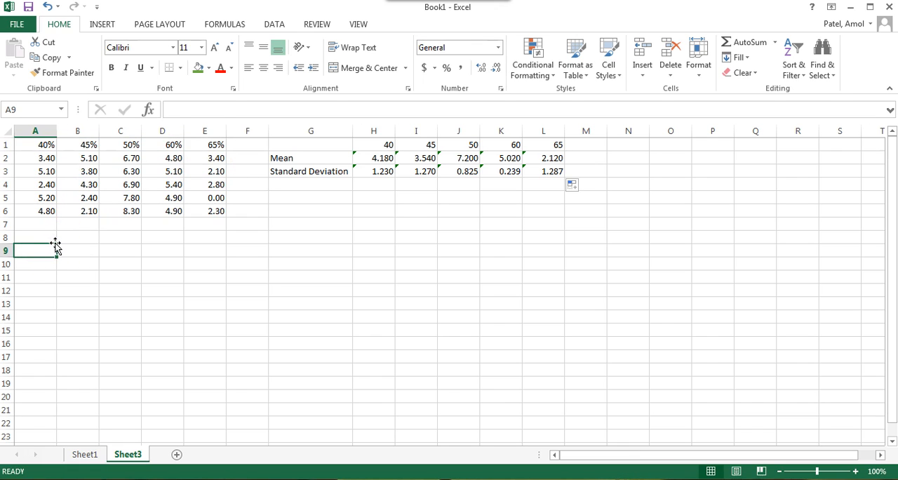
type("Hypothesis")
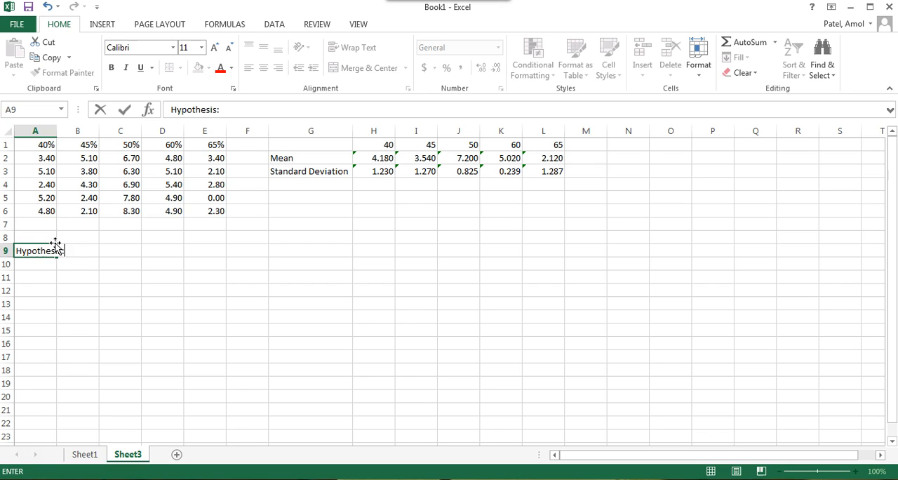
type(":")
key("BackSpace")
key("BackSpace")
type("es")
key("BackSpace")
key("BackSpace")
key("BackSpace")
type("es:")
key("Return")
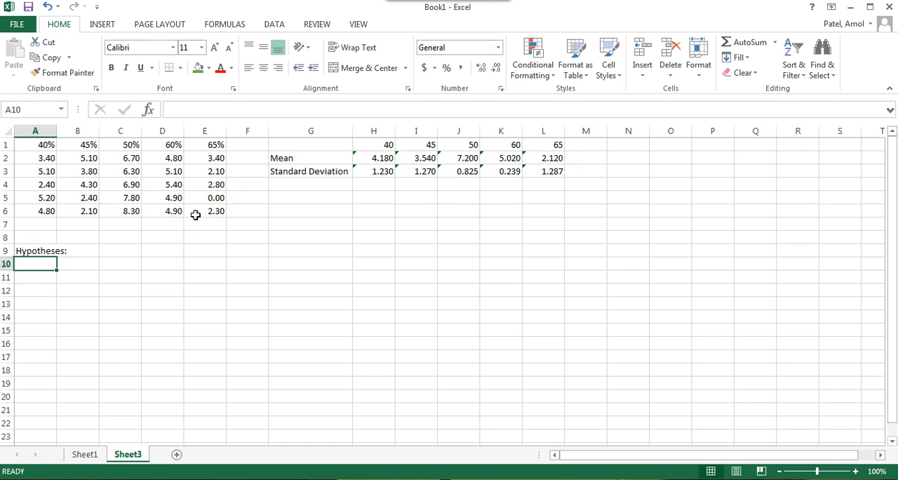
Step: Enter "1) Alternate Hypothesis: one (or more) groups are better than other group" in A10
type("1) Hy")
key("BackSpace")
key("BackSpace")
type("Altern")
type("ative")
key("BackSpace")
key("BackSpace")
key("BackSpace")
key("BackSpace")
type("e ")
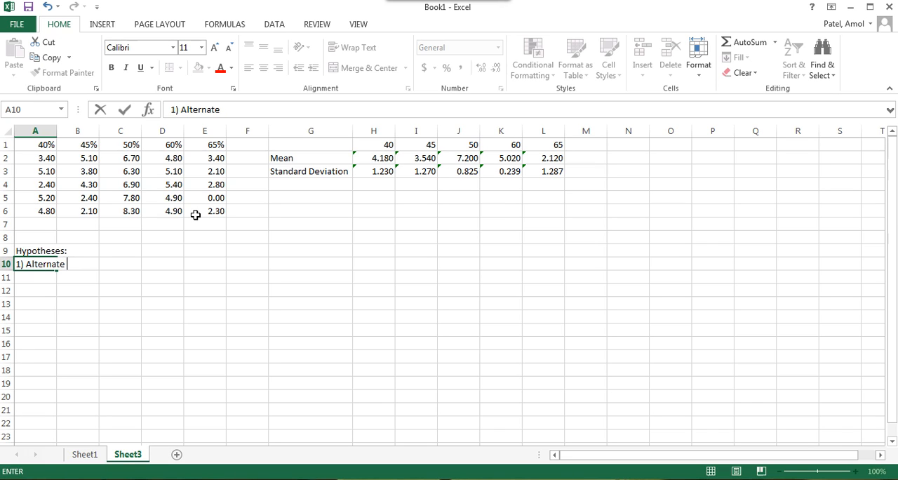
type("Hypothesis:")
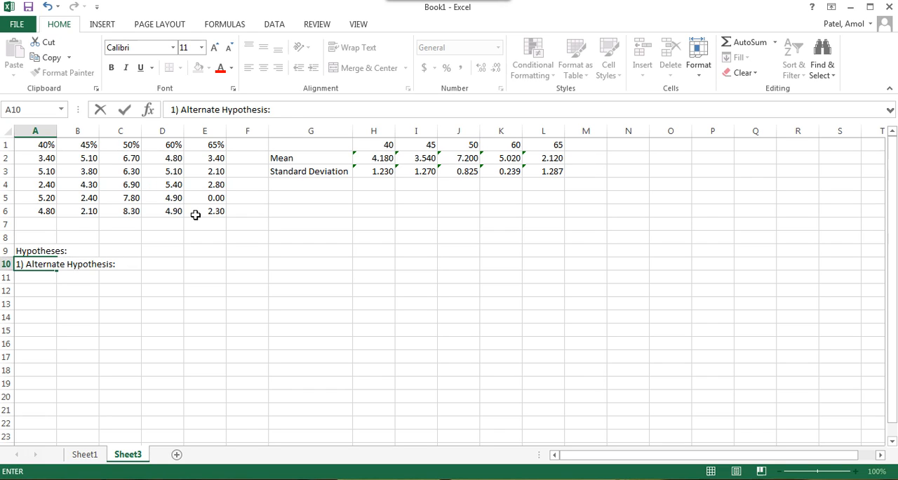
type("ne (or more")
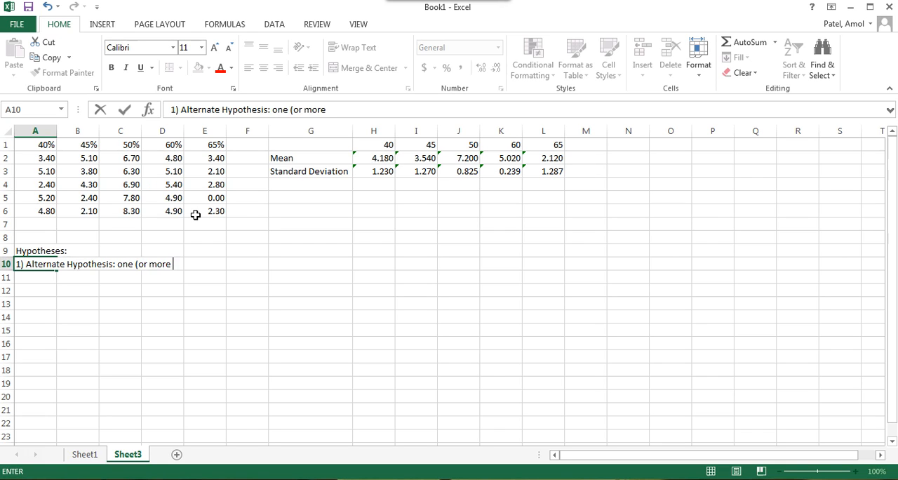
type(") groups are better th")
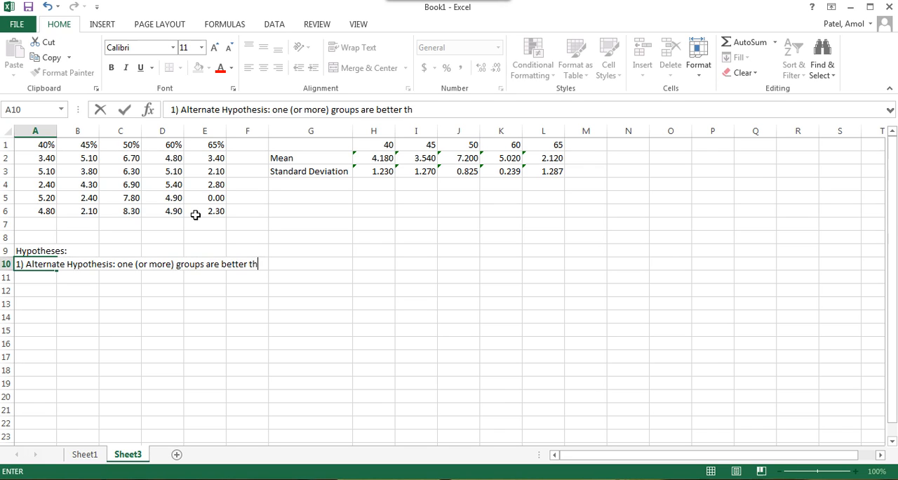
type("an other group")
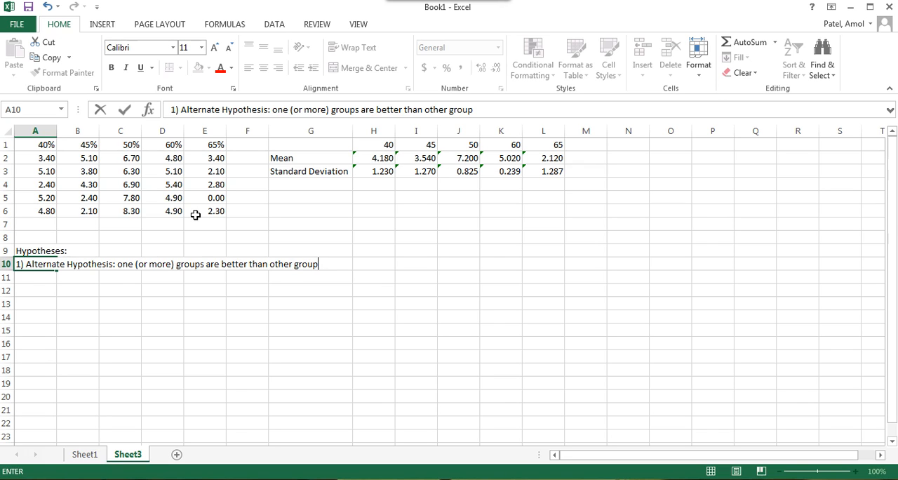
key("Return")
Step: Enter "2) Null Hypothesis: There is no difference between my levels" in A11
type("2")
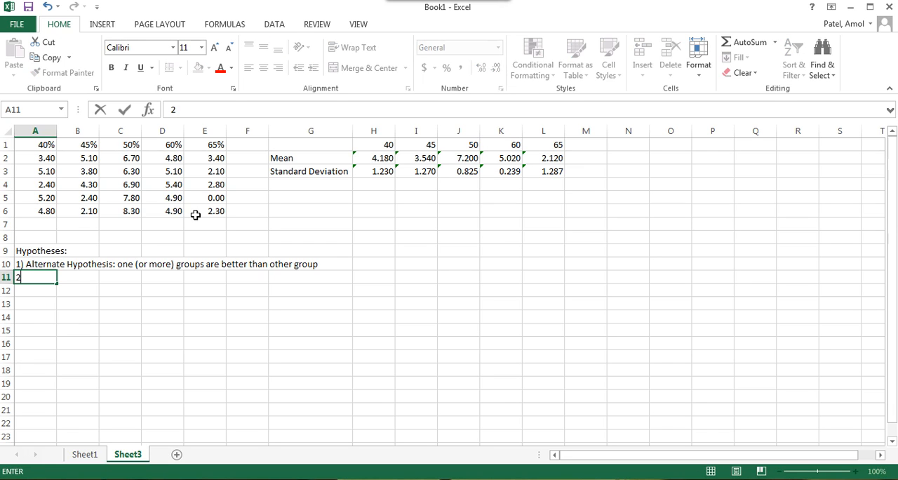
type(") Null Hypothesis:")
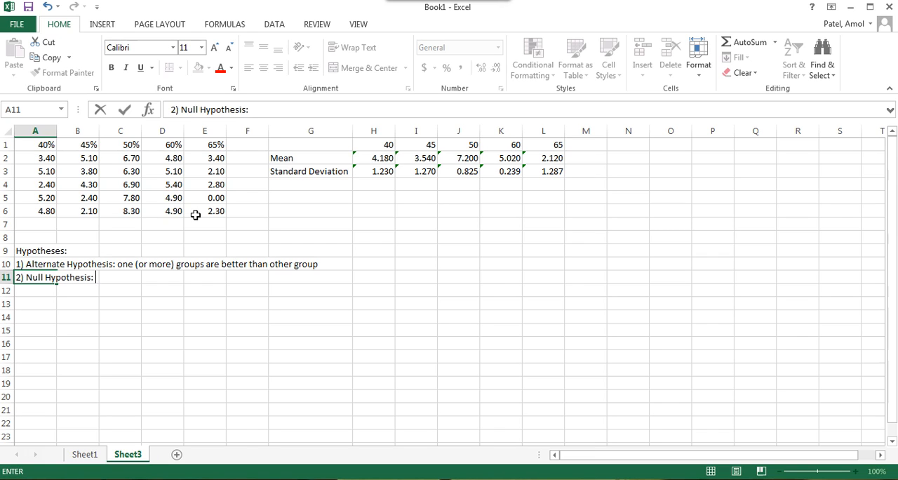
type("There is no")
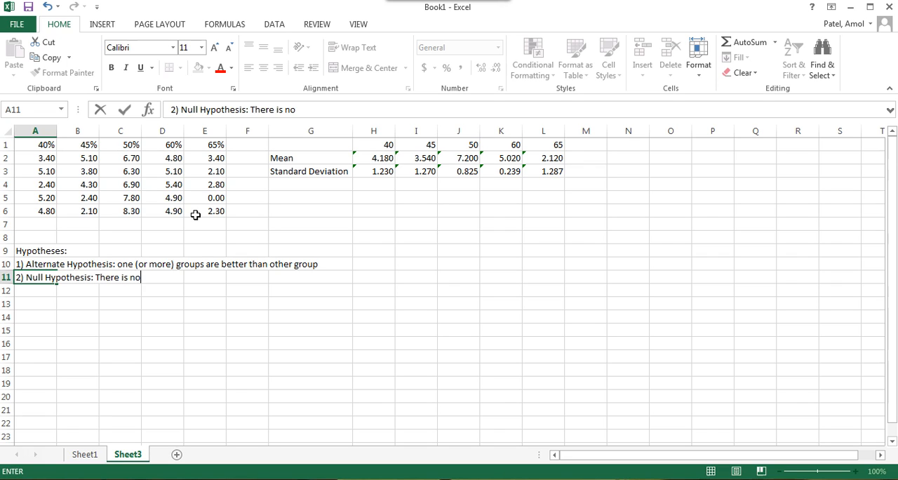
type(" difference between my levels")
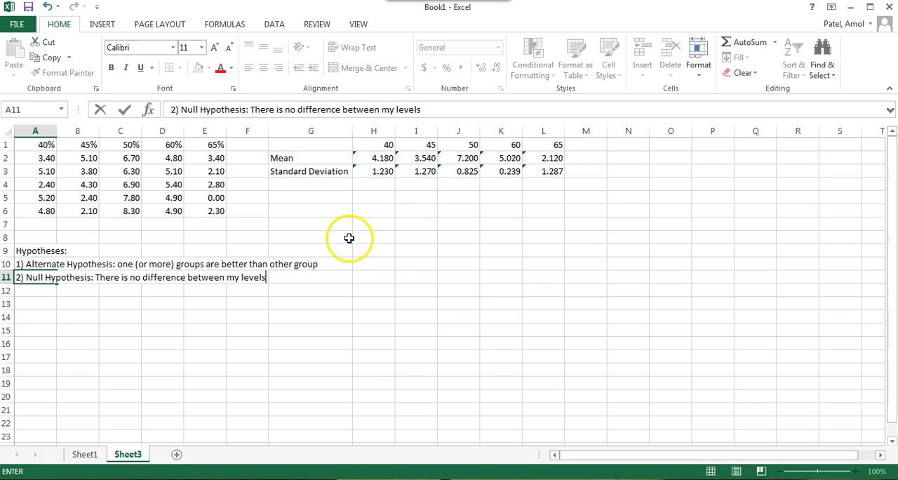
left_click(293, 325)
Step: Enter the label "ANOVA" in G13
left_click(289, 306)
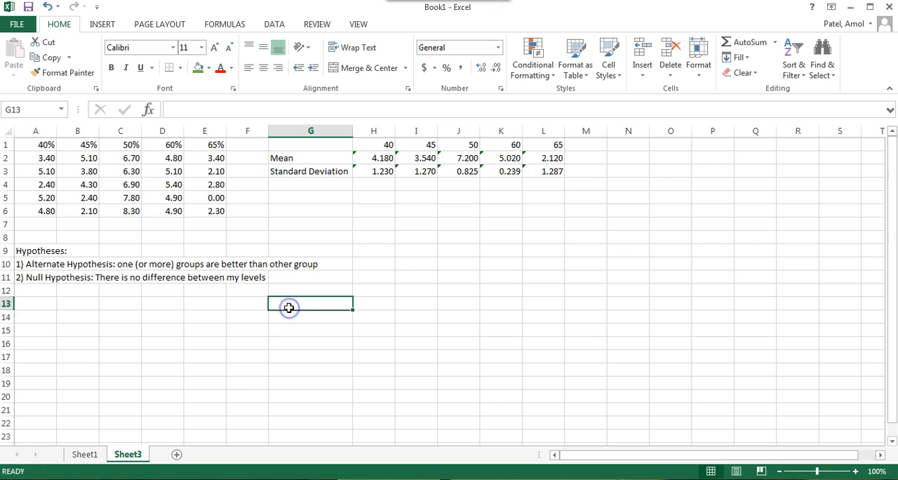
type("ANOVA")
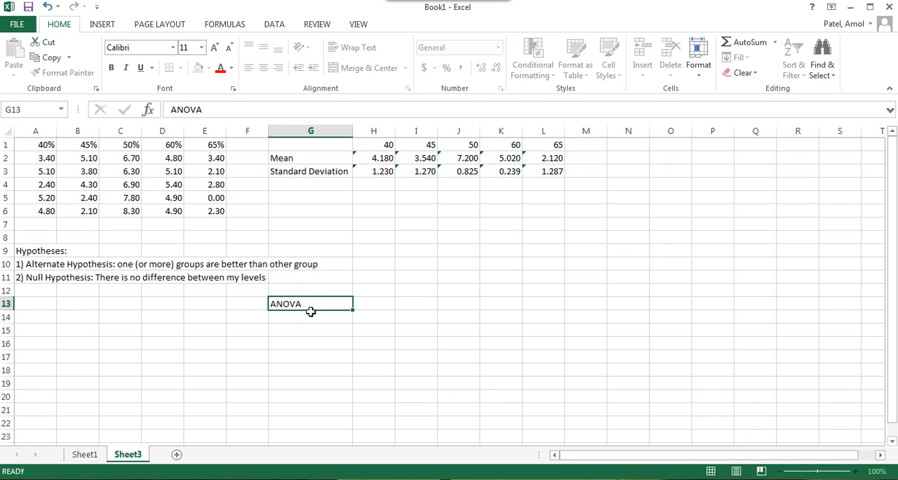
key("Return")
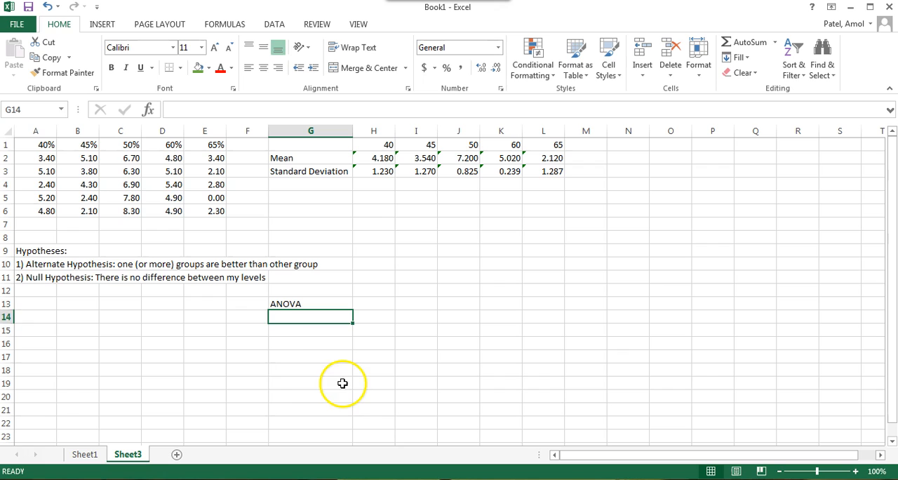
Step: Check the Excel add-ins list for the Analysis ToolPak and Analysis ToolPak - VBA entries, leaving the options unchanged
left_click(284, 386)
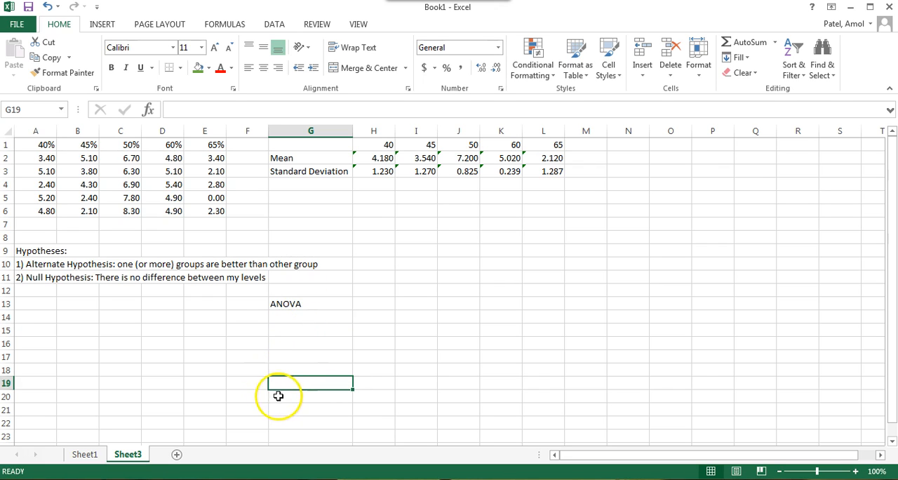
left_click(273, 24)
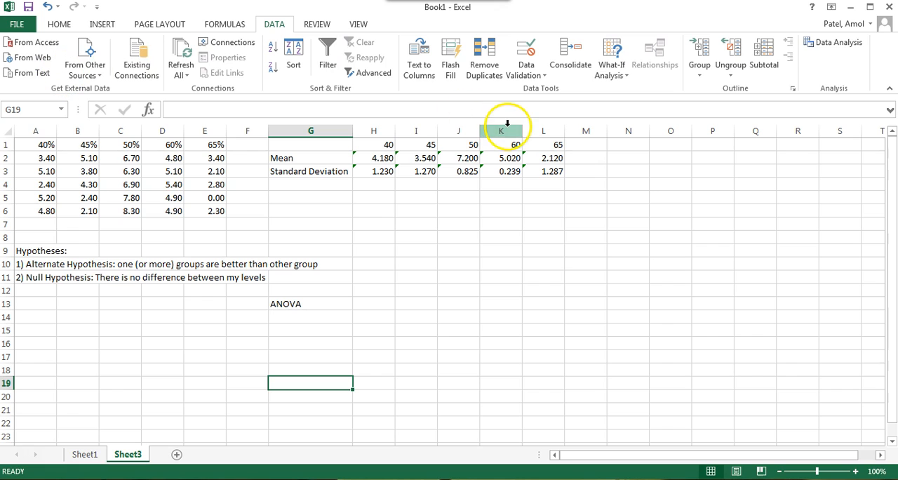
left_click(842, 45)
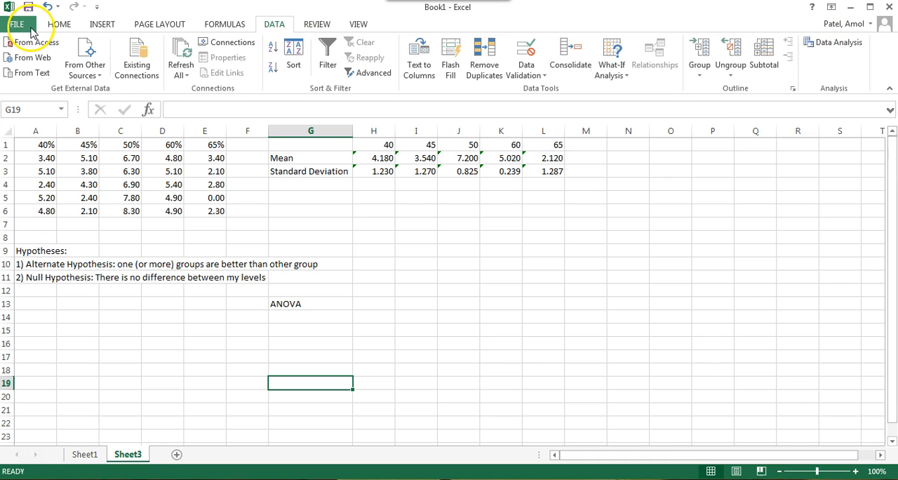
left_click(18, 24)
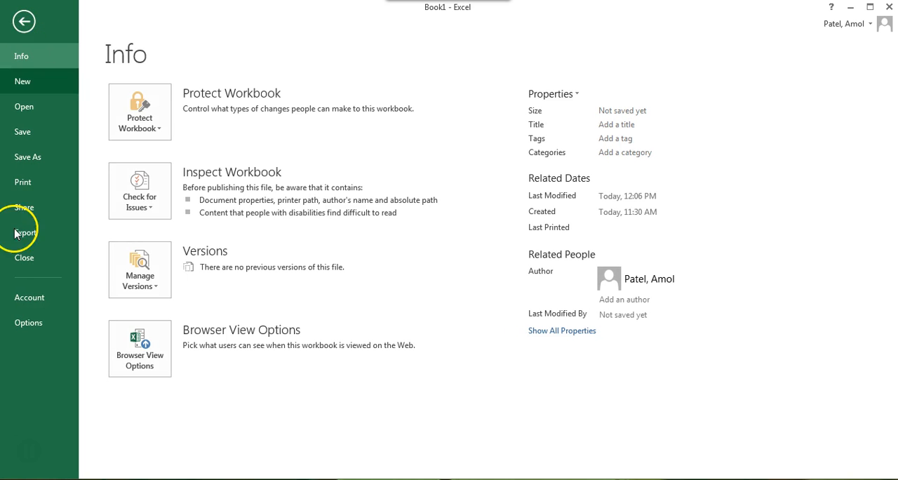
left_click(25, 324)
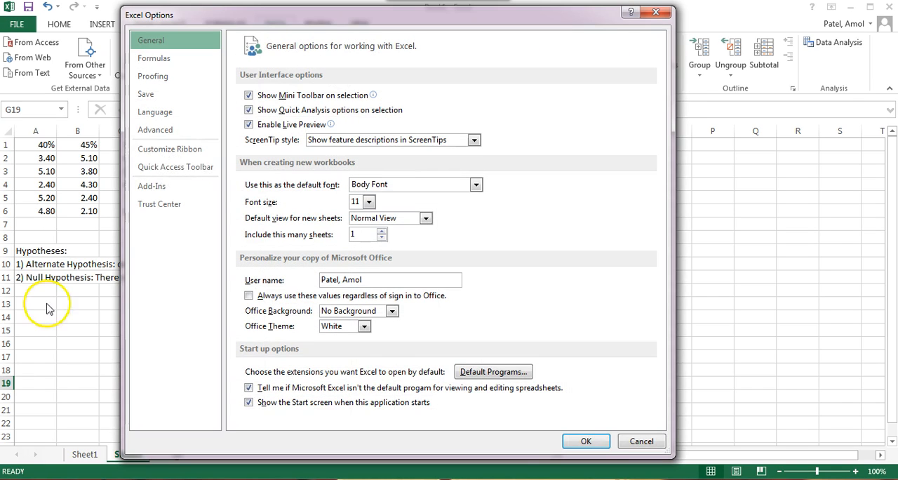
left_click(179, 186)
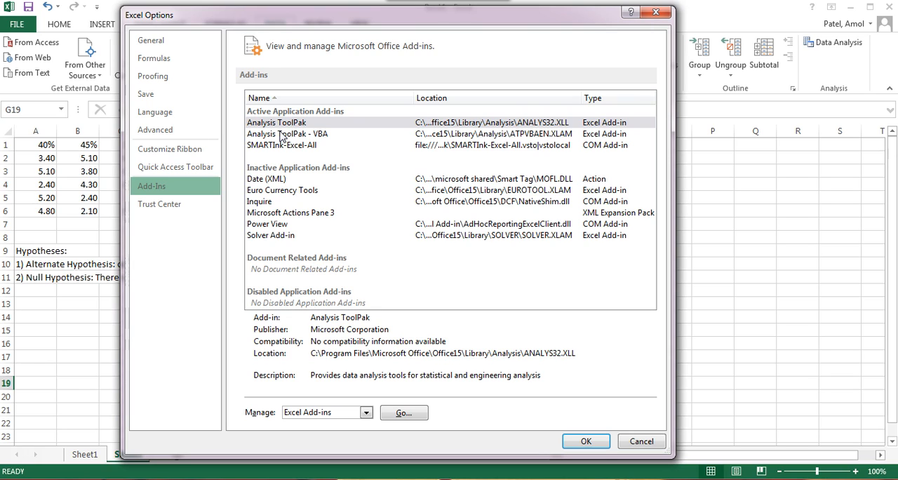
left_click(284, 123)
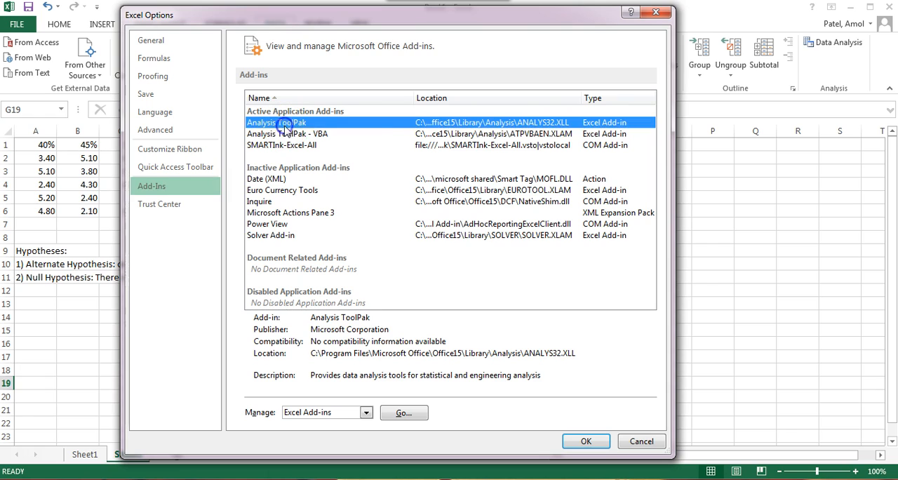
left_click(281, 134)
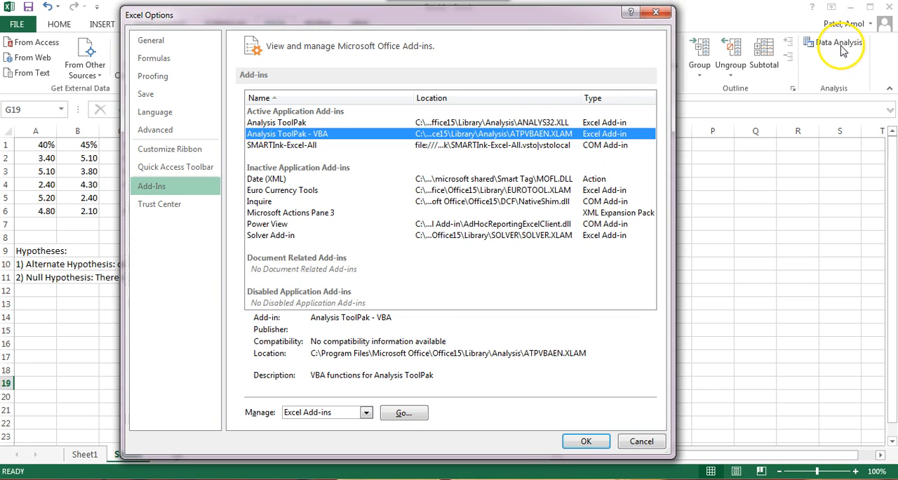
left_click(641, 441)
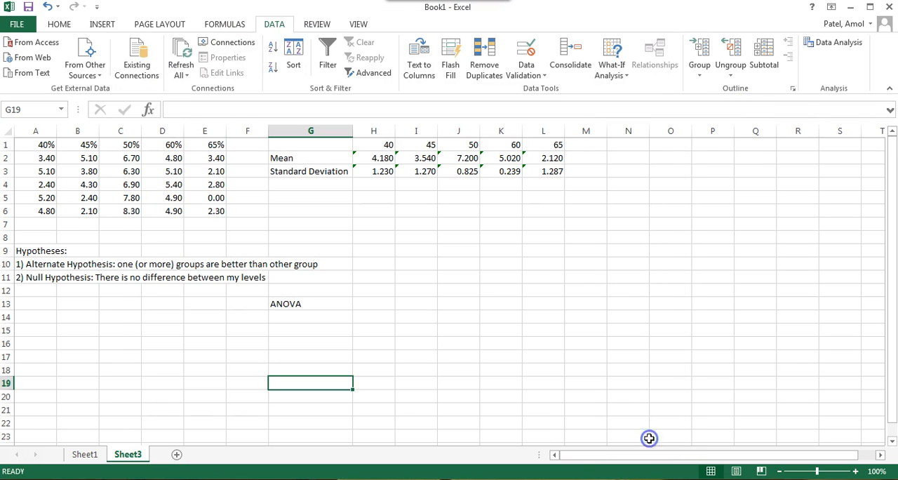
Step: Run Anova: Single Factor on A1:E6, grouped by columns with labels in the first row and alpha 0.05, outputting to G19
left_click(839, 42)
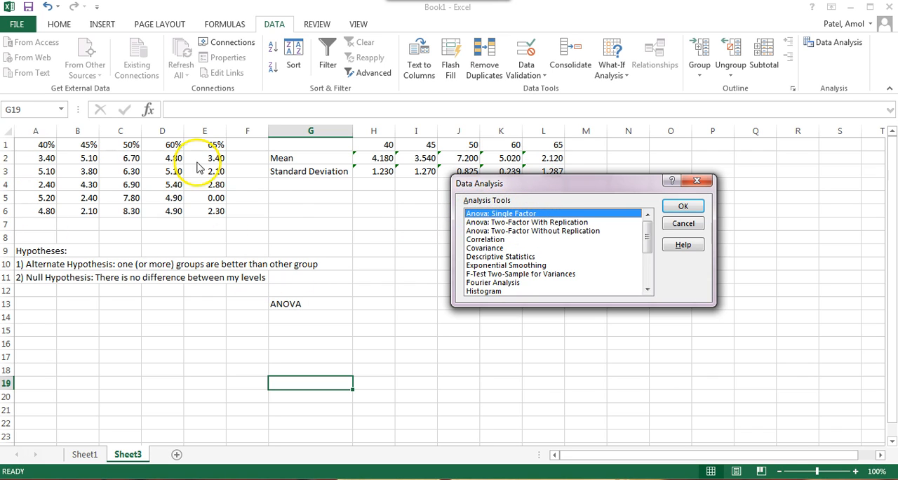
left_click(686, 210)
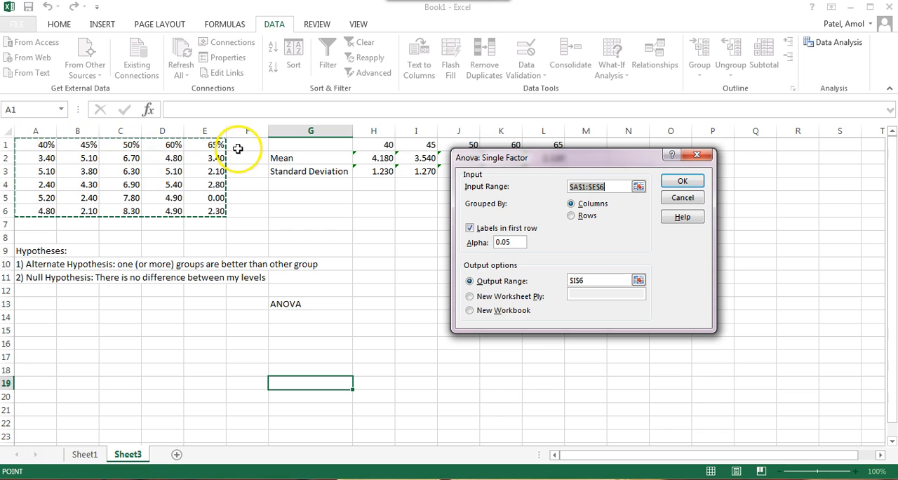
left_click(472, 232)
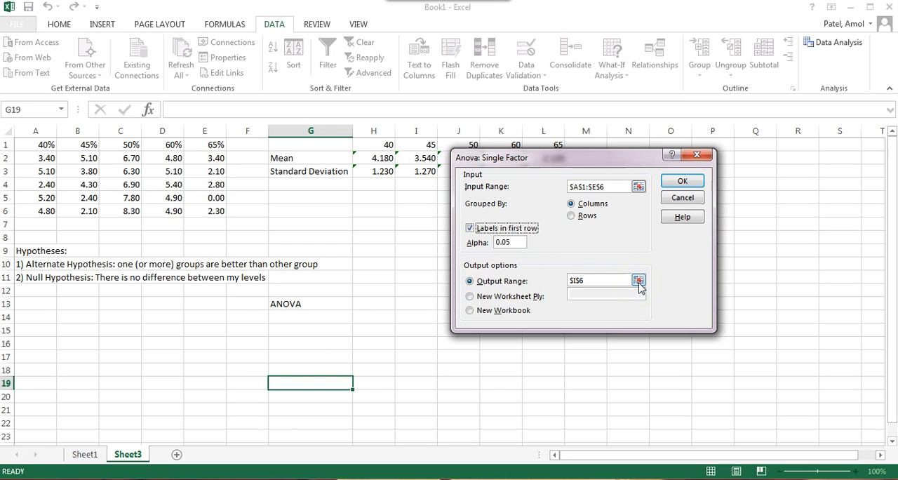
left_click(584, 280)
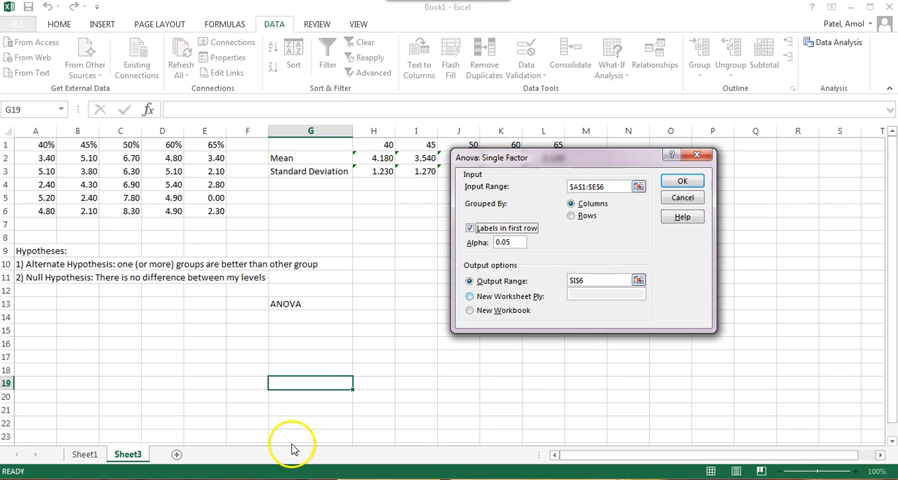
left_click(639, 280)
left_click(317, 379)
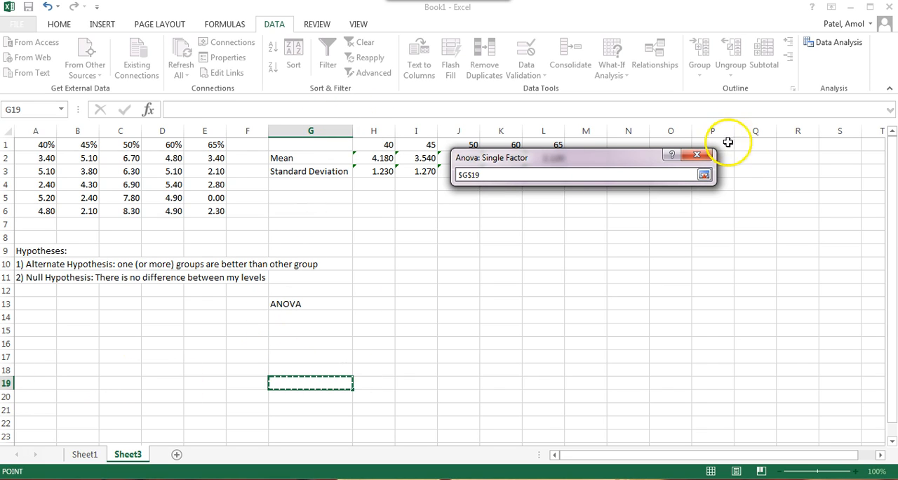
left_click(704, 176)
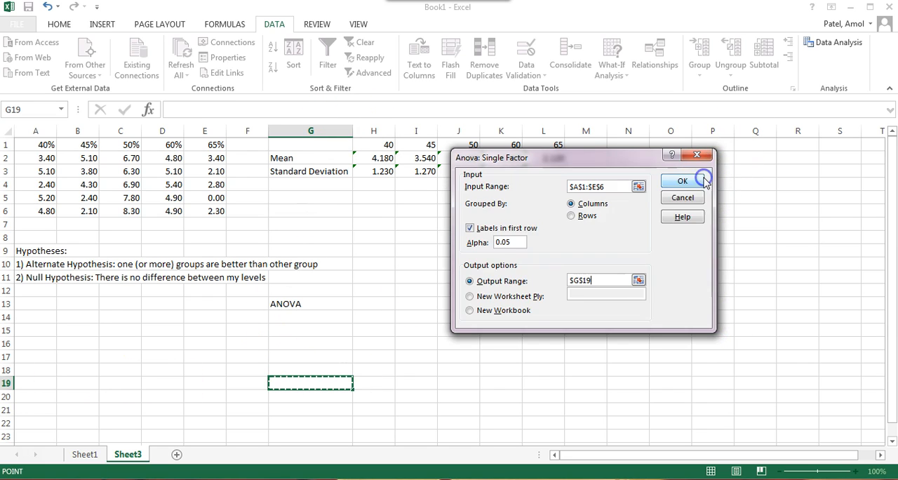
left_click(690, 181)
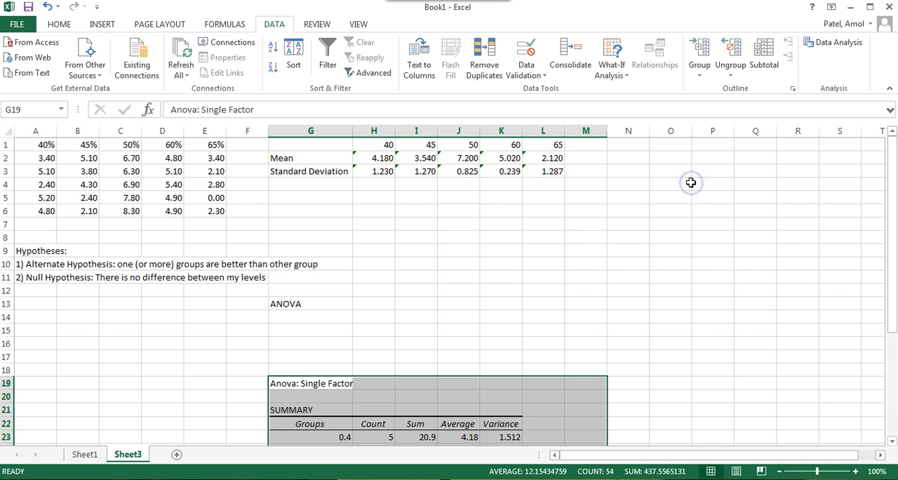
Step: Copy the F, P-value and F crit headings with their values from K31:M32 to G14, below the ANOVA label
left_click_drag(892, 161, 880, 306)
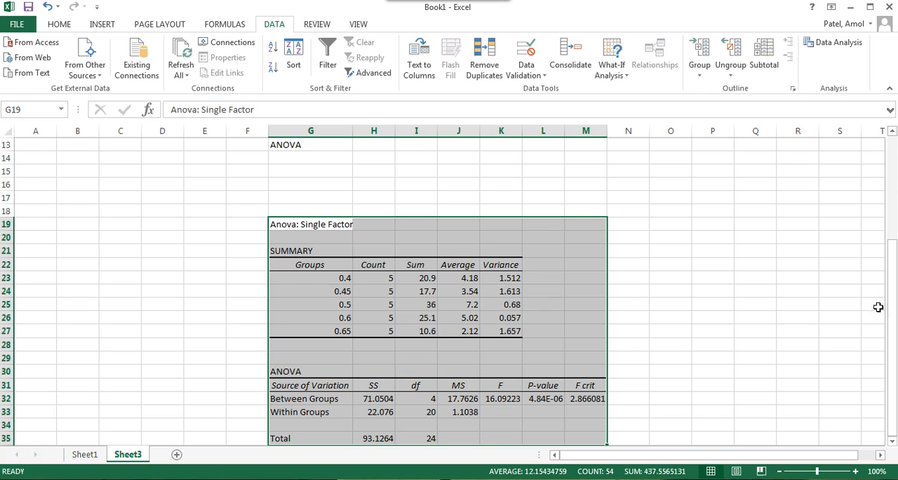
left_click(806, 319)
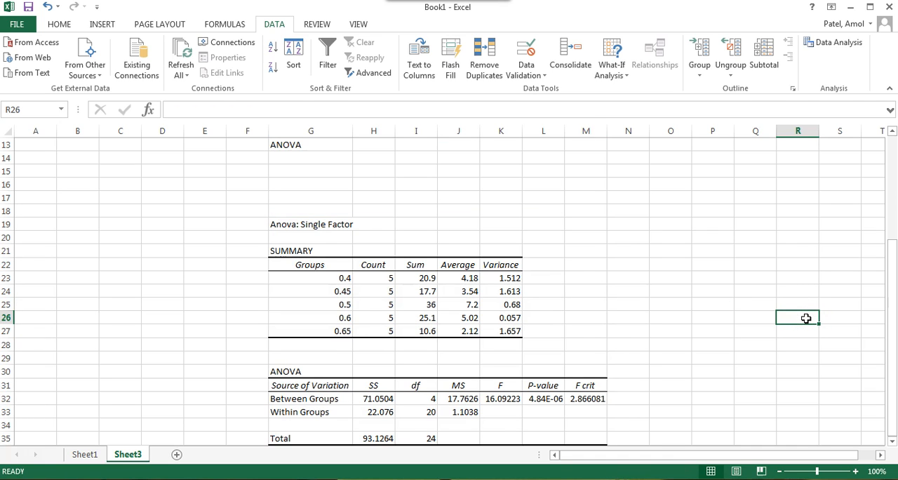
left_click_drag(492, 383, 605, 399)
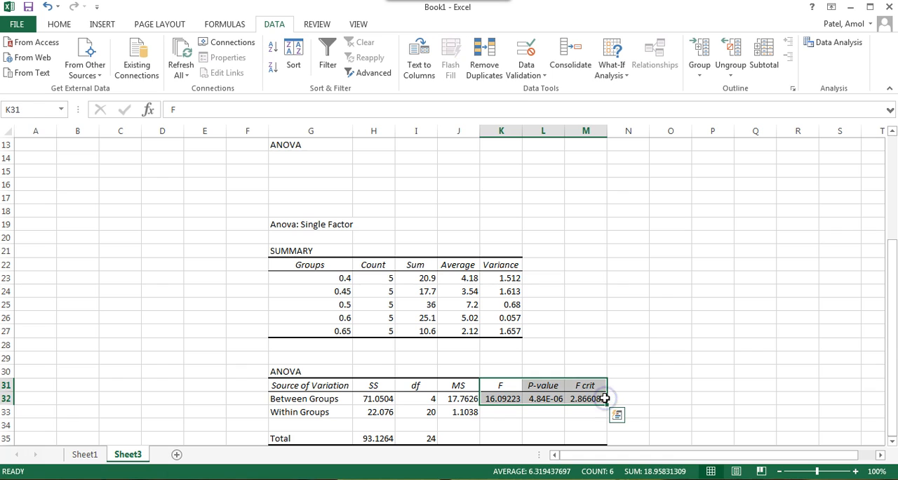
key("ctrl+c")
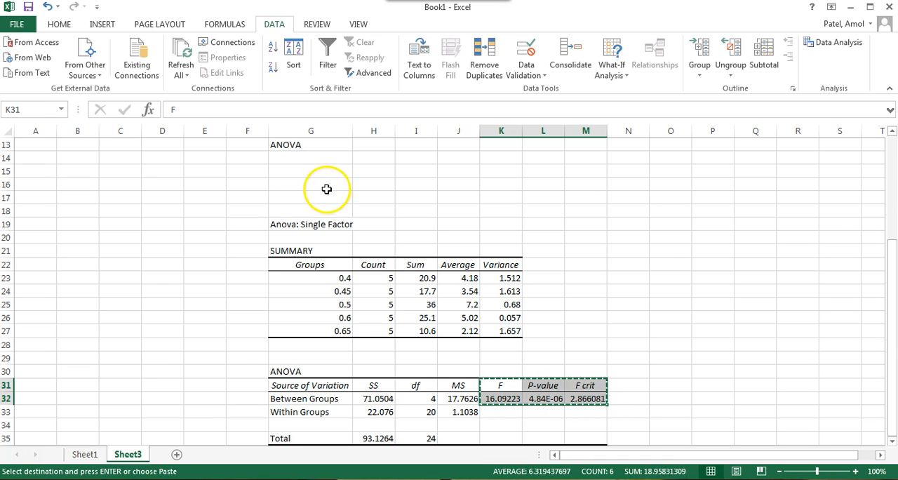
left_click(319, 157)
key("ctrl+v")
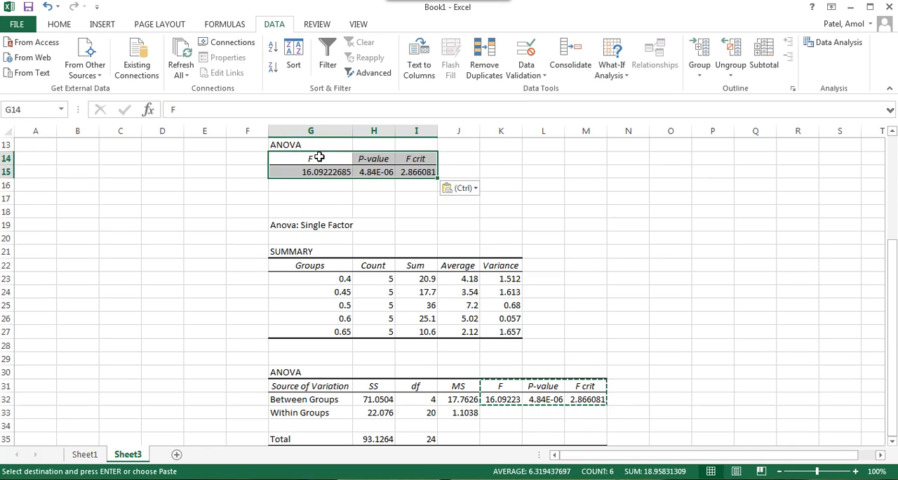
left_click_drag(892, 261, 892, 172)
left_click(628, 263)
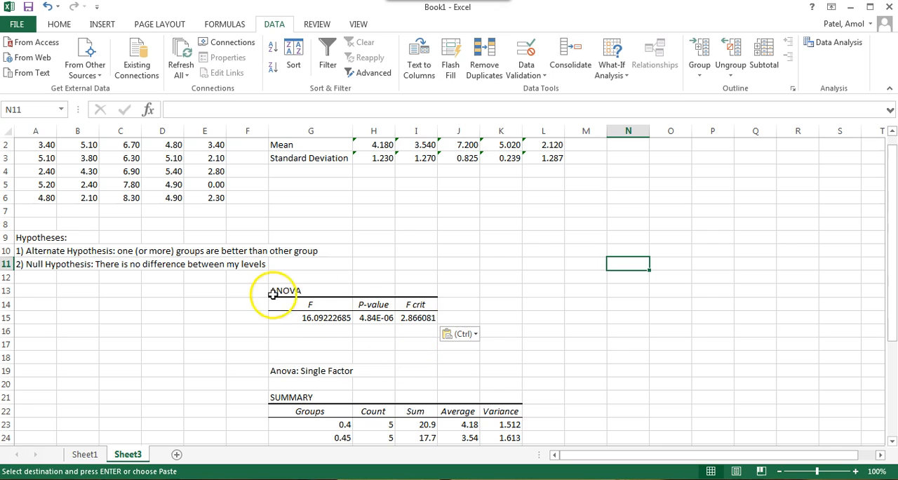
Step: Format the copied F, P-value and F crit values in G15:I15 as Number with three decimal places
left_click(327, 306)
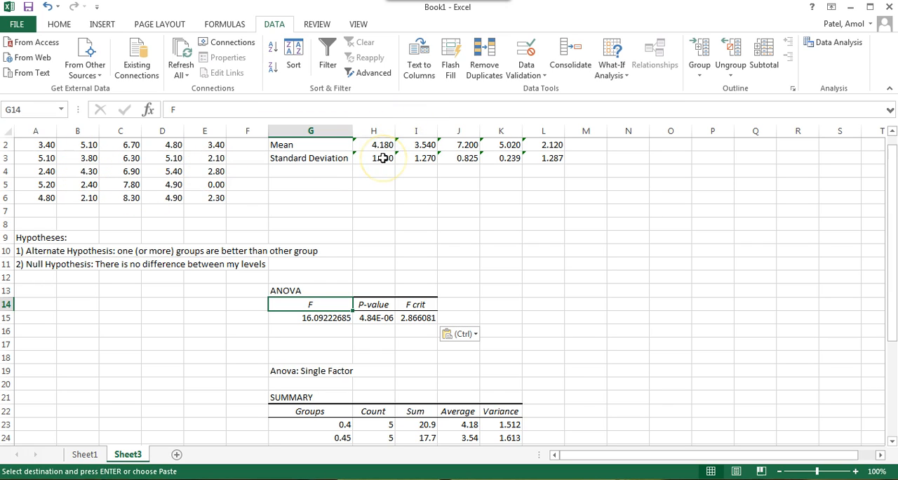
left_click(328, 318)
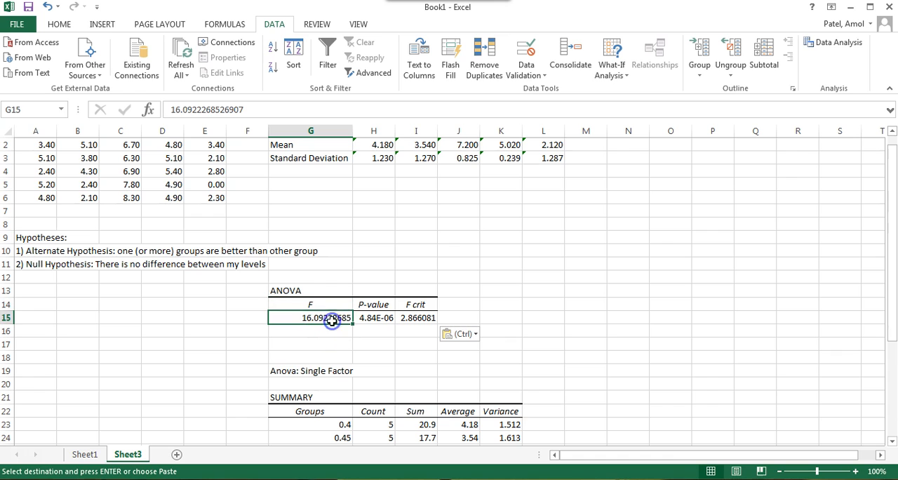
left_click(401, 318, "shift")
right_click(402, 318)
mouse_move(482, 223)
left_click(458, 262)
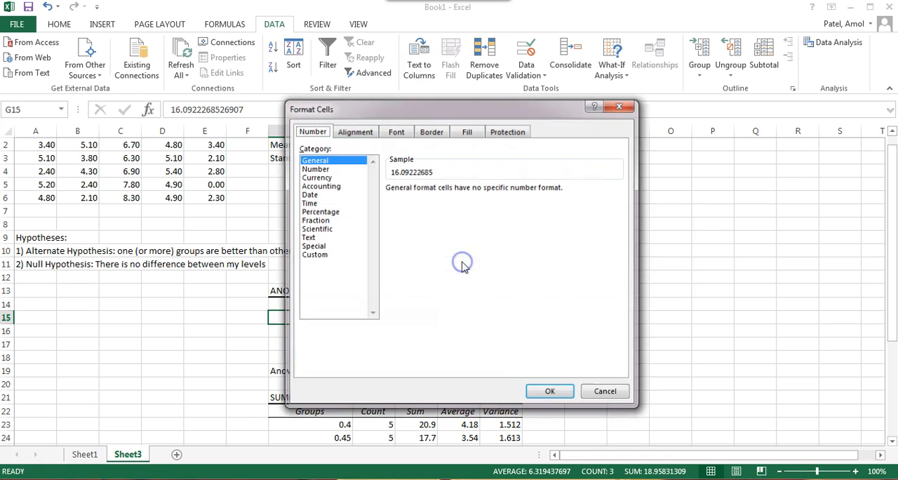
left_click(343, 170)
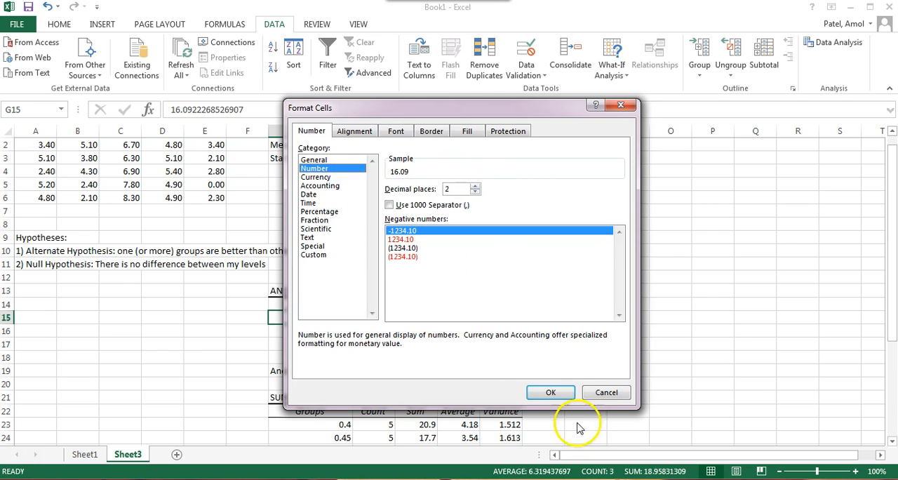
left_click(476, 186)
left_click(551, 392)
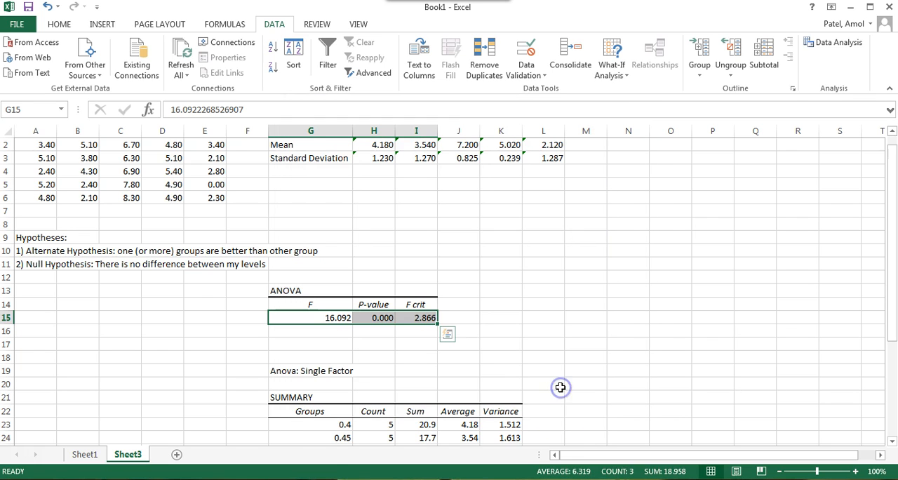
left_click(539, 309)
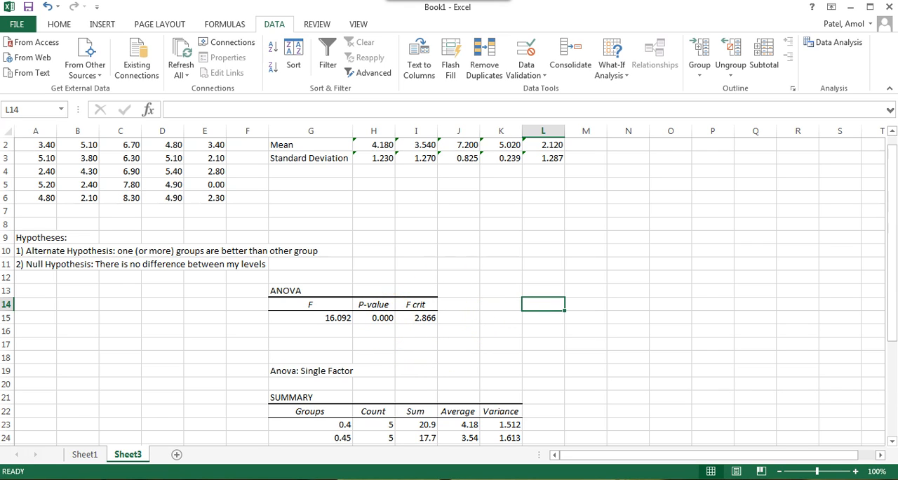
Step: Undo the number formatting of G15:I15 and inspect the F, P-value and F crit cells individually
left_click(46, 6)
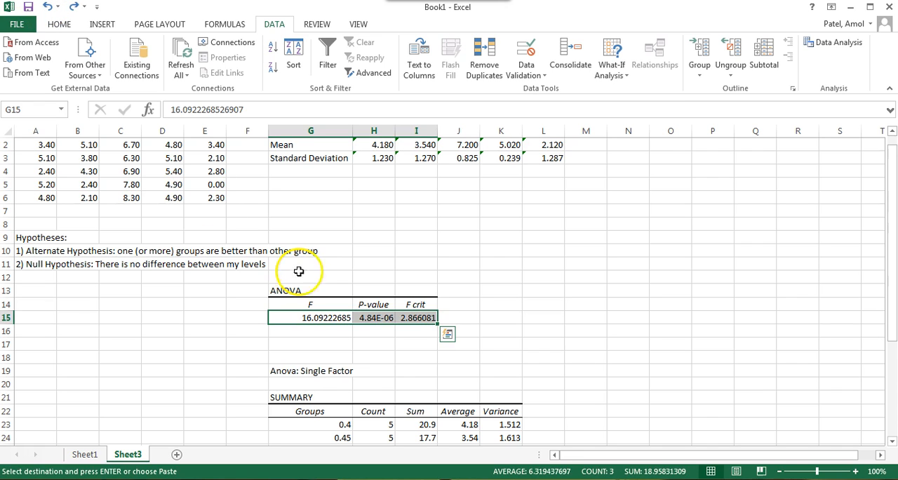
left_click(365, 343)
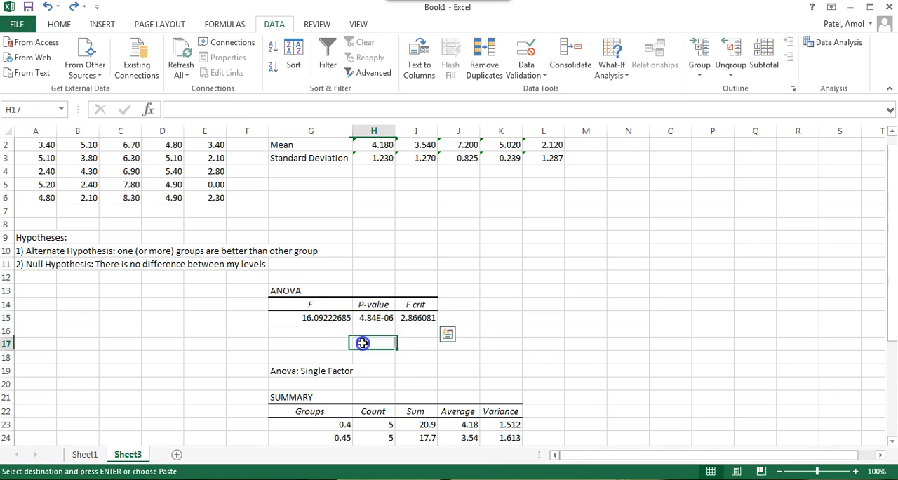
left_click(340, 320)
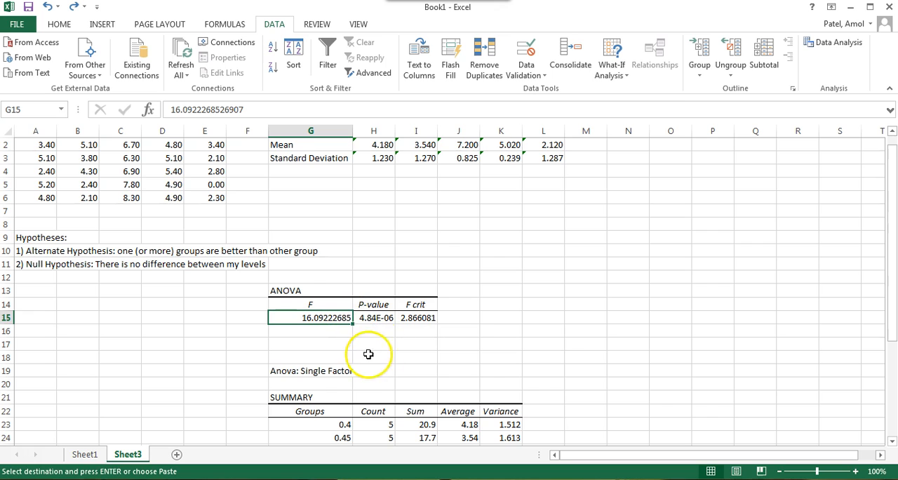
left_click(425, 319)
left_click(330, 319)
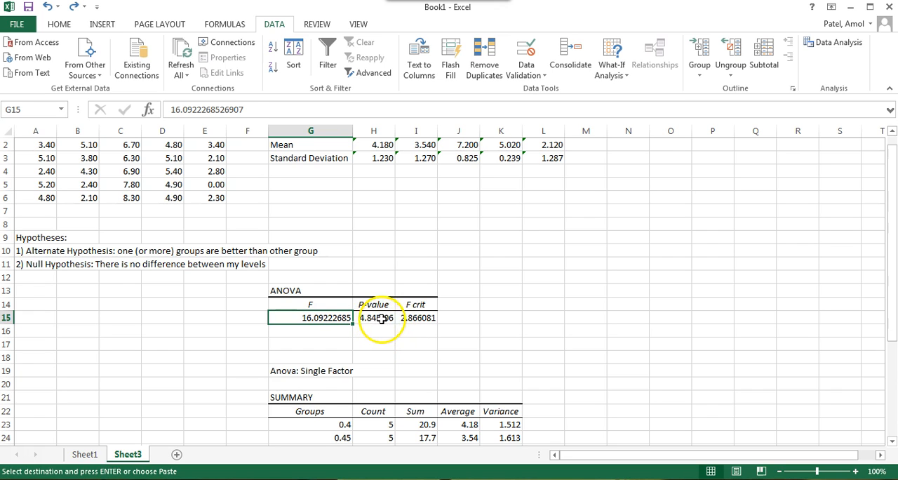
left_click(381, 318)
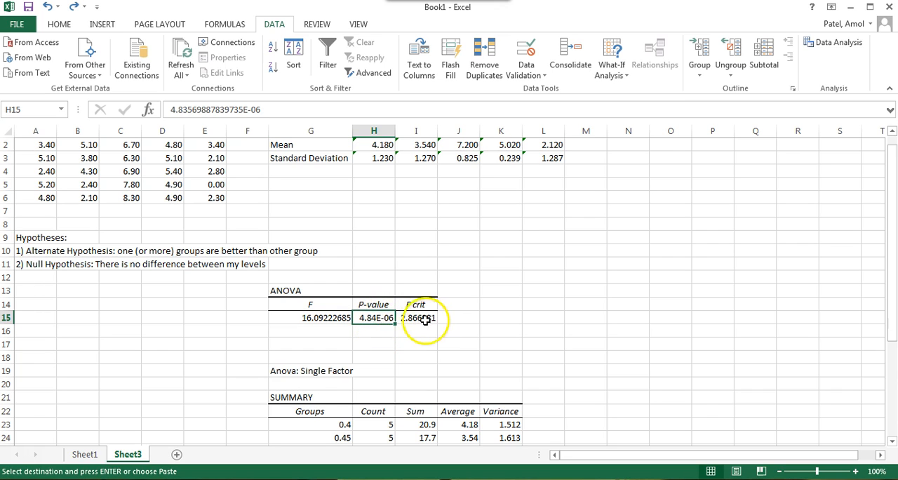
Step: Format the F value in G15 as Number with three decimal places
left_click(325, 319)
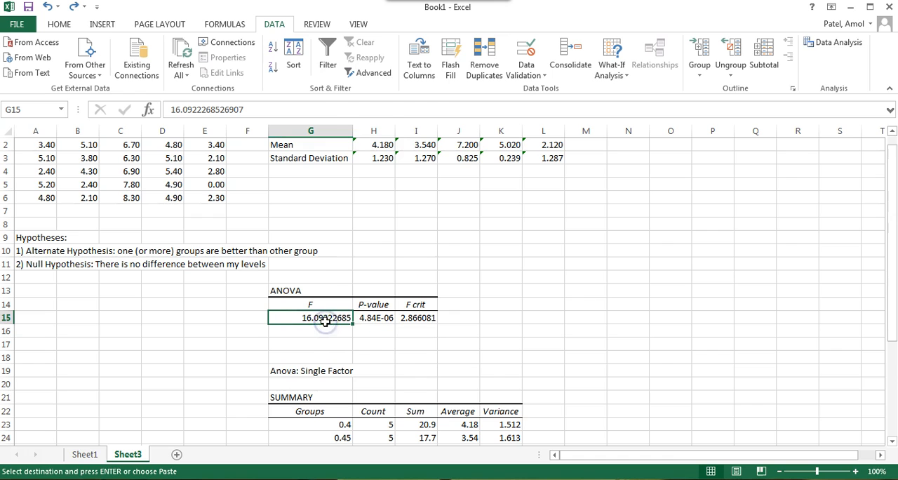
right_click(324, 320)
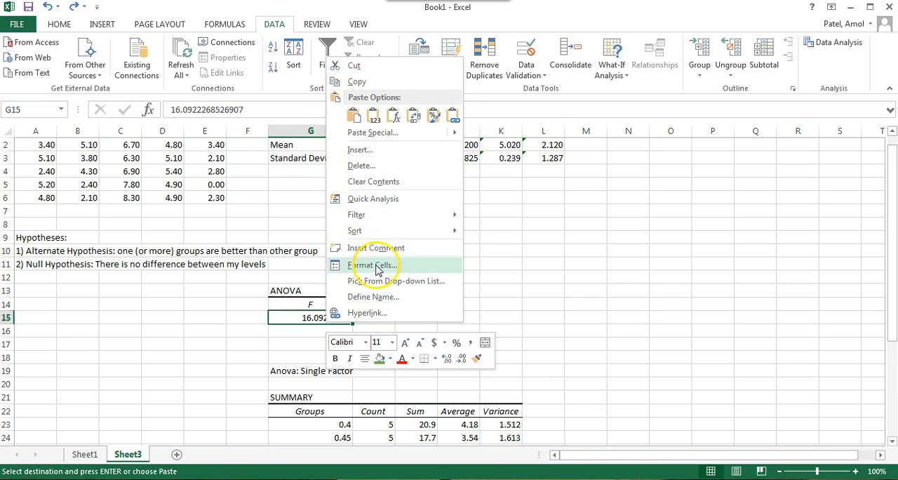
left_click(372, 266)
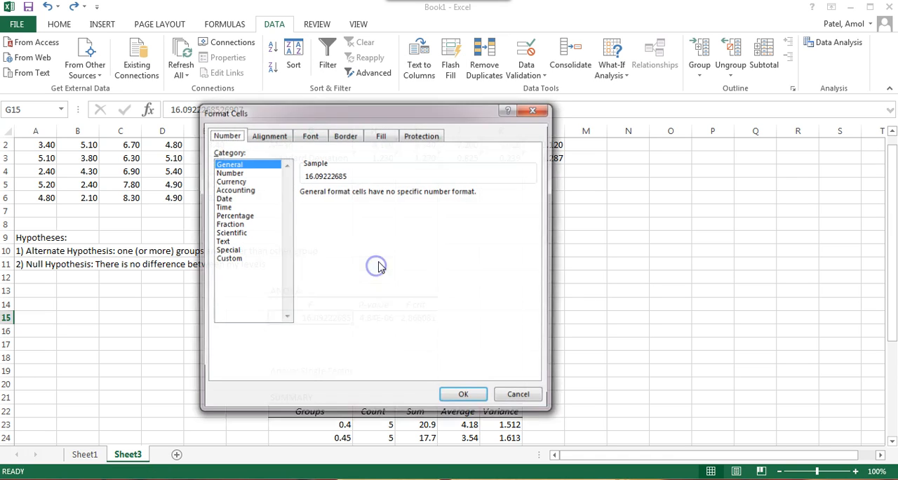
left_click(249, 172)
left_click(389, 190)
left_click(464, 397)
Step: Format the F crit value in I15 as Number with three decimal places
left_click(419, 318)
right_click(424, 322)
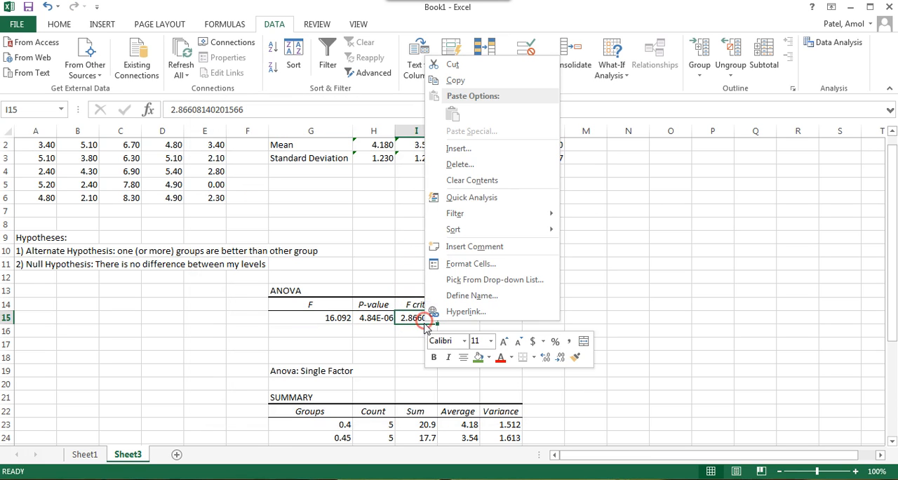
left_click(469, 264)
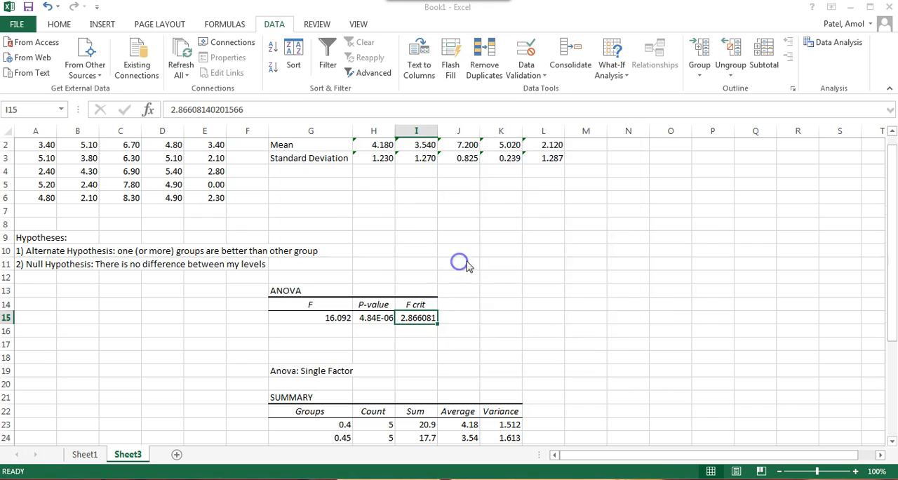
left_click(324, 169)
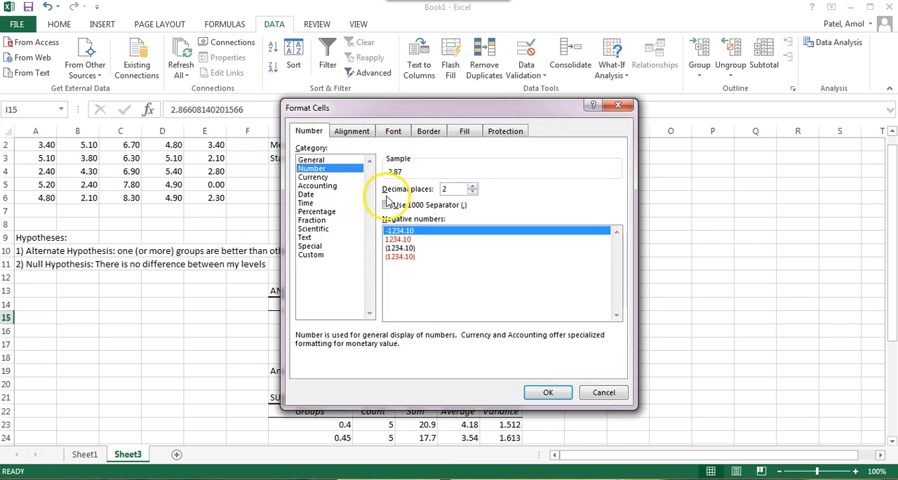
left_click(472, 188)
left_click(547, 391)
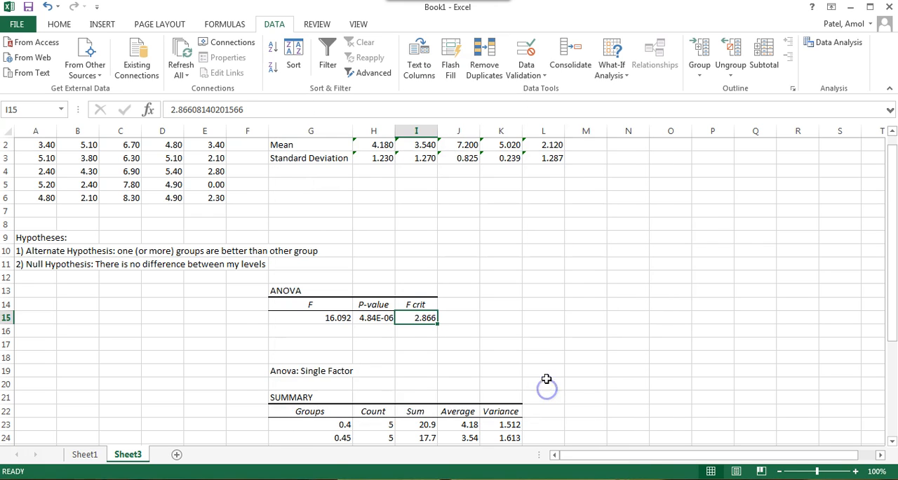
left_click(547, 350)
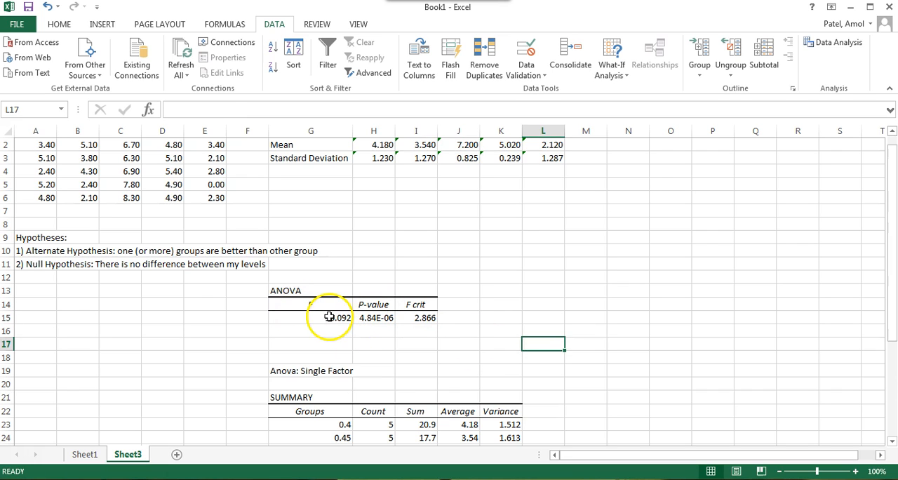
left_click(333, 318)
left_click(421, 317)
left_click_drag(281, 291, 421, 320)
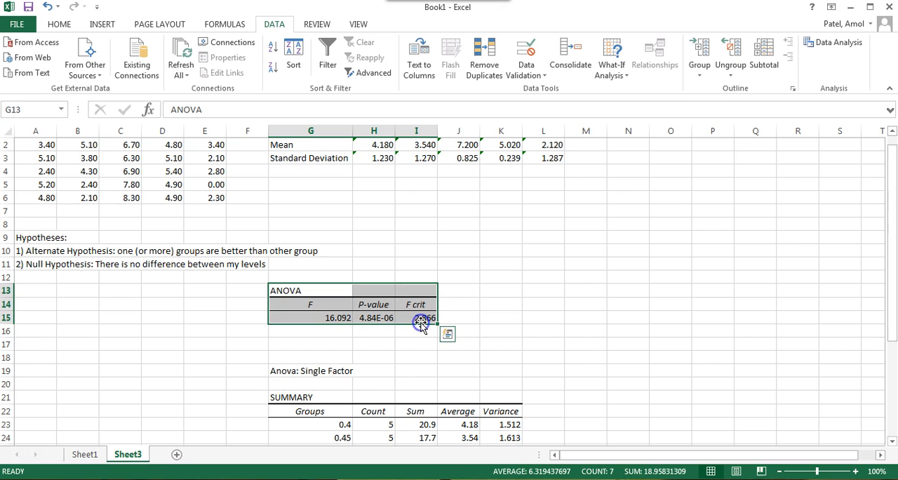
left_click(489, 322)
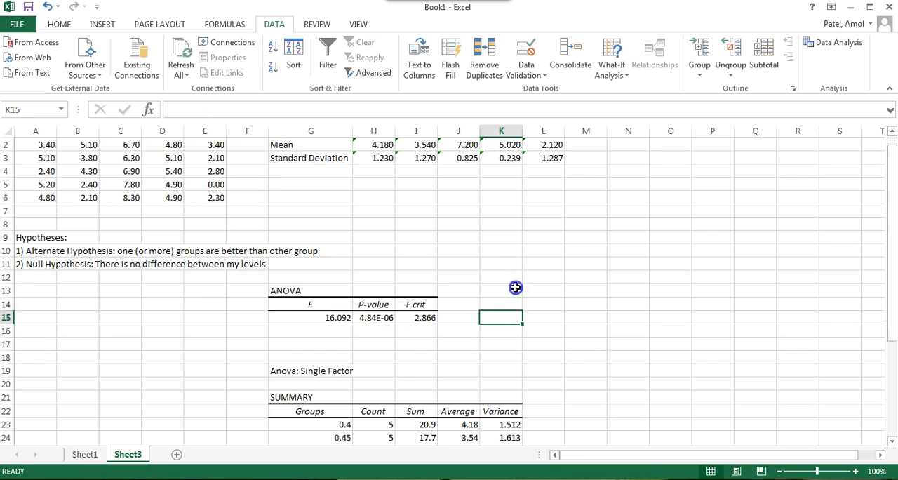
left_click(568, 289)
left_click(545, 276)
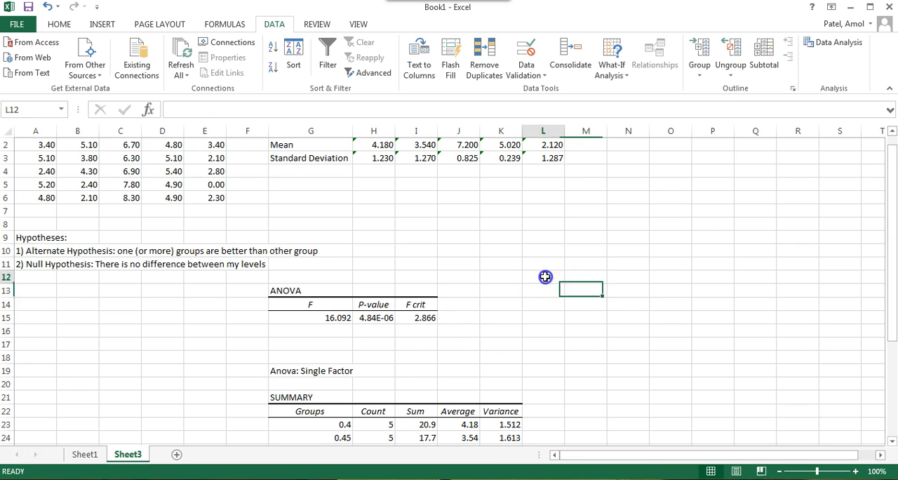
left_click(490, 283)
Step: Enter the heading "How to interpret an ANOVA test:" in A14 and begin A15 with "A) if the F value"
left_click(34, 302)
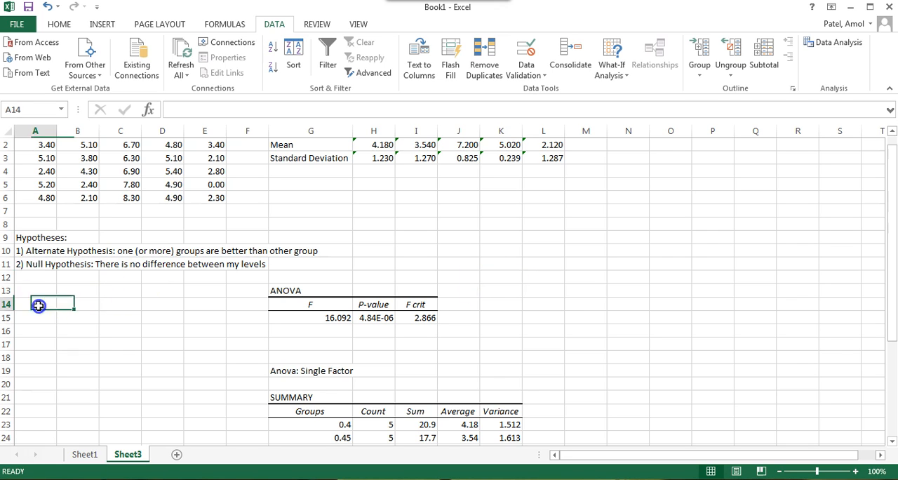
type("How to interpret an ANOVA test:")
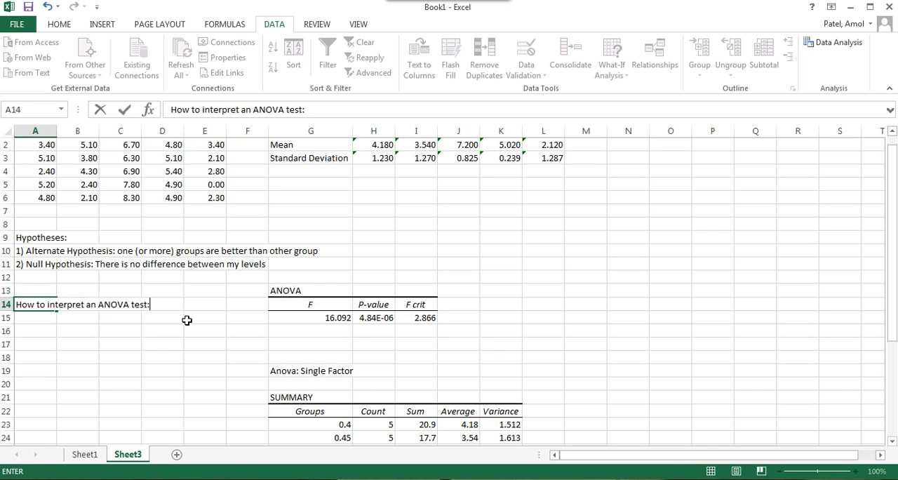
key("Return")
type("I")
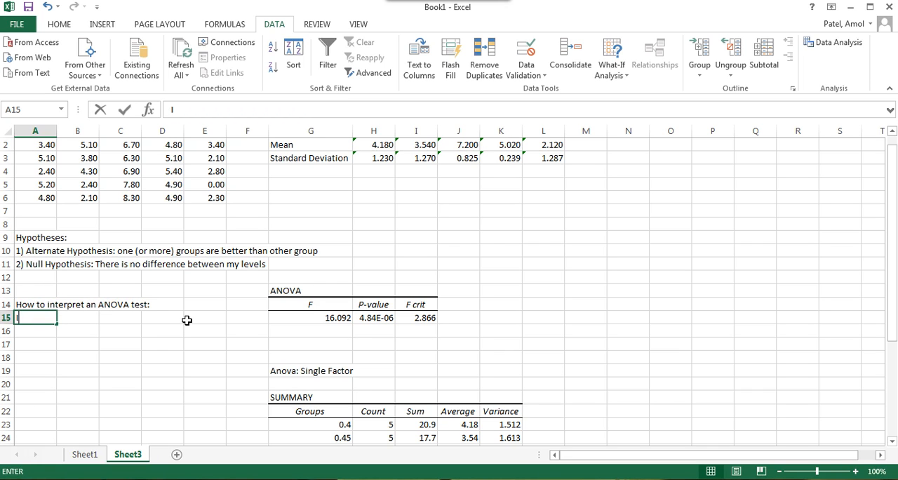
type("f the F value")
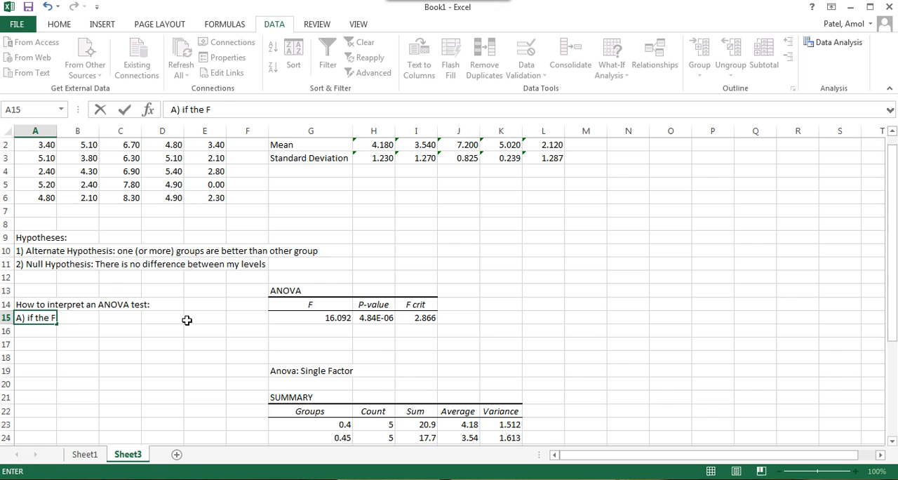
Step: Change the F heading in G14 to "F-calculated value"
double_click(329, 305)
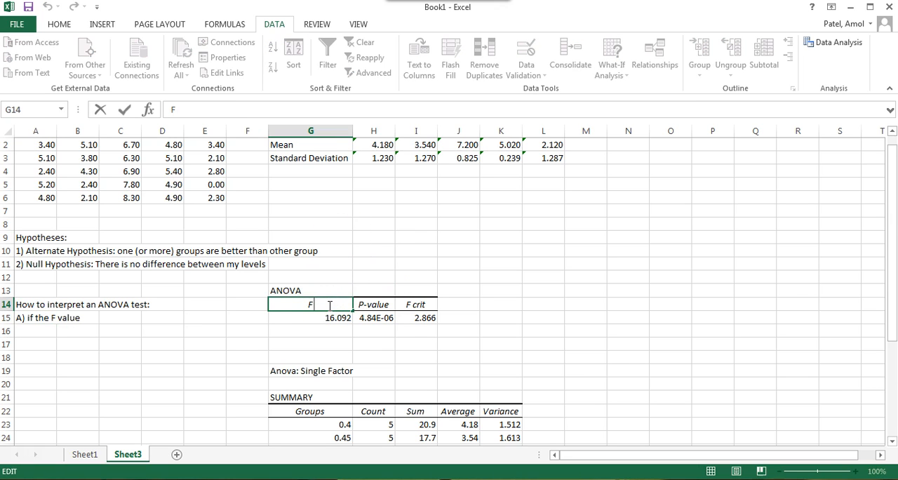
type("-caluc")
key("BackSpace")
key("BackSpace")
type("ciulat")
key("BackSpace")
key("BackSpace")
key("BackSpace")
key("BackSpace")
type("lated value")
left_click(85, 317)
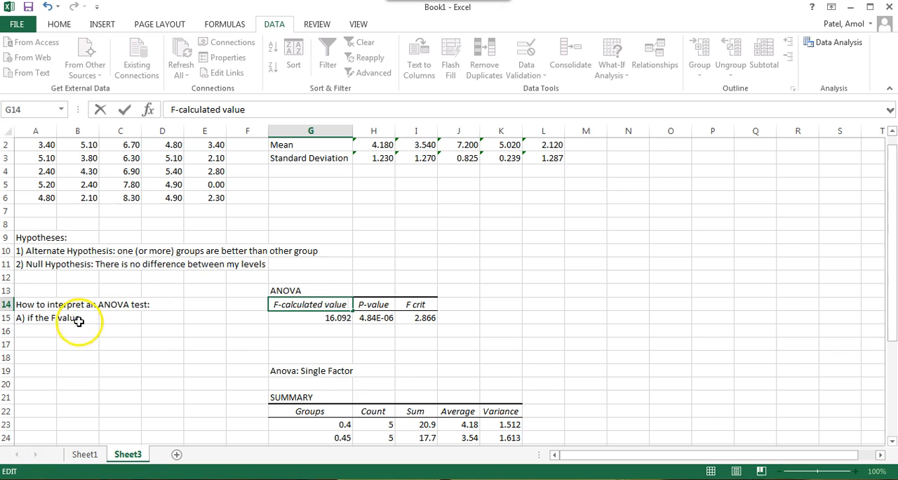
Step: Insert "calculated" into the A15 text so it reads "A) if the F calculated value"
left_click(38, 318)
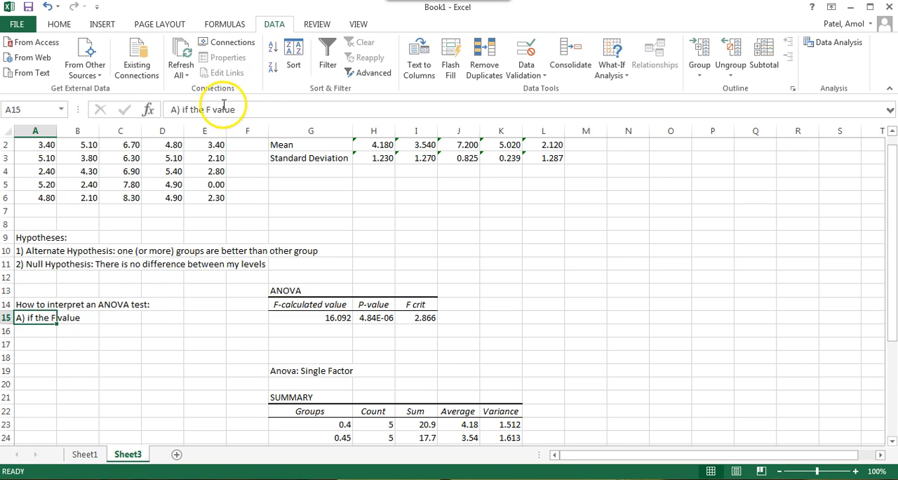
left_click(212, 110)
type("calculated")
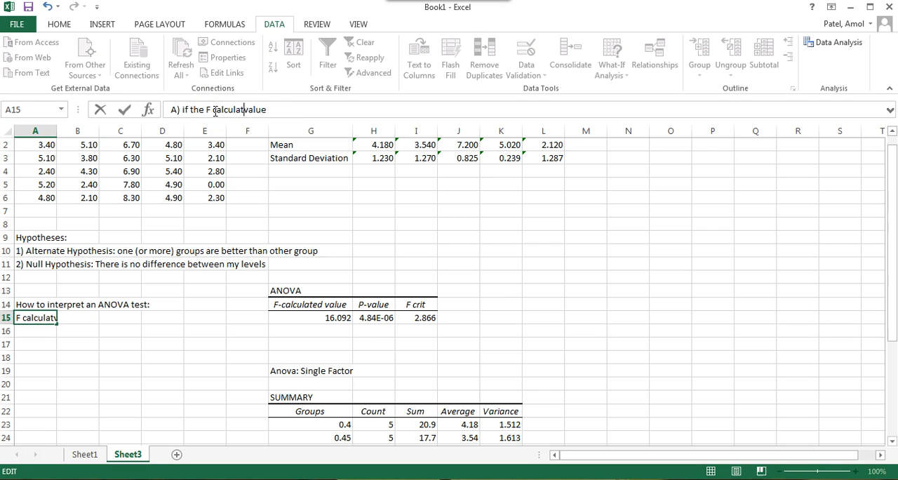
left_click(66, 319)
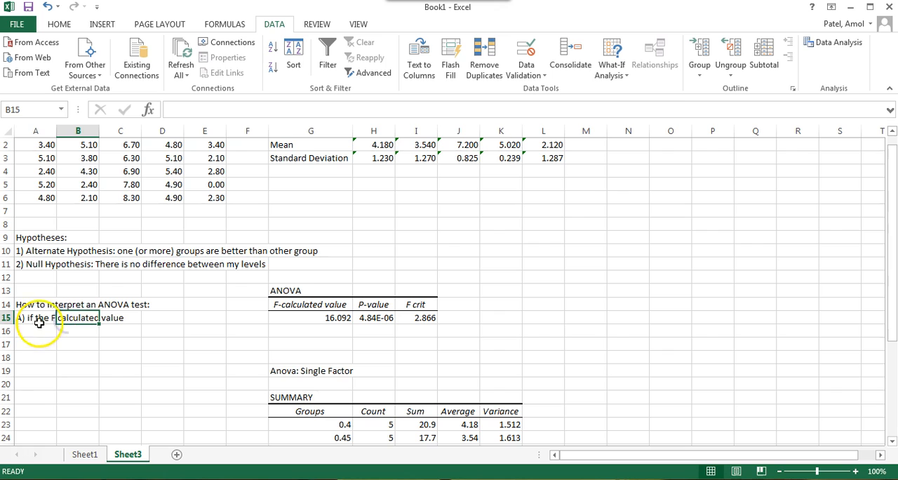
Step: Extend the A15 text with "is GREATER the F critical value, there is a significant difference"
left_click(34, 317)
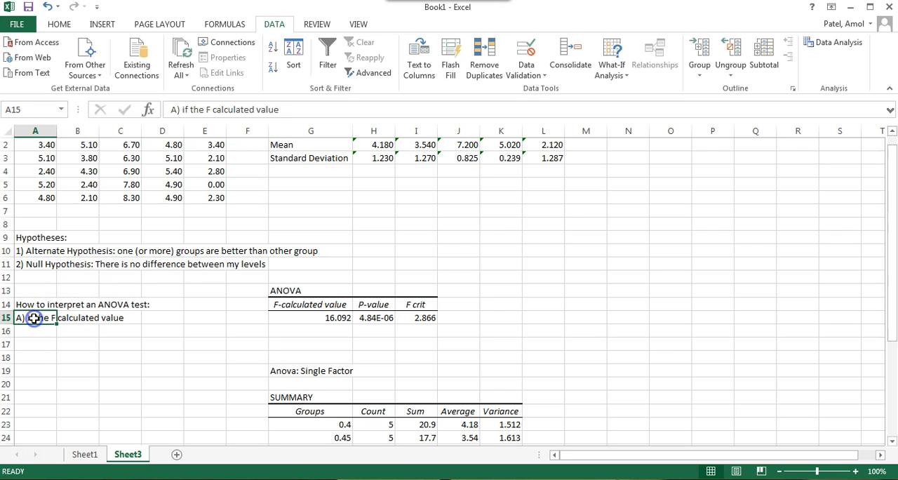
double_click(31, 318)
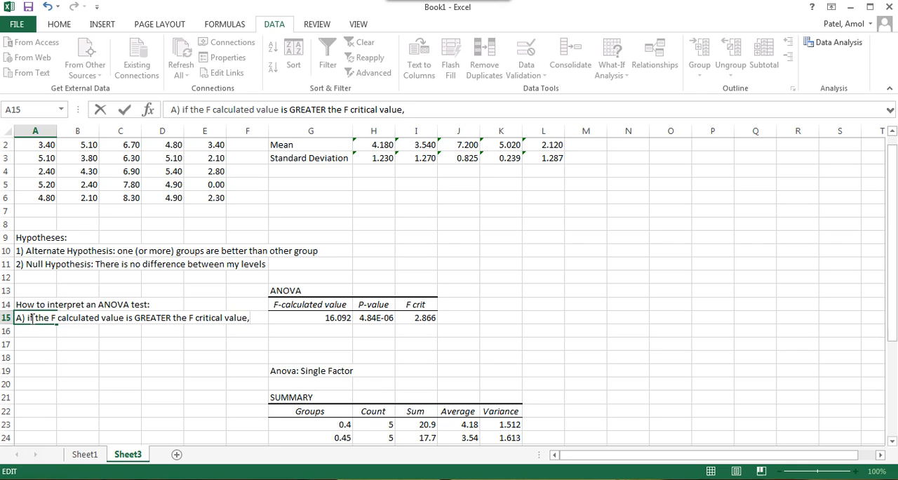
type("ere is a signific")
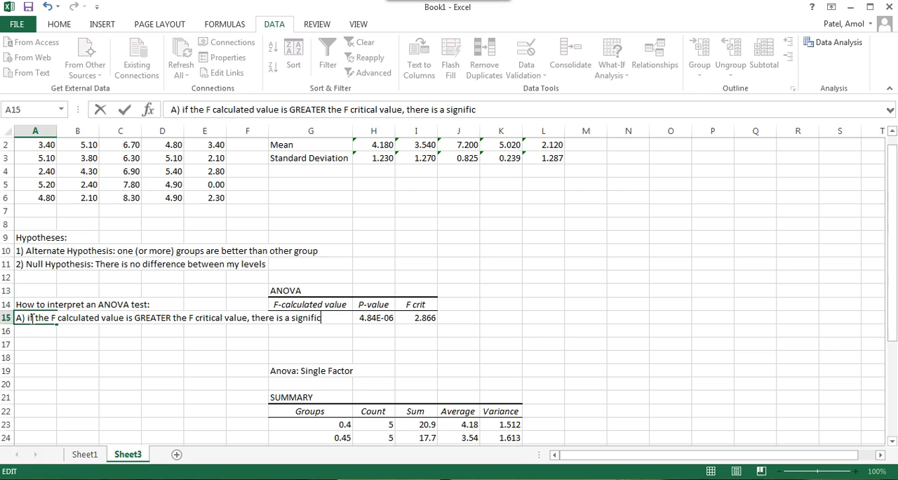
type("erent")
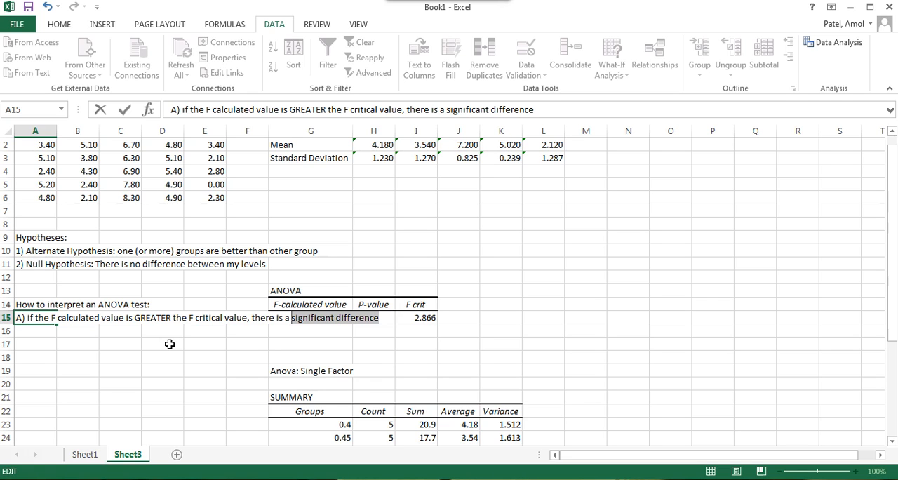
Step: Make "significant difference" bold in A15 and append "with a 95% confidence value." in bold
key("ctrl+b")
key("Left")
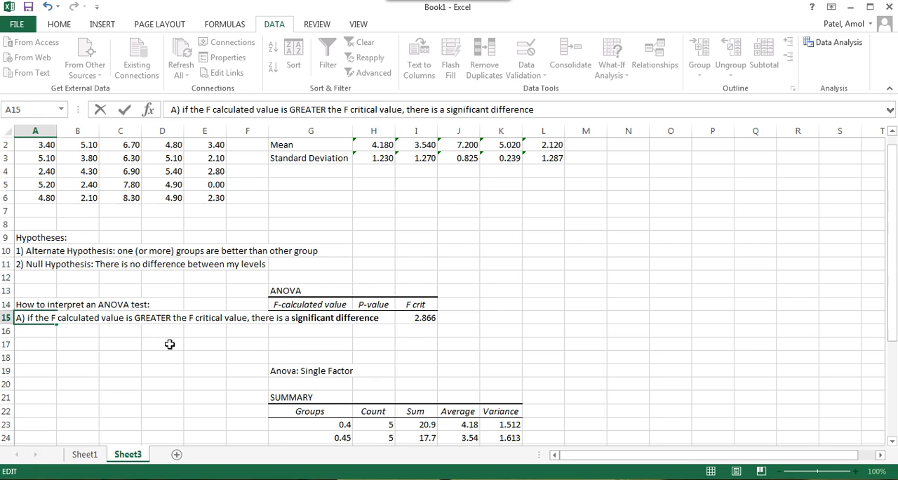
type("with")
left_click(170, 349)
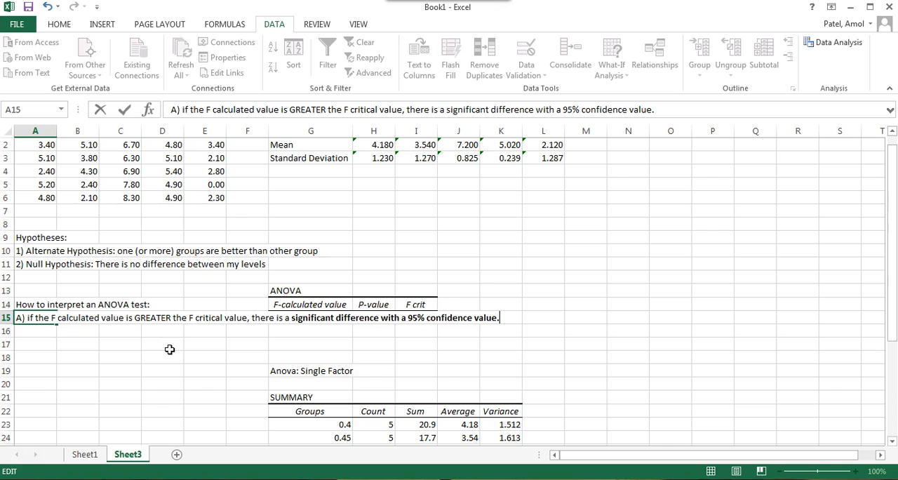
key("Return")
Step: Merge and center A15:F15 and A16:F16 with wrapped text, and enlarge row 15 to fit the sentence
left_click(269, 130)
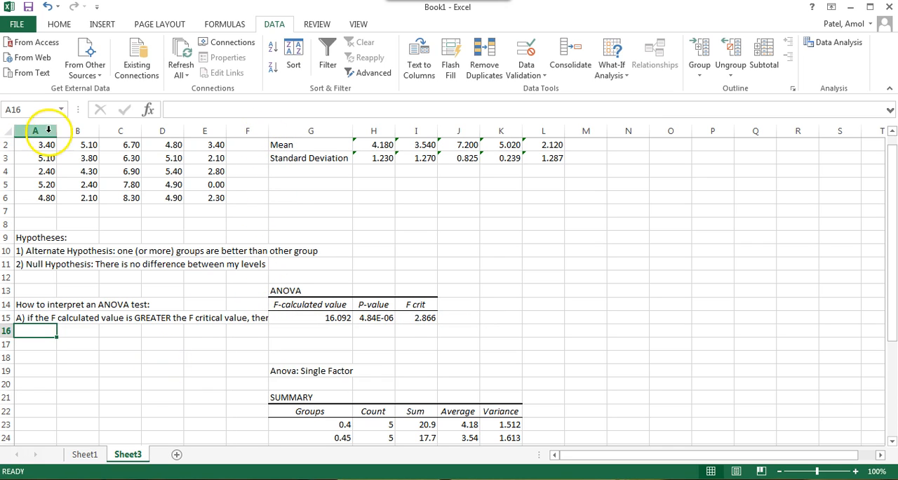
left_click(33, 318)
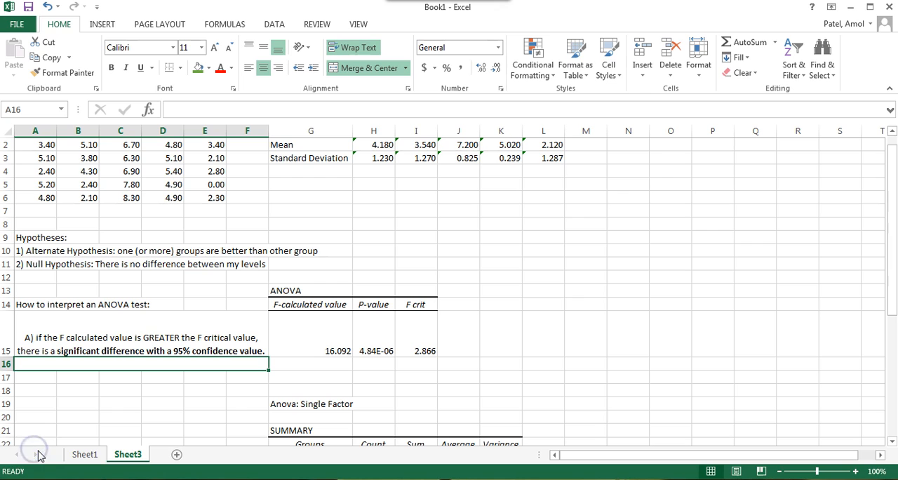
Step: Enter "B) if the F calculated value is LESS THAN" in the merged cell A16
double_click(63, 361)
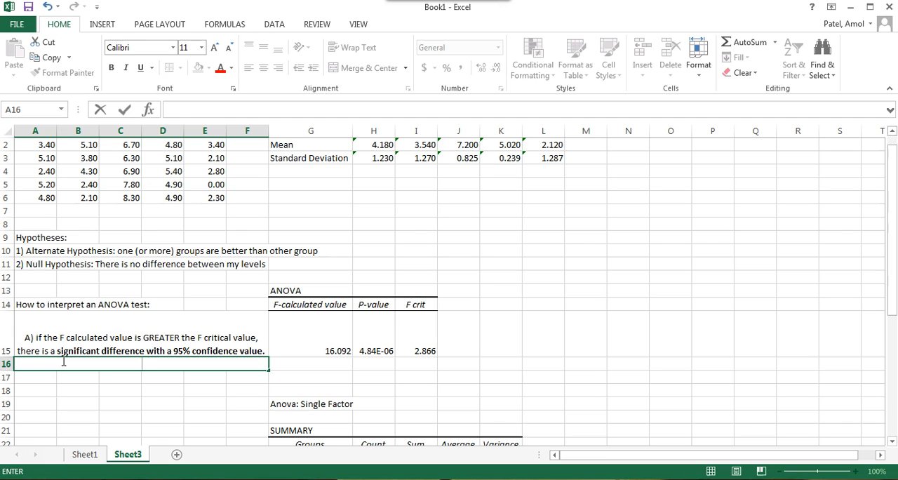
type("B) if the F calculated value")
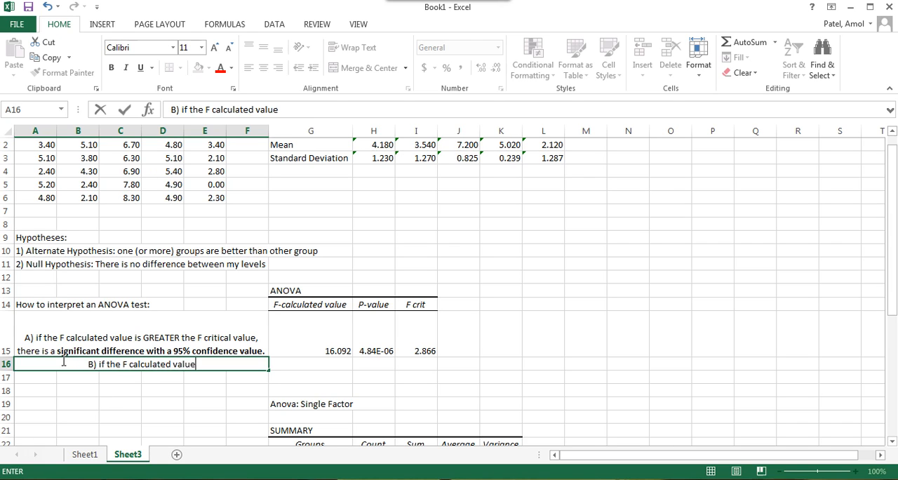
type(" is LESS THAN")
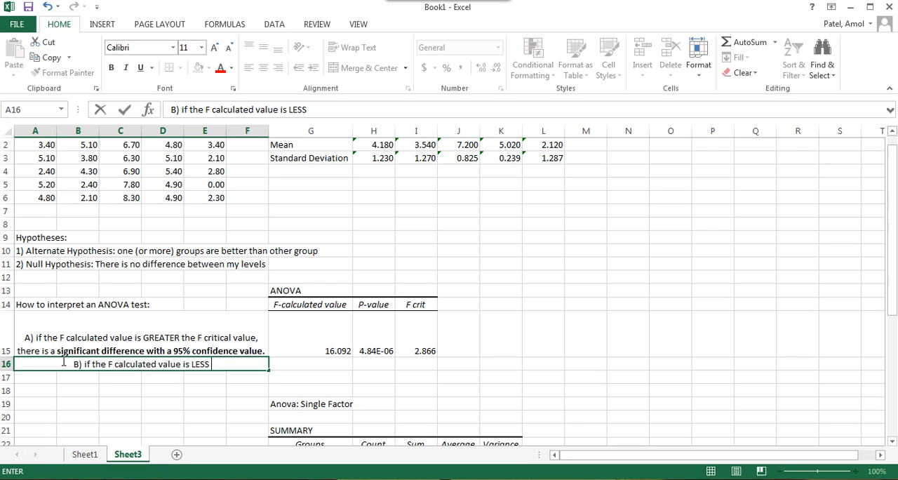
Step: Insert "than" after "GREATER" in the A15 statement so it reads "GREATER than the F critical value"
left_click(181, 338)
double_click(182, 339)
type("than")
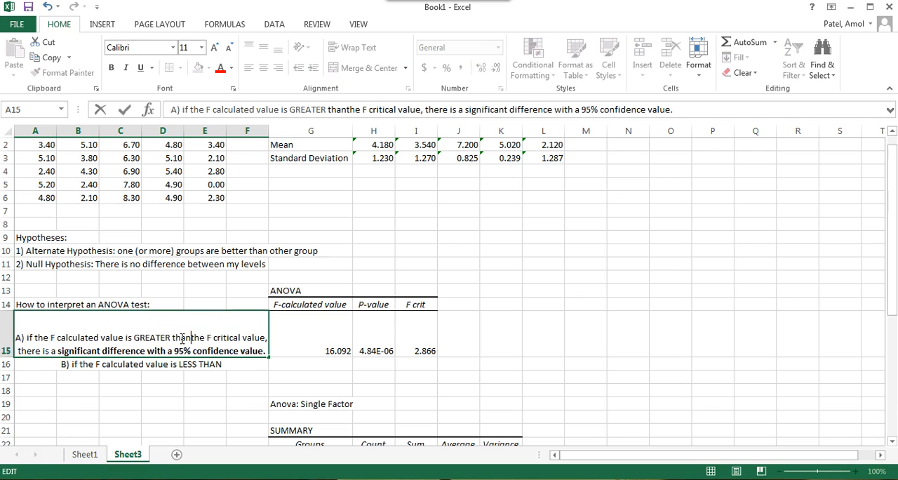
left_click(205, 361)
Step: Append "the F critical value, there is not a significant difference with a 95% confidence level." to the statement in A16
double_click(241, 363)
type("the F c")
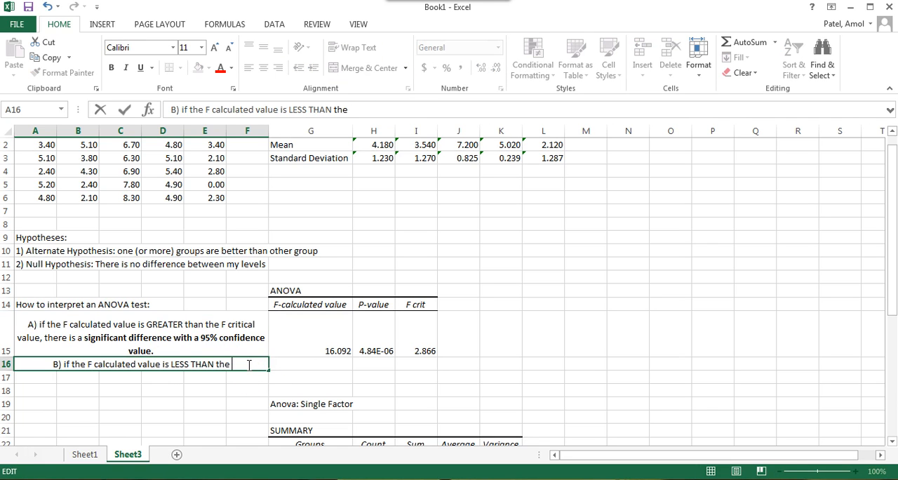
type("ritic")
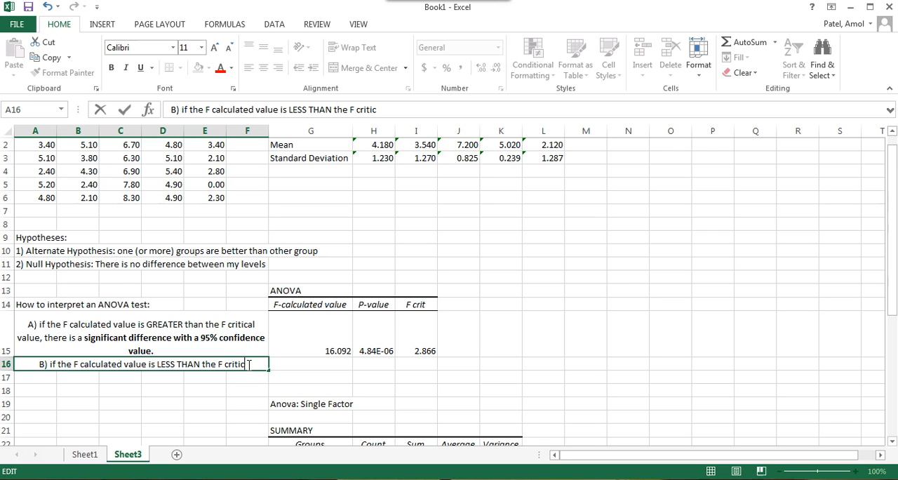
type("al value,")
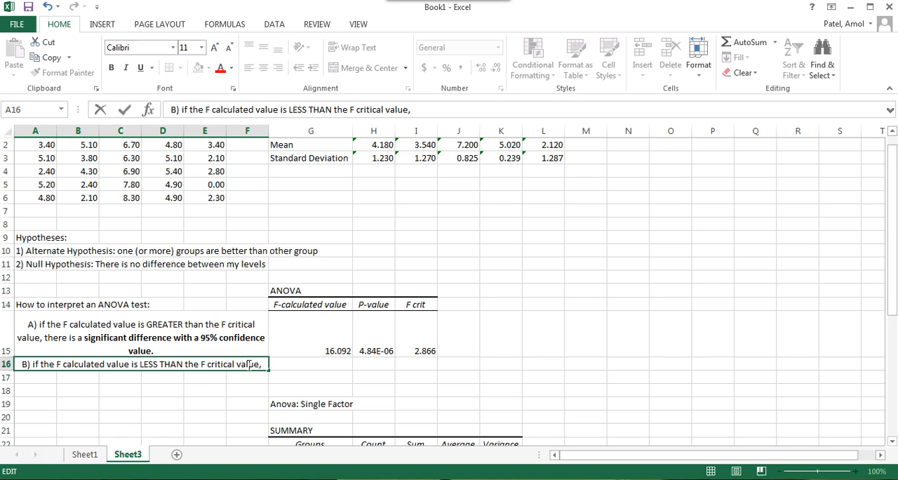
type(" there isa")
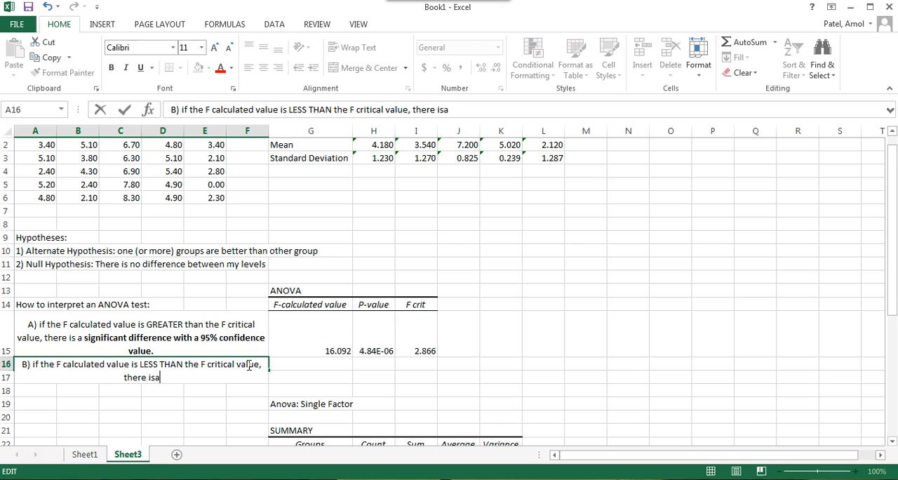
key("BackSpace")
key("BackSpace")
type("s not a significant difference")
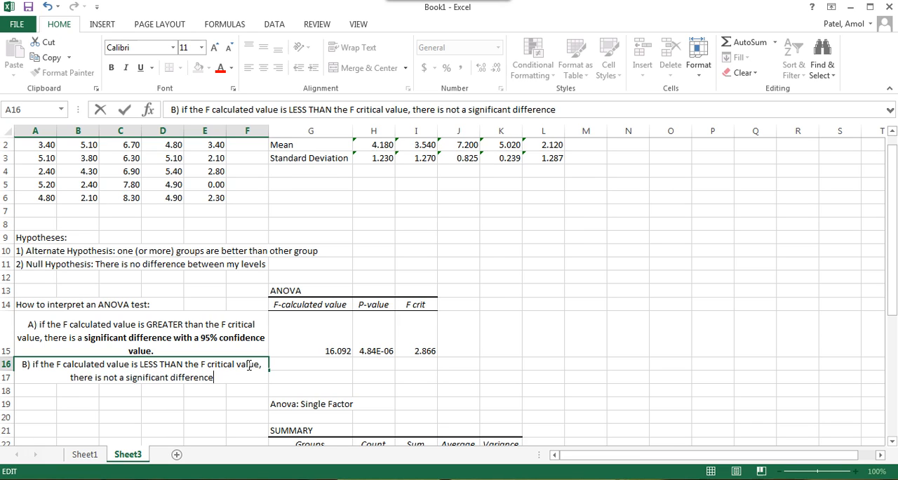
type(" with a ")
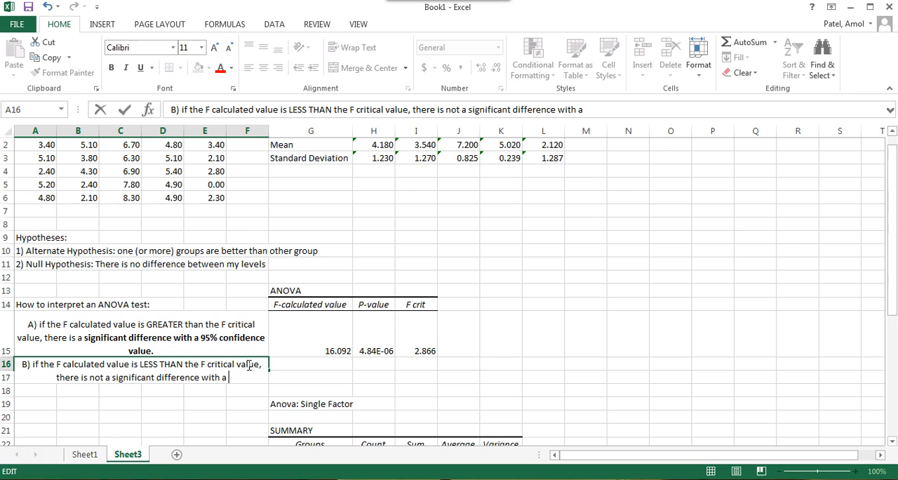
type("95% conf")
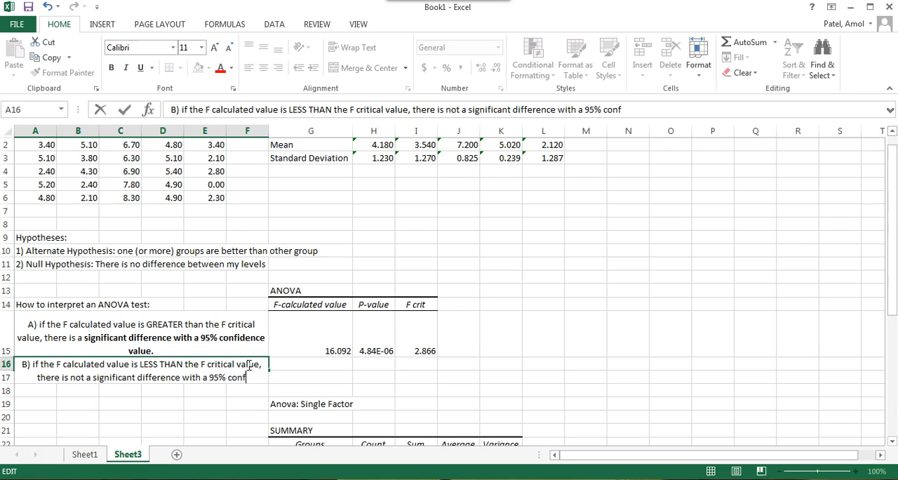
type("idence l")
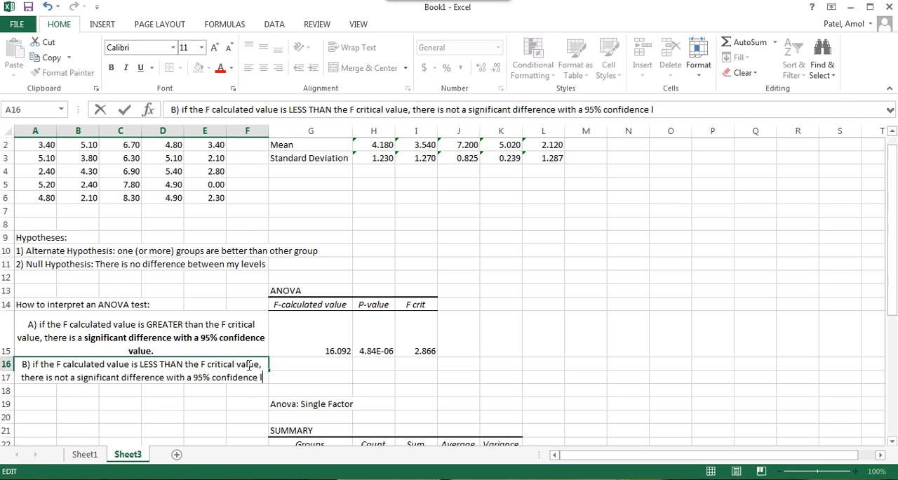
type("evel.")
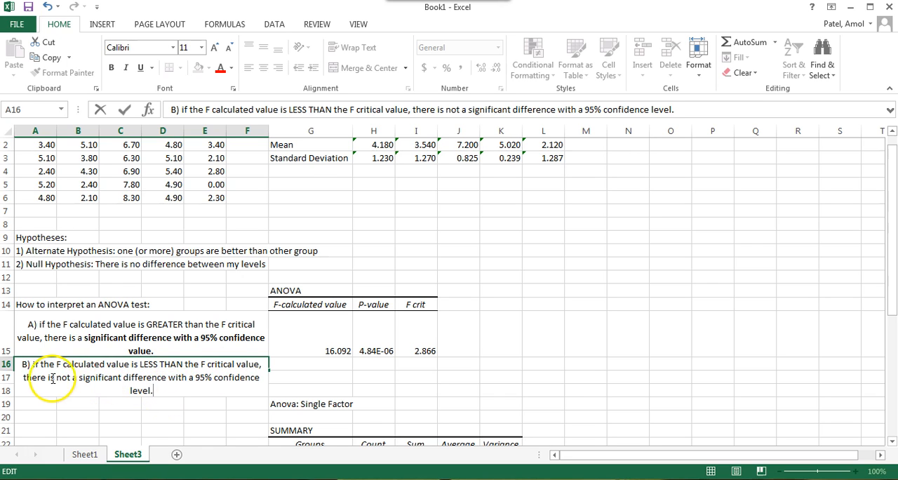
Step: Make "not a significant difference" bold within the A16 statement
left_click(56, 378)
left_click_drag(55, 378, 166, 378)
key("ctrl+b")
left_click(205, 403)
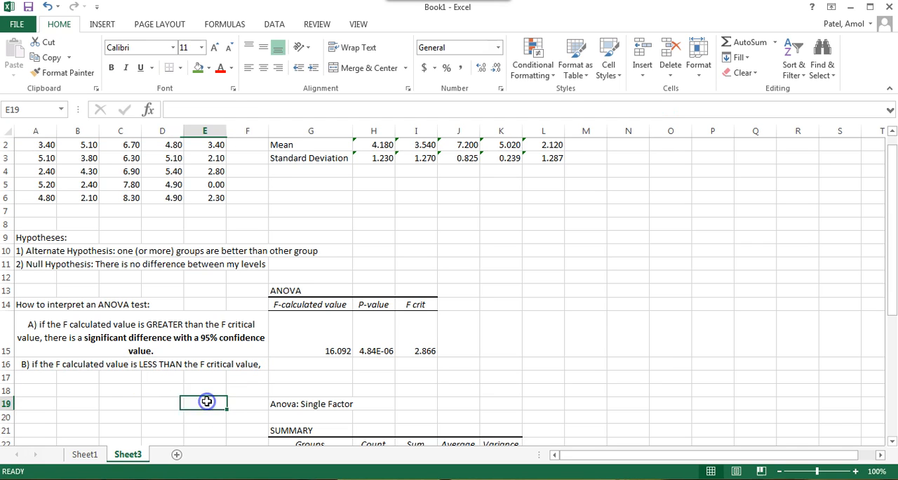
Step: Examine the F-calculated value and P-value against the A15 interpretation rule, the null hypothesis and the light levels in row 1
left_click(87, 318)
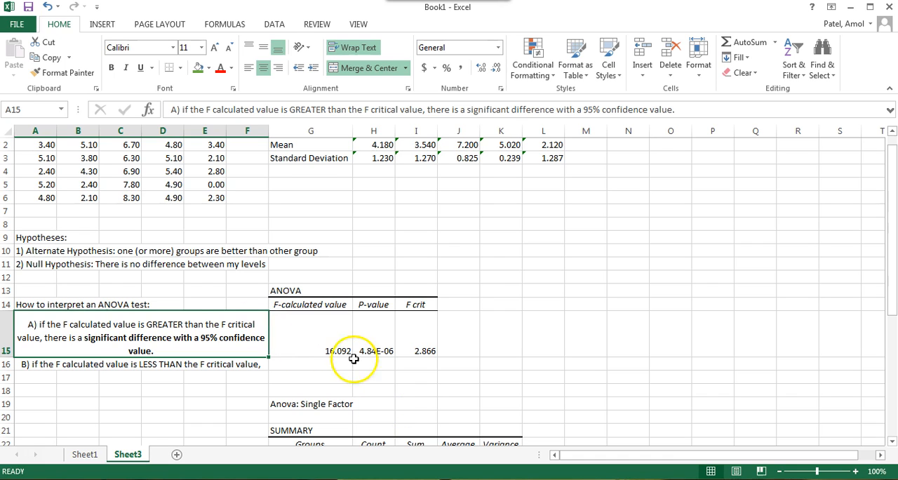
left_click(334, 343)
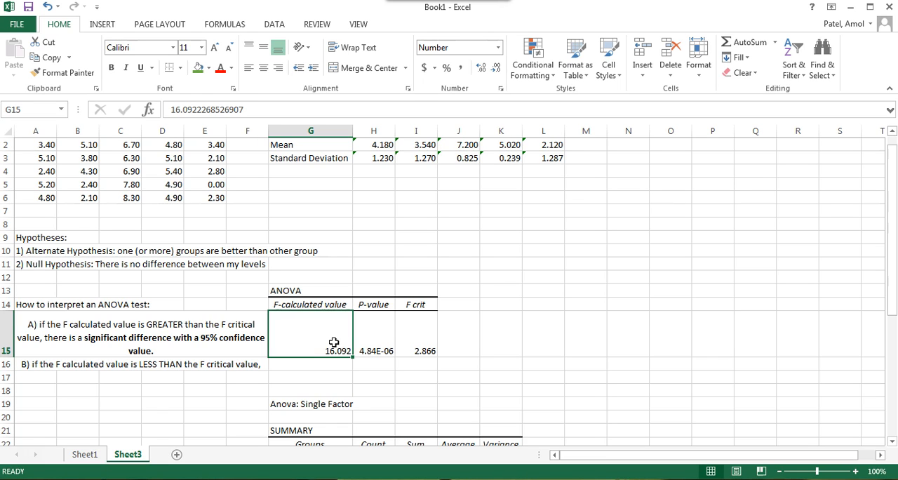
left_click(366, 334)
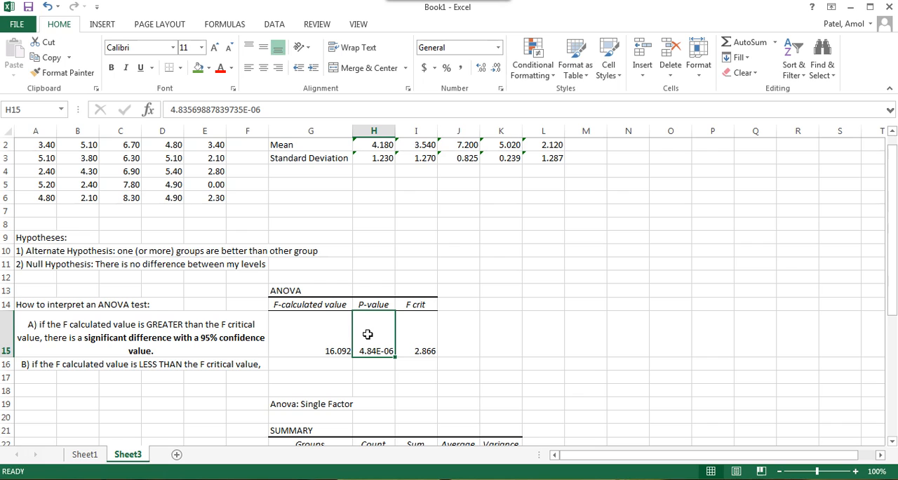
left_click(55, 268)
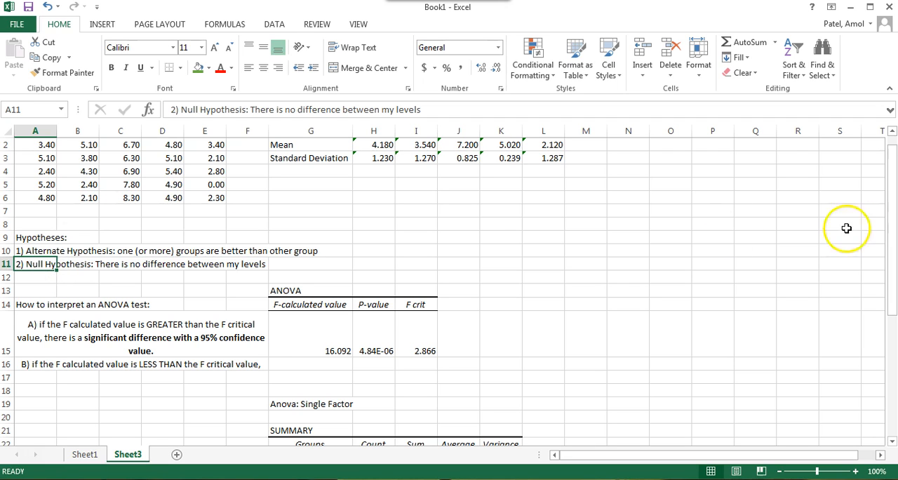
left_click_drag(894, 245, 894, 225)
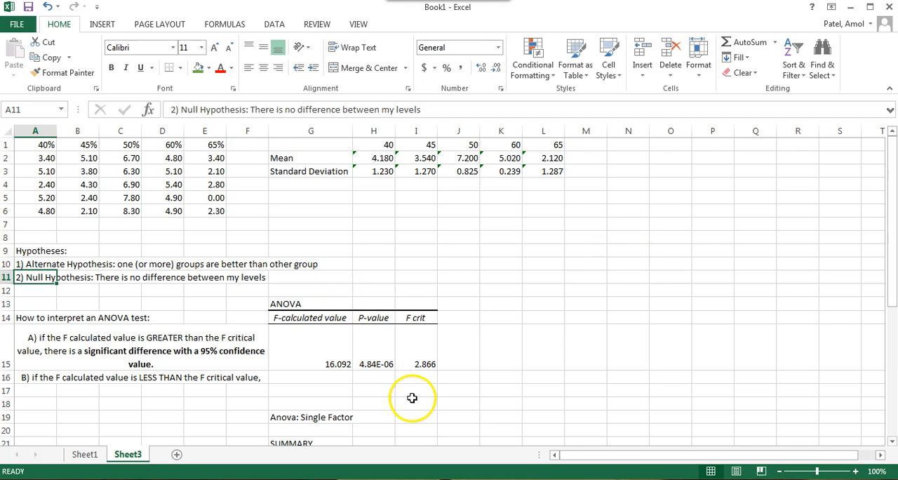
left_click(333, 352)
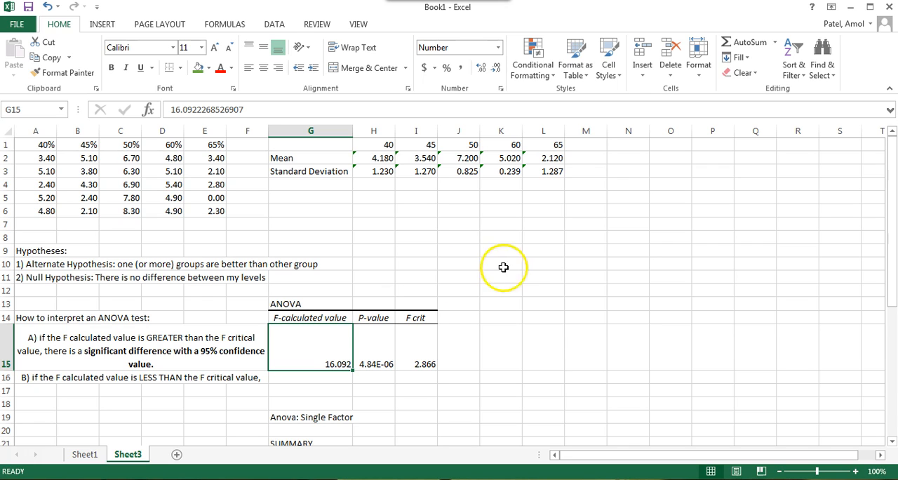
left_click(384, 147)
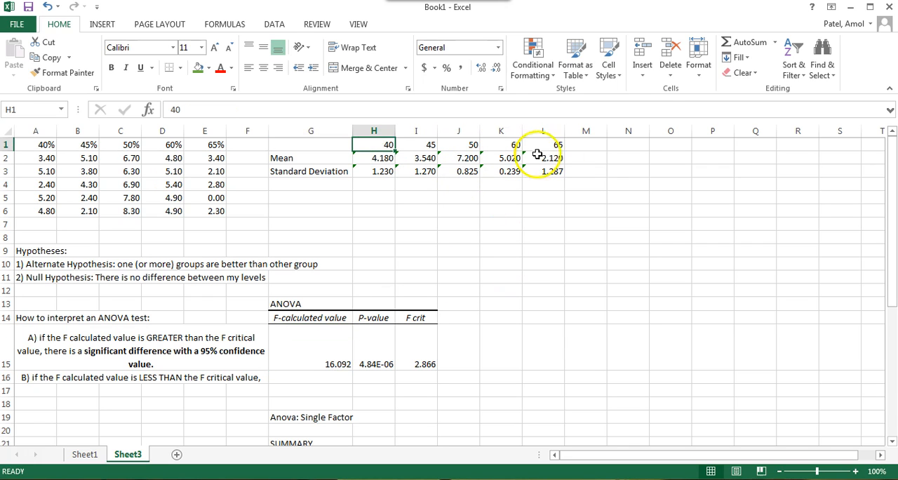
left_click(650, 304)
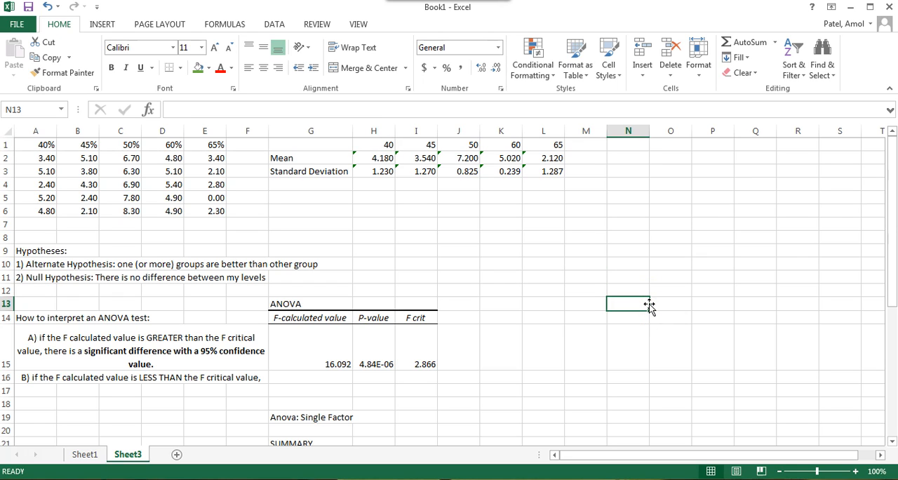
left_click(585, 278)
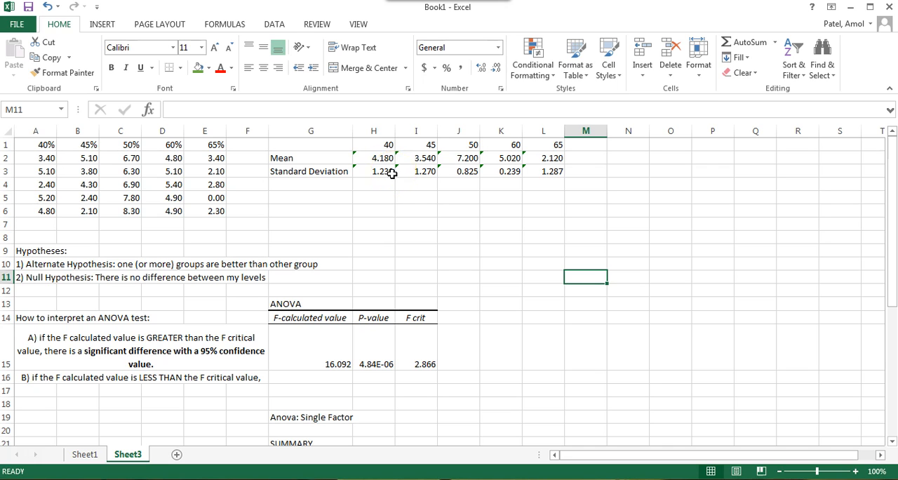
Step: Insert a Scatter chart of the light levels and mean heights in H1:L2
left_click(379, 145)
left_click_drag(379, 145, 540, 160)
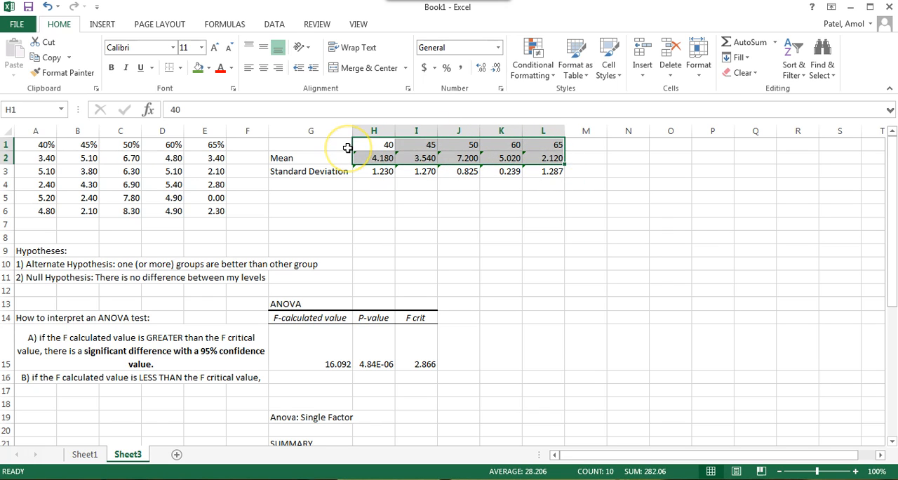
left_click(102, 24)
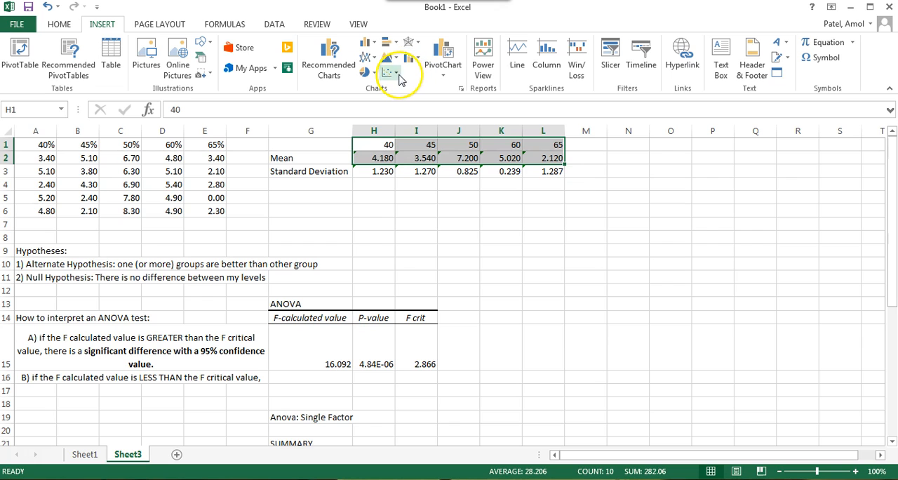
right_click(396, 76)
left_click(397, 75)
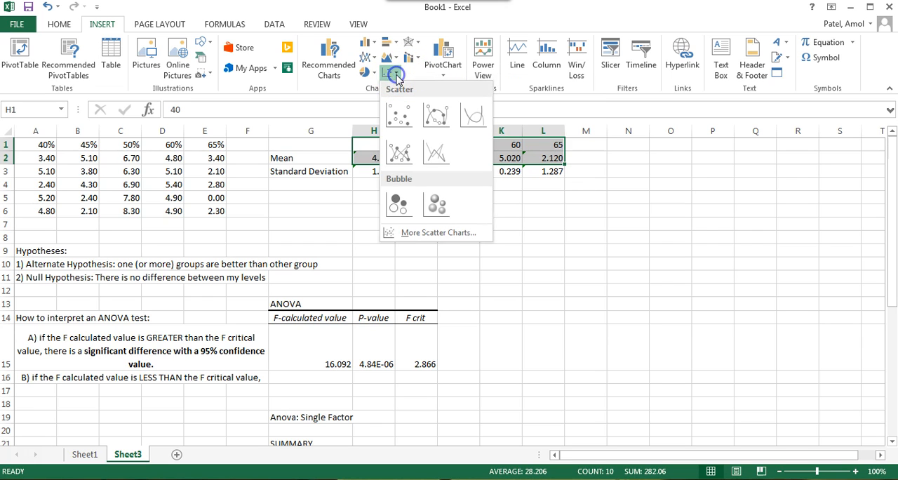
left_click(396, 75)
left_click(397, 75)
left_click(397, 75)
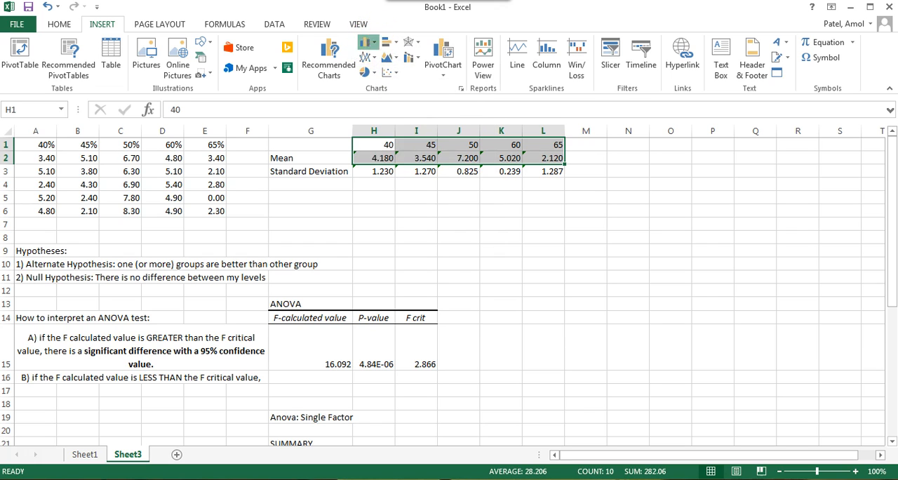
left_click(370, 44)
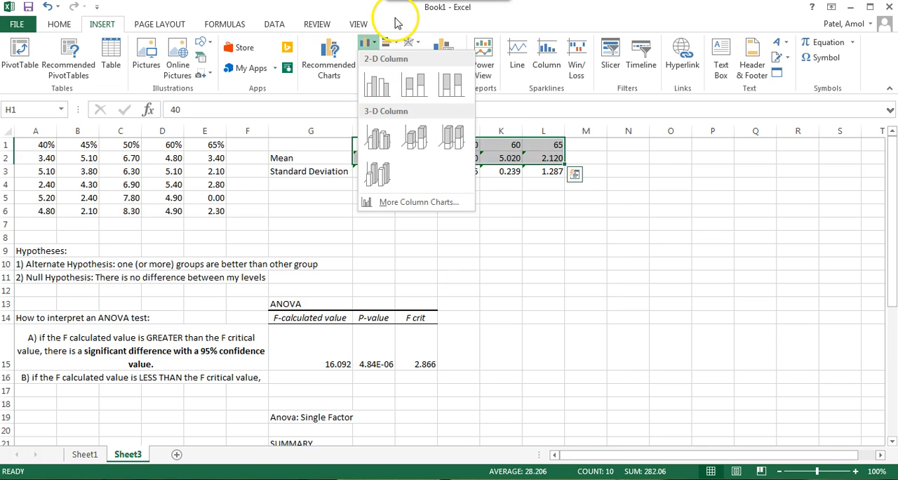
left_click(371, 42)
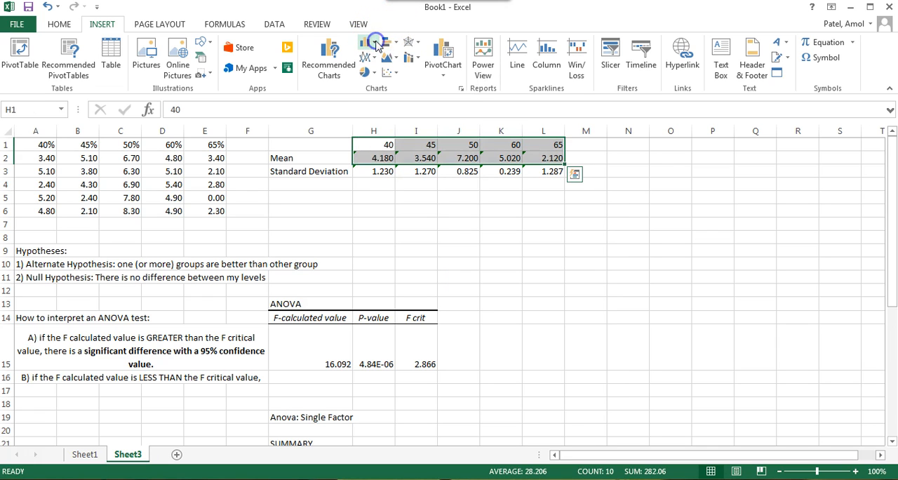
left_click(395, 73)
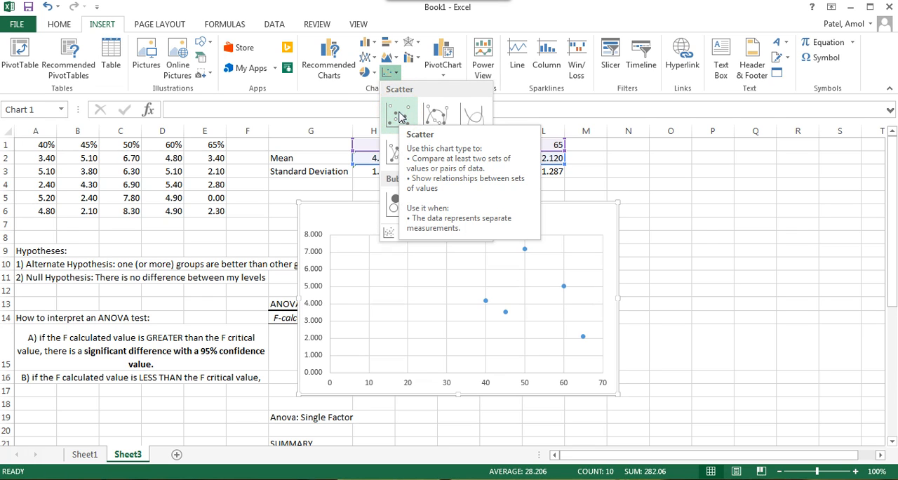
left_click(400, 116)
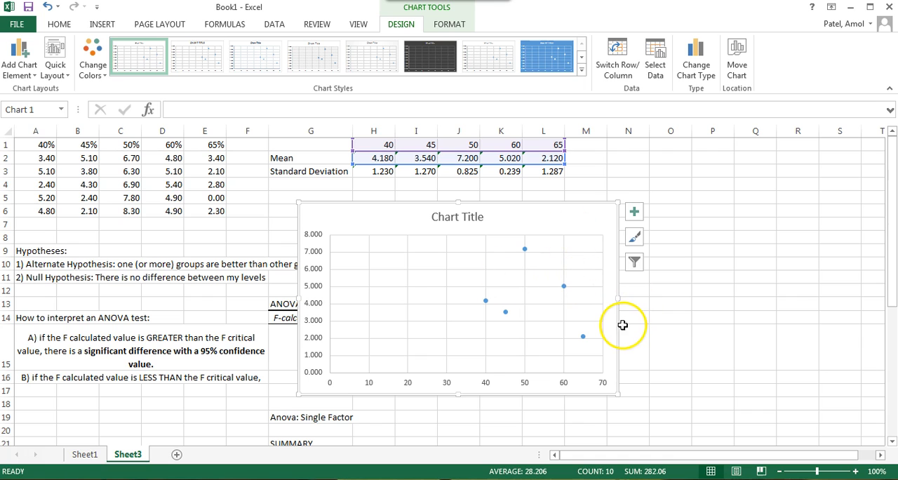
Step: Move the scatter chart clear of the ANOVA results table and add axis titles to it
left_click_drag(558, 219, 716, 209)
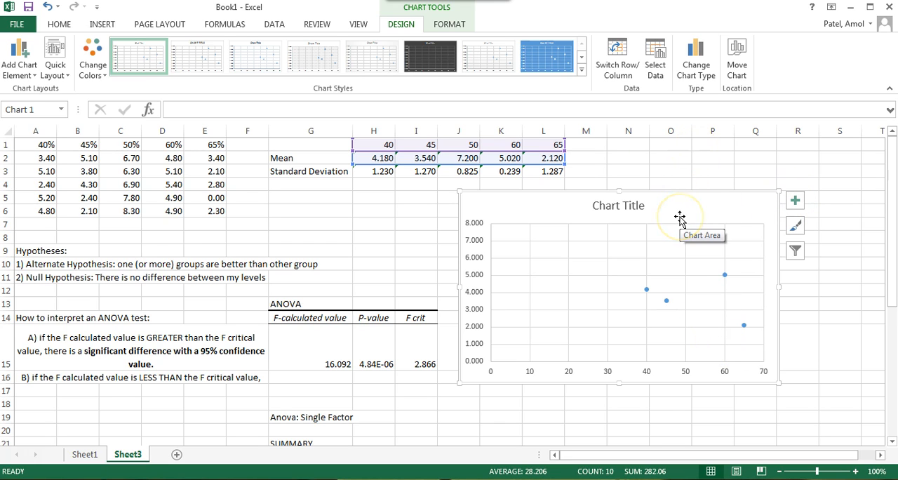
left_click(795, 201)
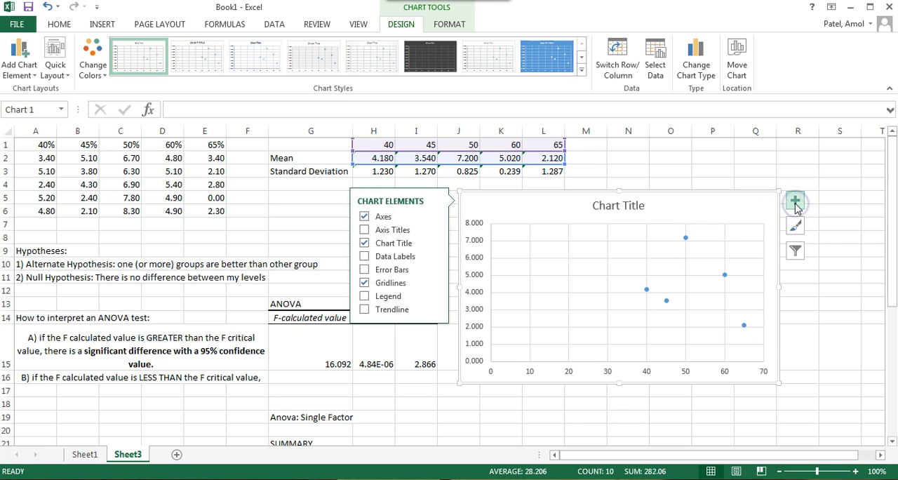
left_click(397, 234)
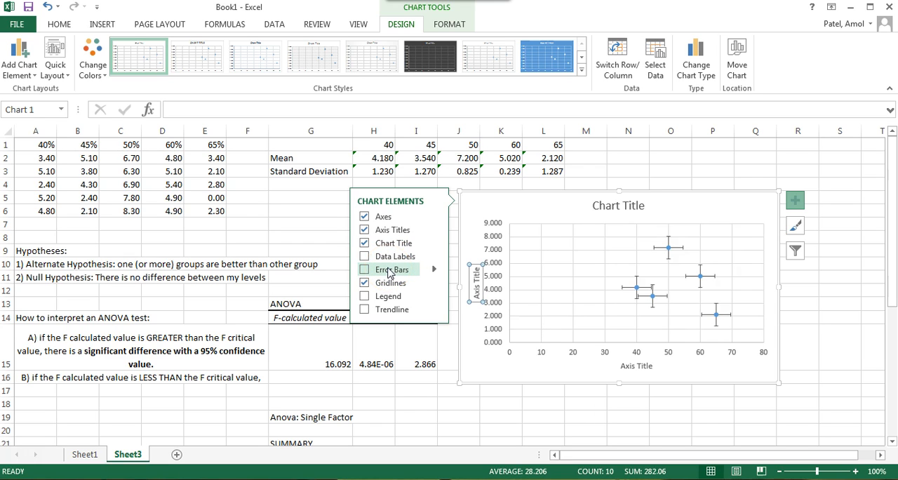
left_click(383, 297)
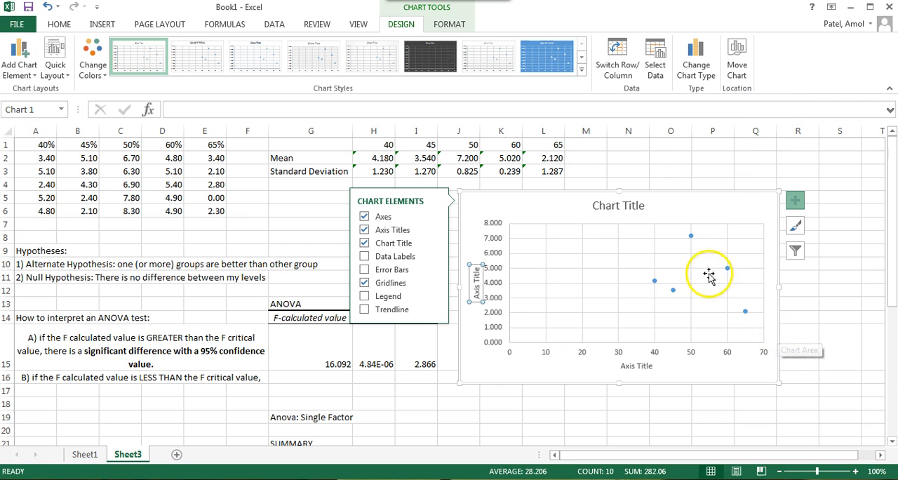
Step: Replace the scatter chart's horizontal axis title text with "Percentage of Light Exposure"
mouse_move(693, 239)
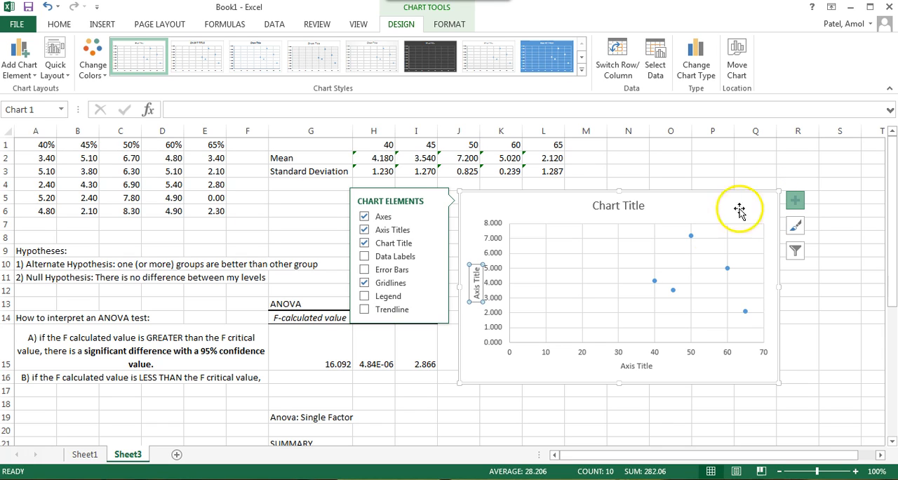
mouse_move(654, 284)
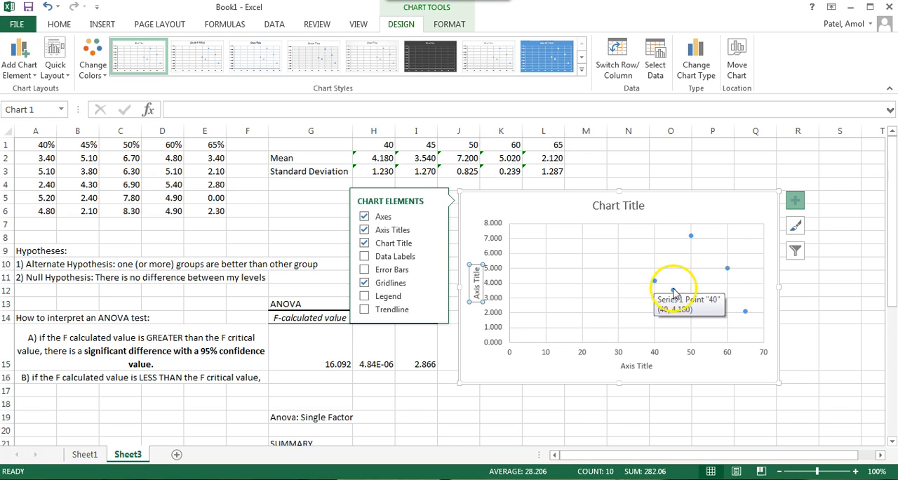
left_click(674, 290)
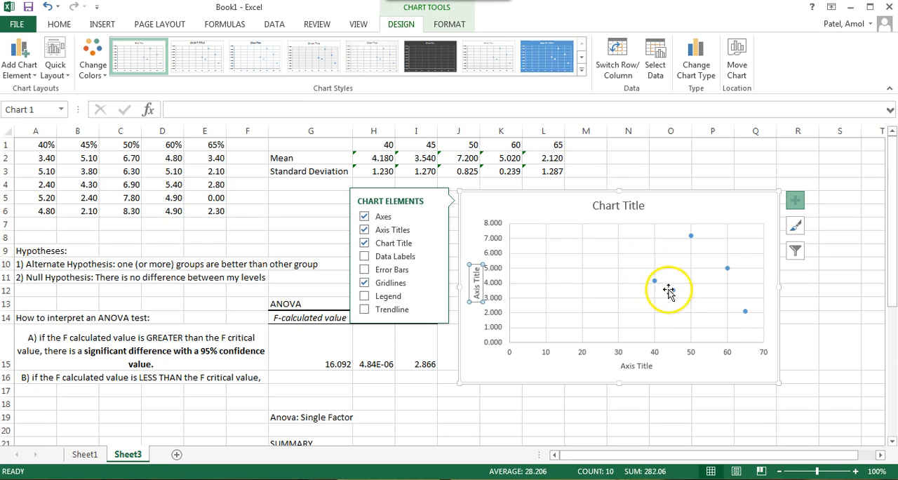
left_click(643, 368)
double_click(642, 368)
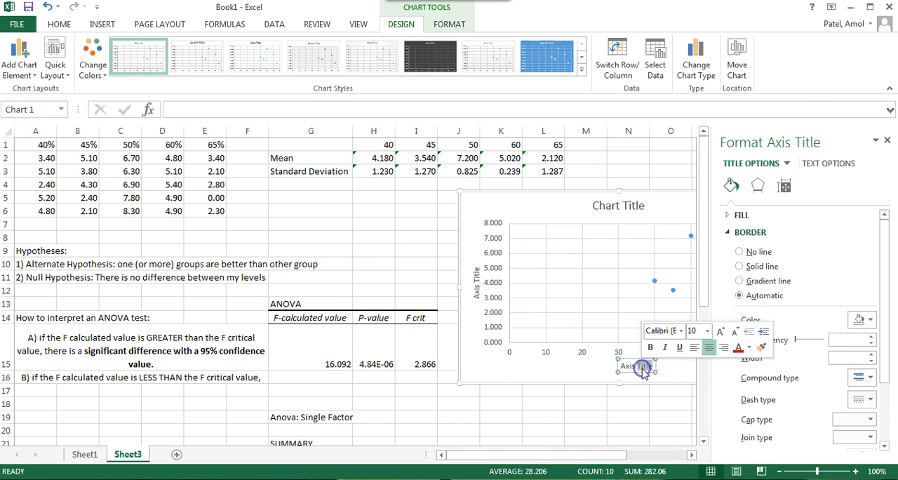
double_click(631, 368)
left_click(631, 370)
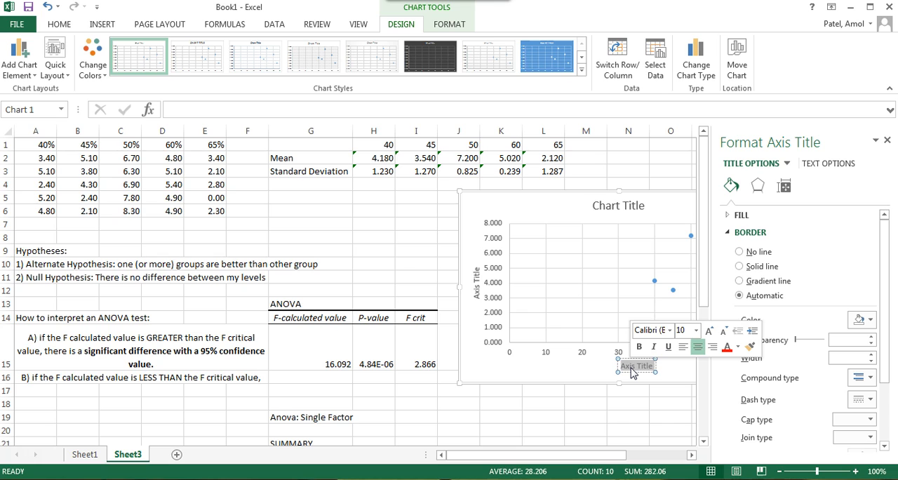
type("Percentage of Light")
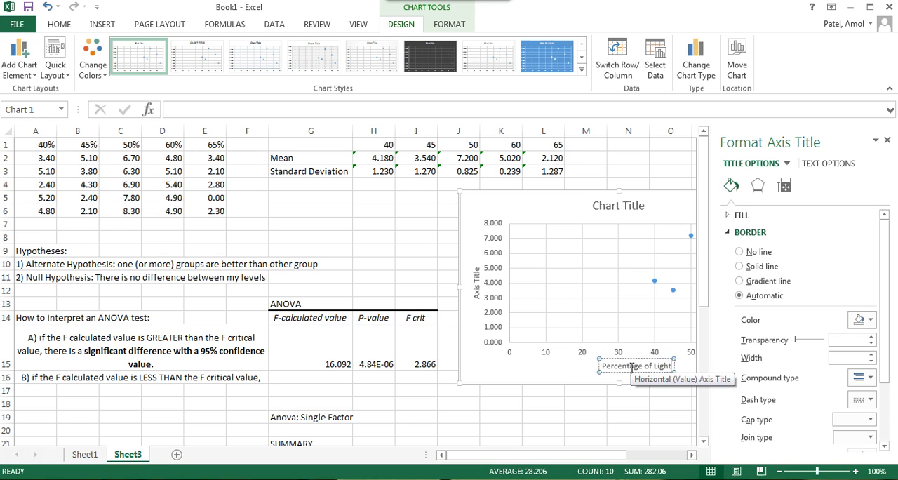
type(" Explo")
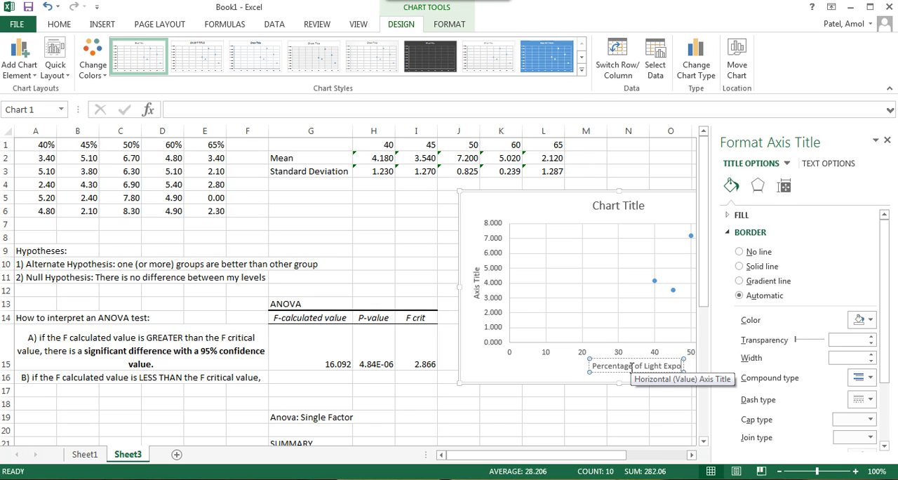
type("sure")
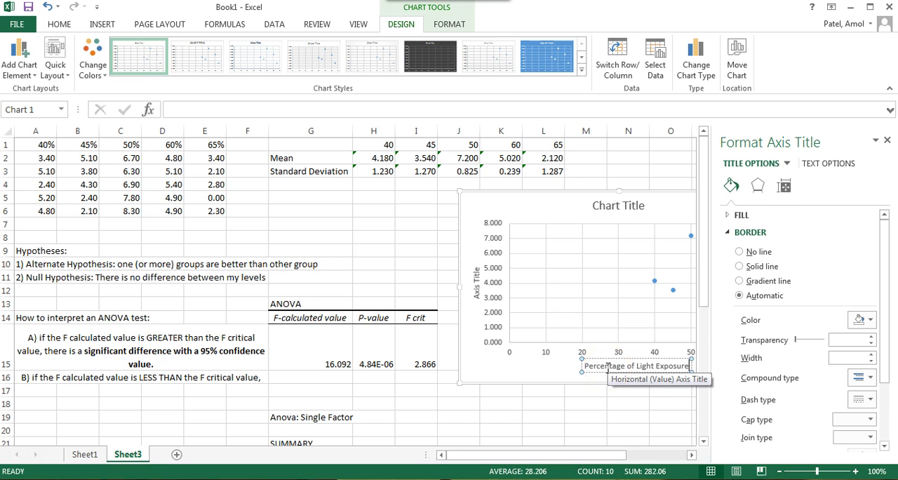
Step: Replace the scatter chart's vertical axis title text with "Hieht of Fescue Seed Growth (cm)"
left_click(478, 286)
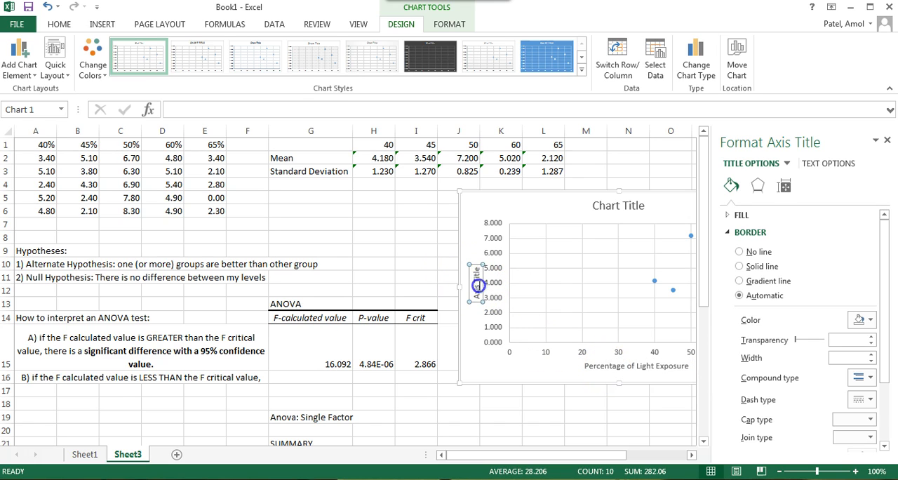
triple_click(477, 286)
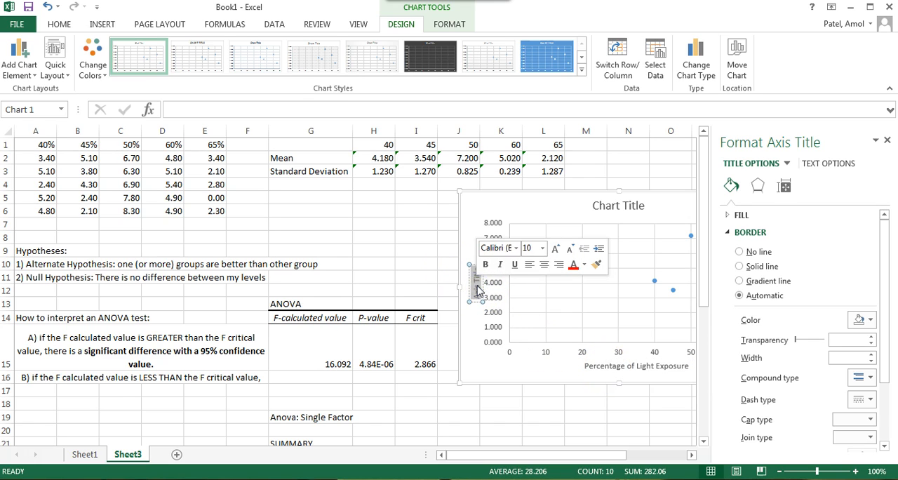
key("BackSpace")
type("Height of")
type(" Fescue")
type(" Seed Growth")
type(" (cm)")
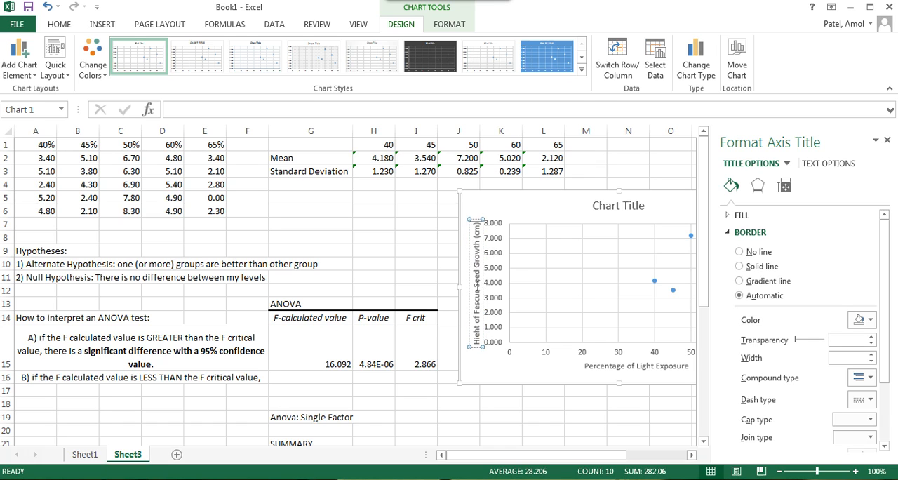
left_click(516, 379)
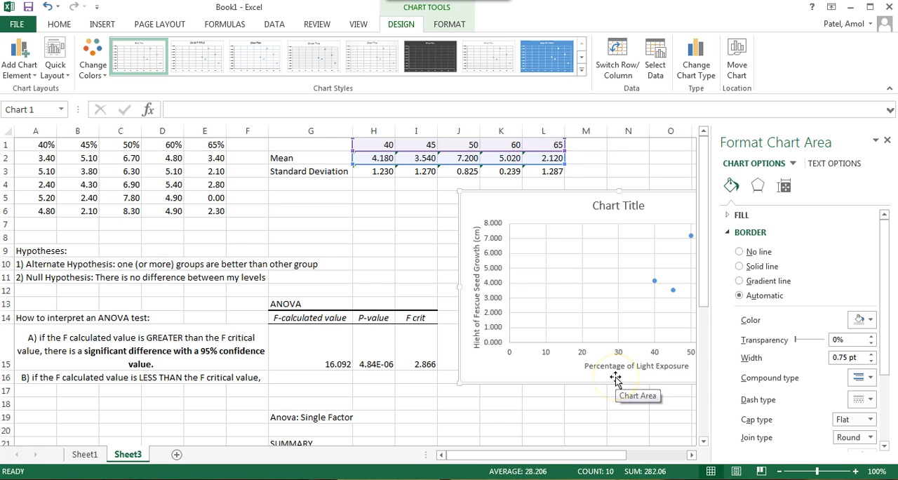
Step: Format the light levels in H1:L1 as Number with one decimal place
left_click(617, 352)
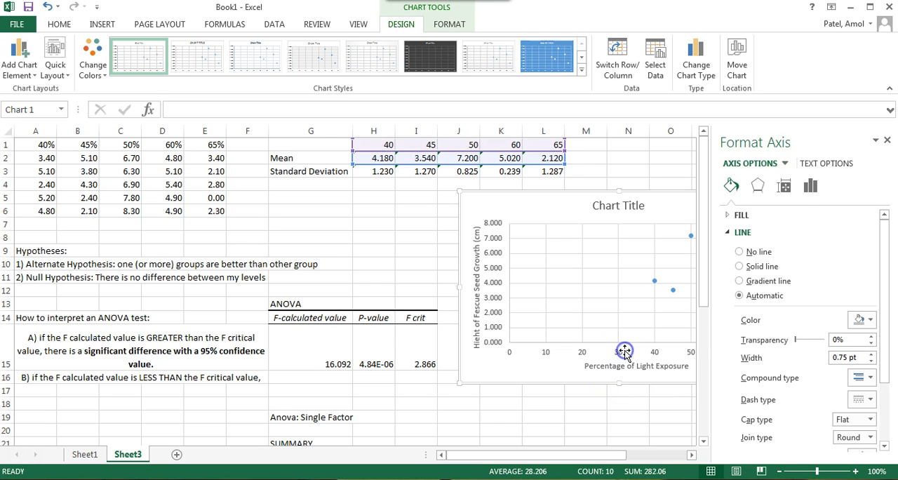
left_click(625, 352)
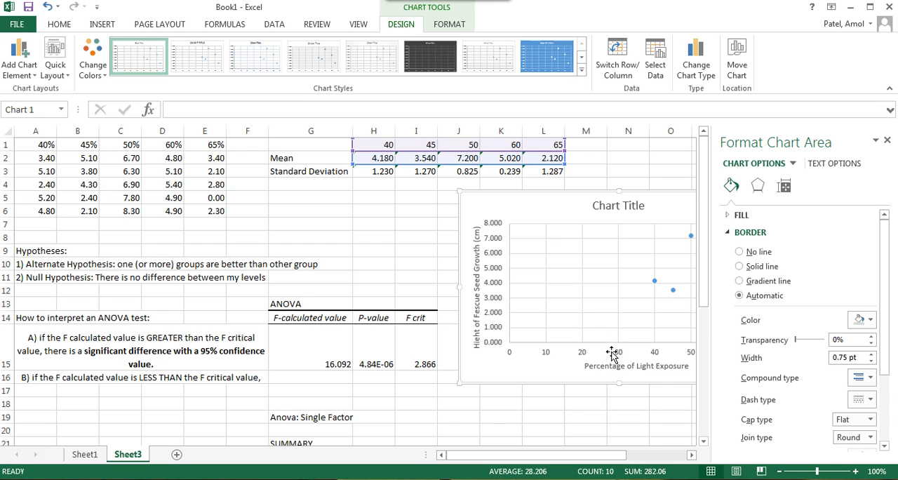
left_click_drag(379, 144, 538, 144)
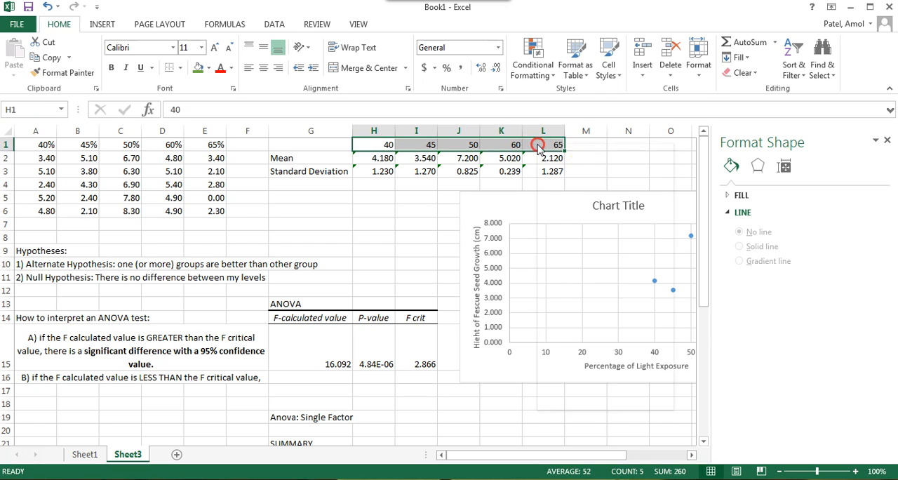
right_click(538, 145)
left_click(523, 148)
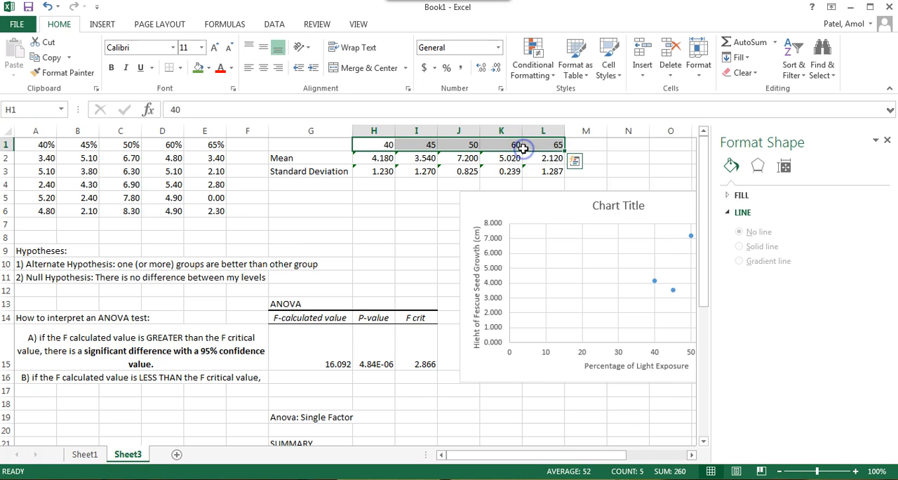
right_click(523, 148)
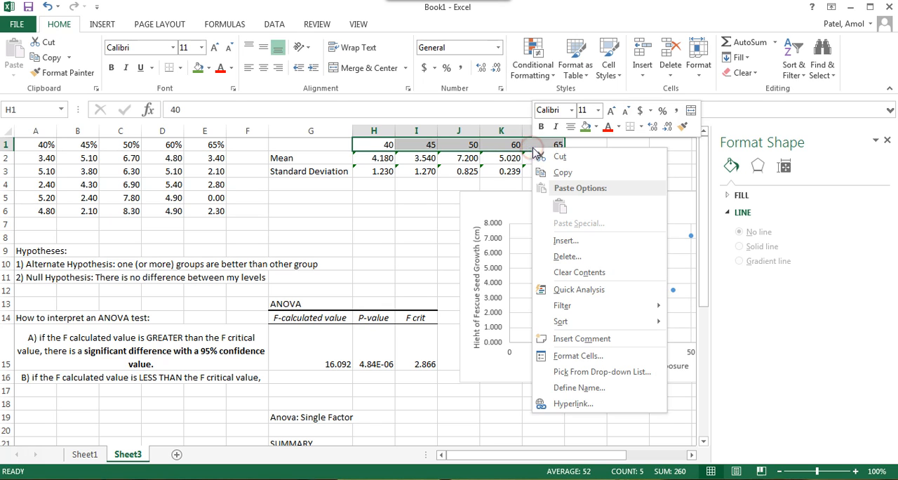
left_click(578, 356)
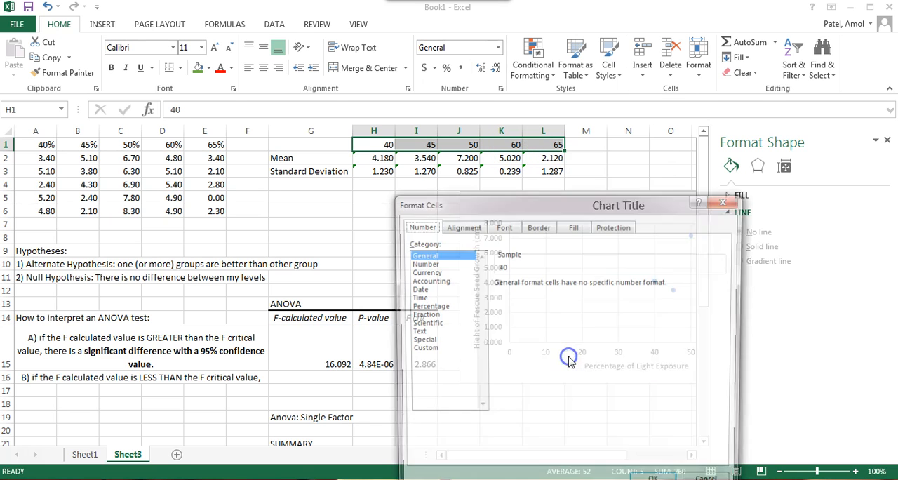
left_click(452, 263)
left_click(581, 286)
key("Return")
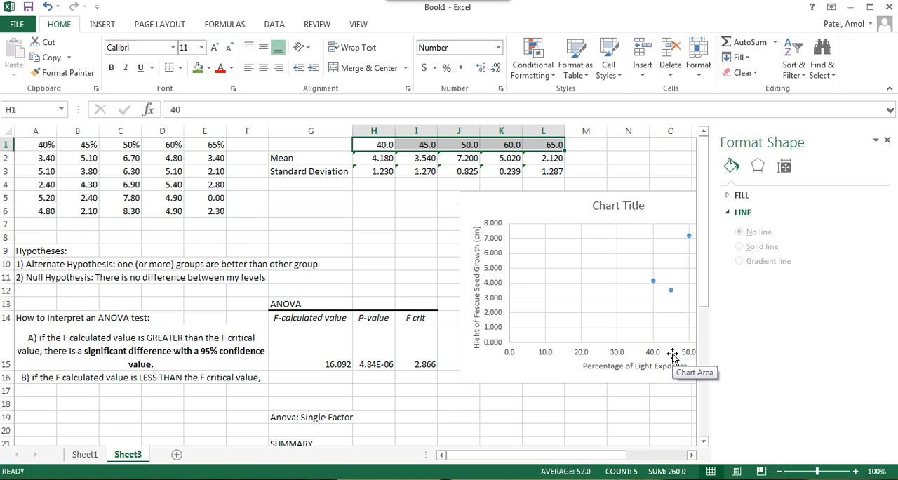
left_click(496, 284)
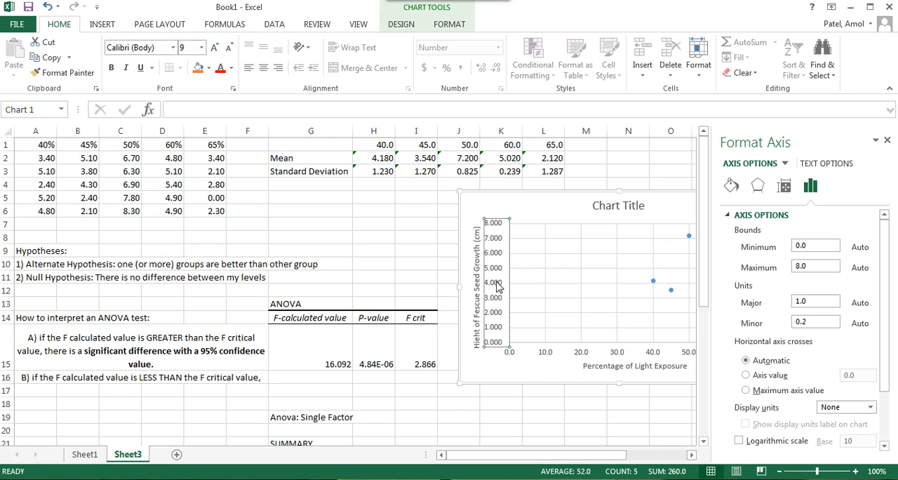
right_click(497, 287)
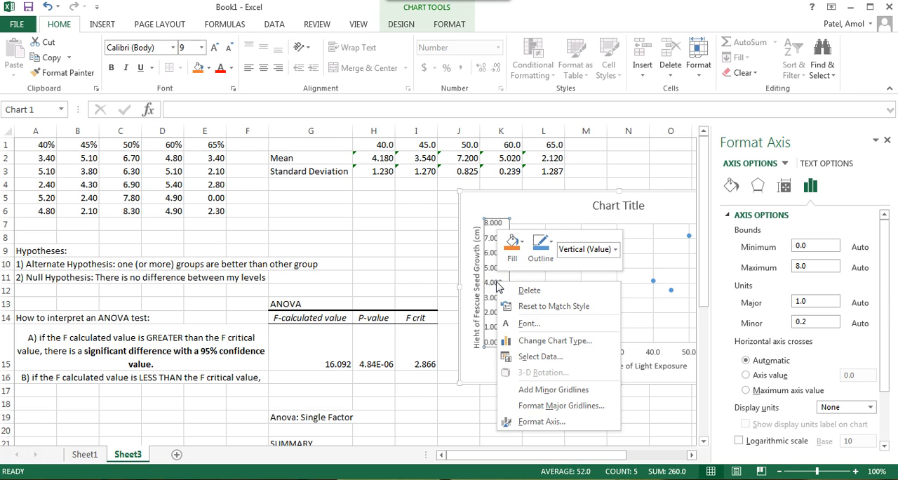
left_click(547, 420)
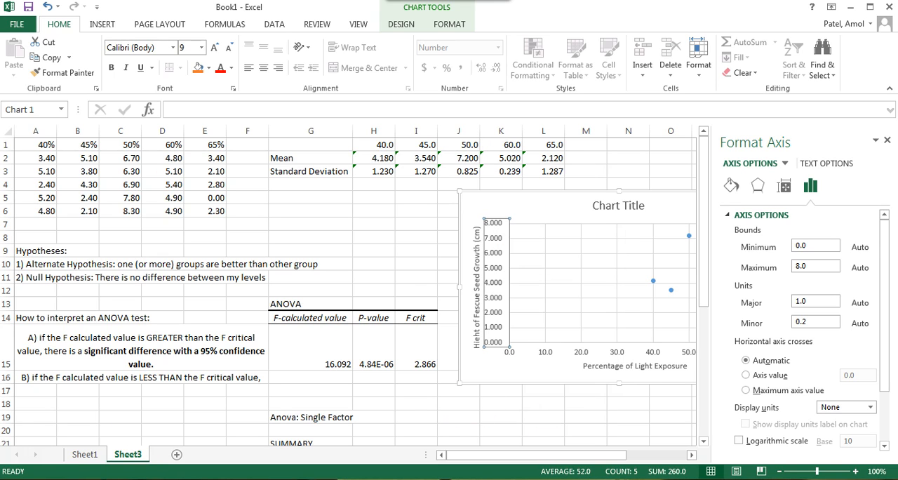
left_click(524, 363)
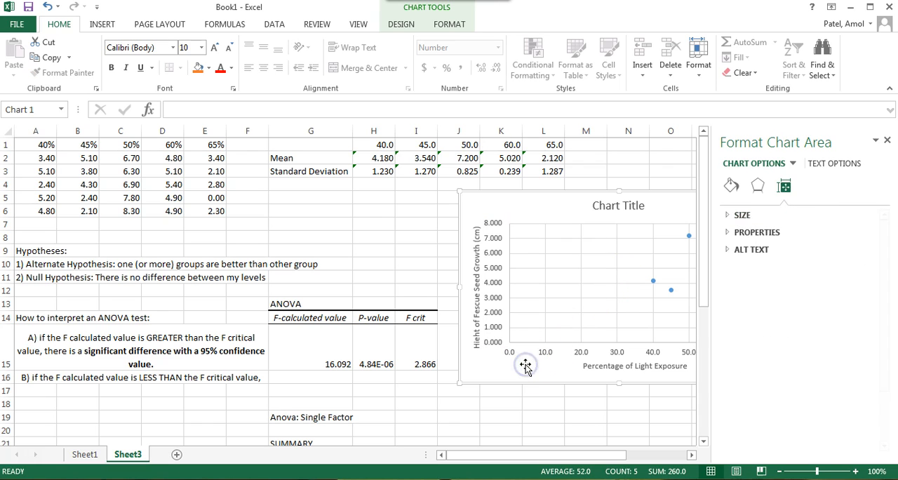
Step: Set the minimum bound of the scatter chart's horizontal axis to 35
left_click(588, 353)
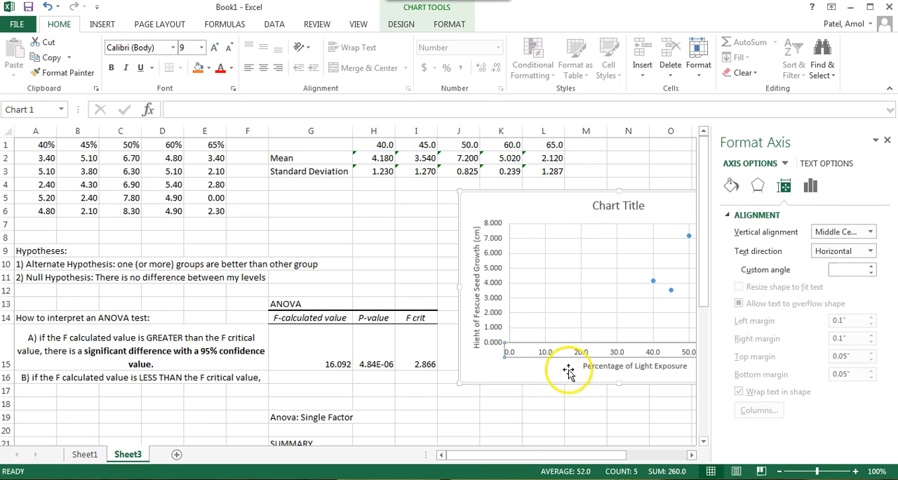
left_click_drag(526, 455, 624, 454)
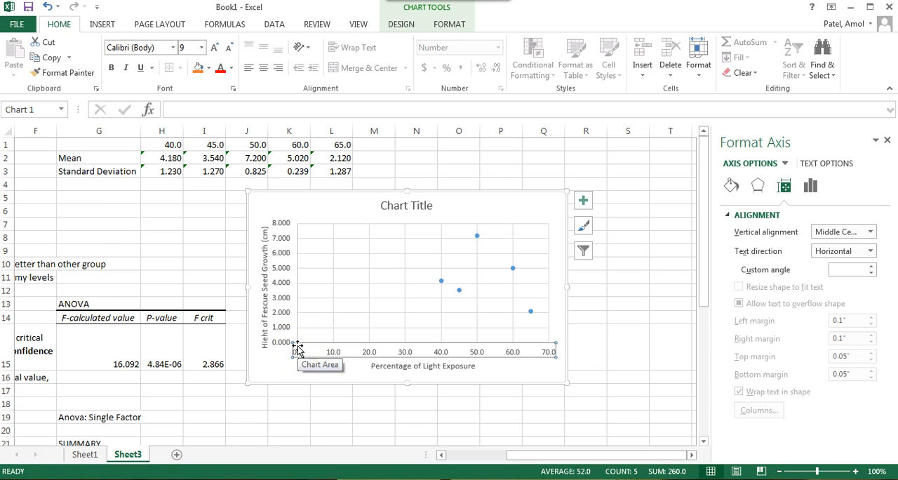
left_click(366, 353)
left_click(357, 366)
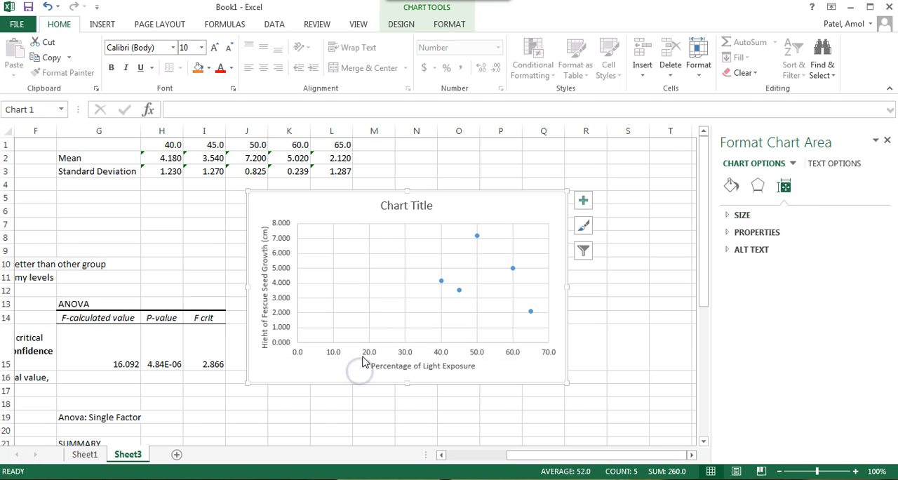
left_click(359, 356)
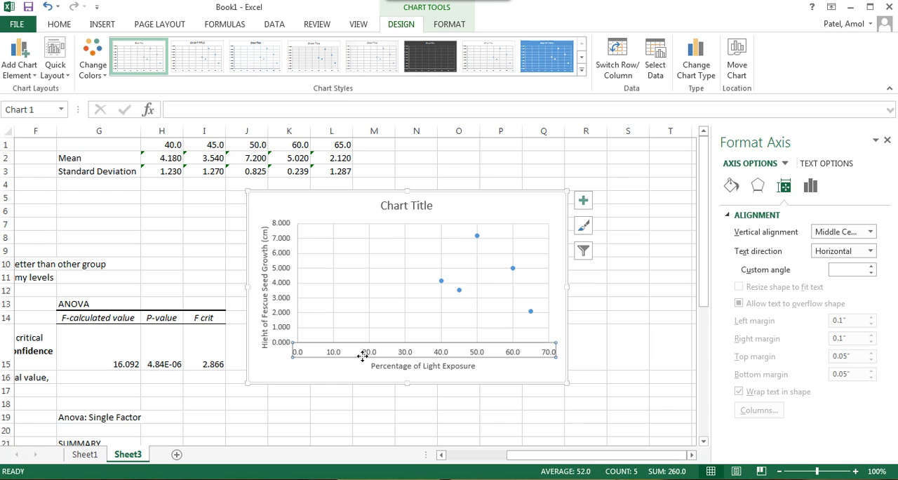
left_click(811, 188)
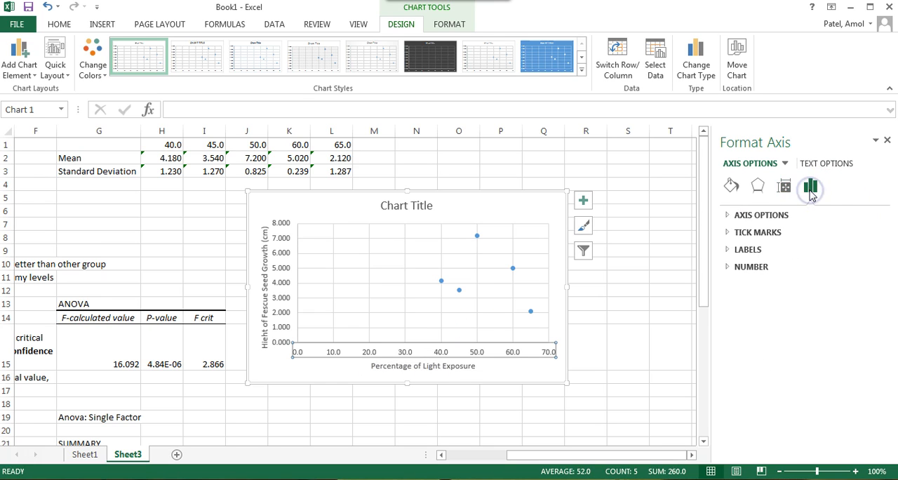
left_click(789, 189)
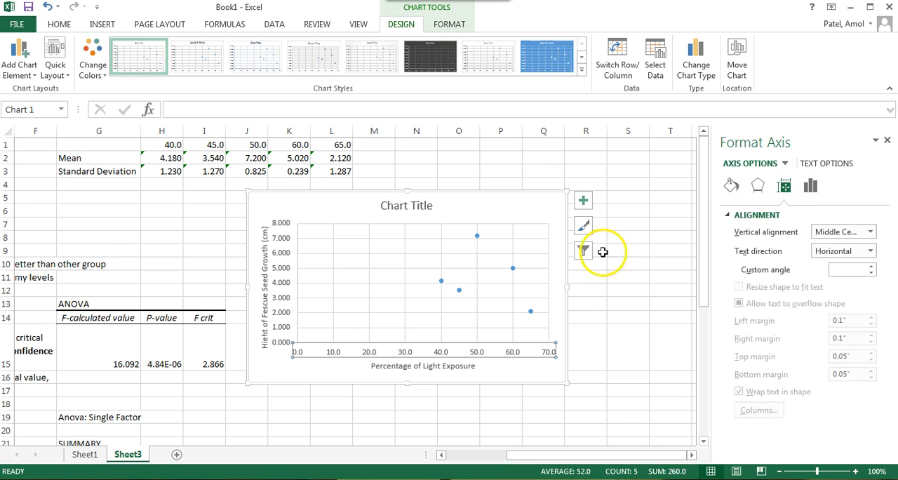
left_click(756, 190)
left_click(731, 188)
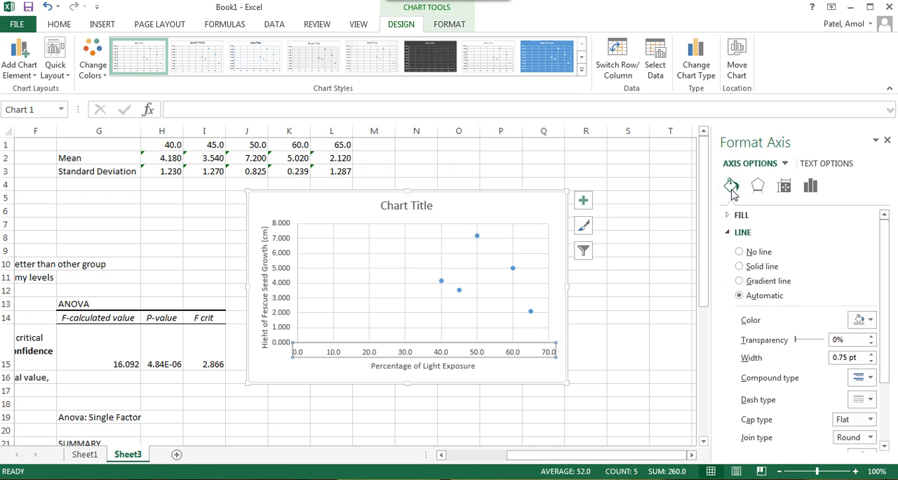
left_click(785, 186)
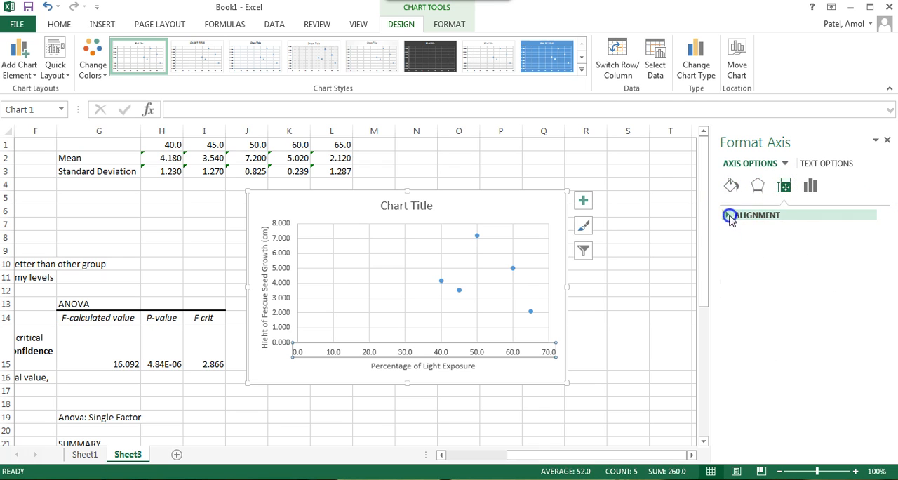
left_click(811, 188)
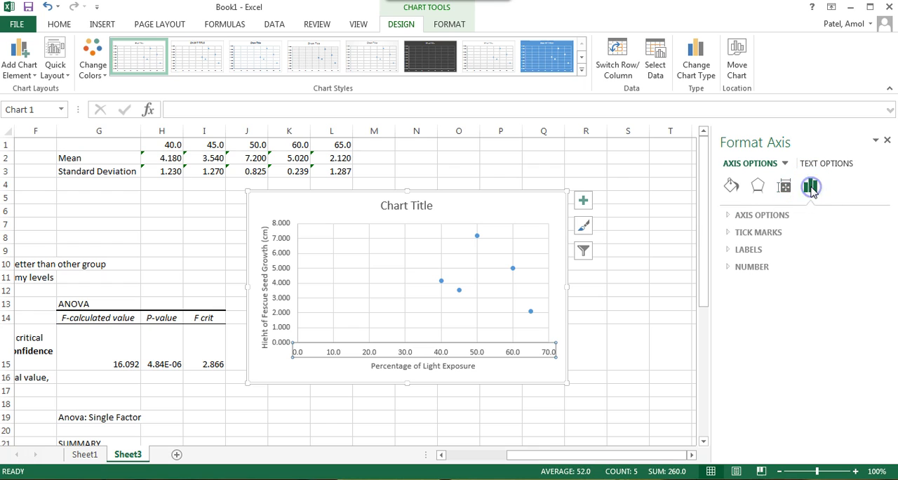
left_click(728, 215)
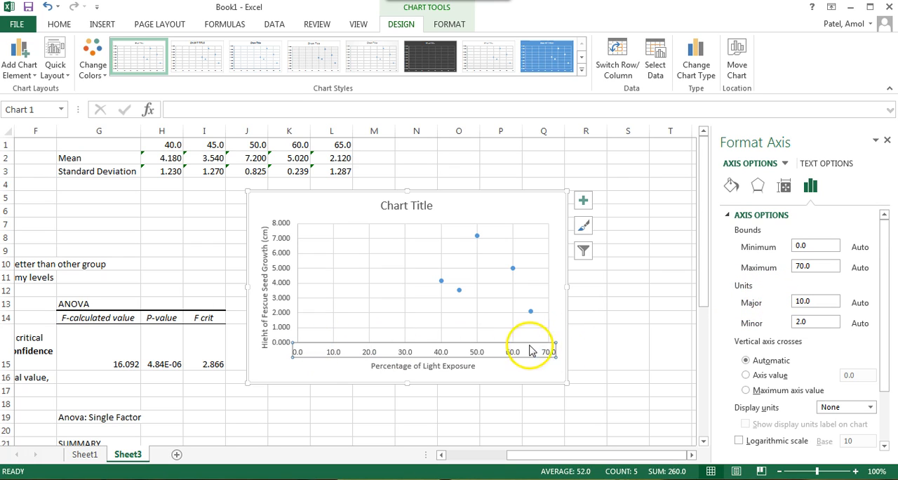
left_click(809, 249)
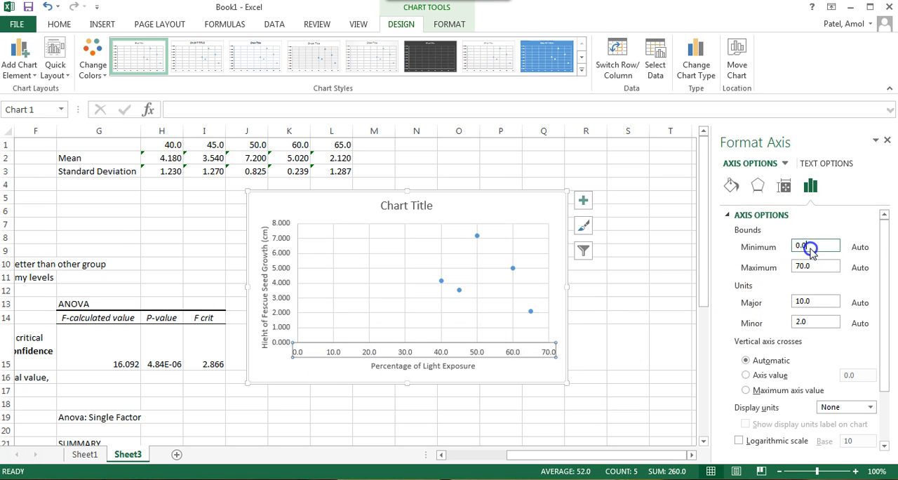
left_click_drag(805, 250, 791, 251)
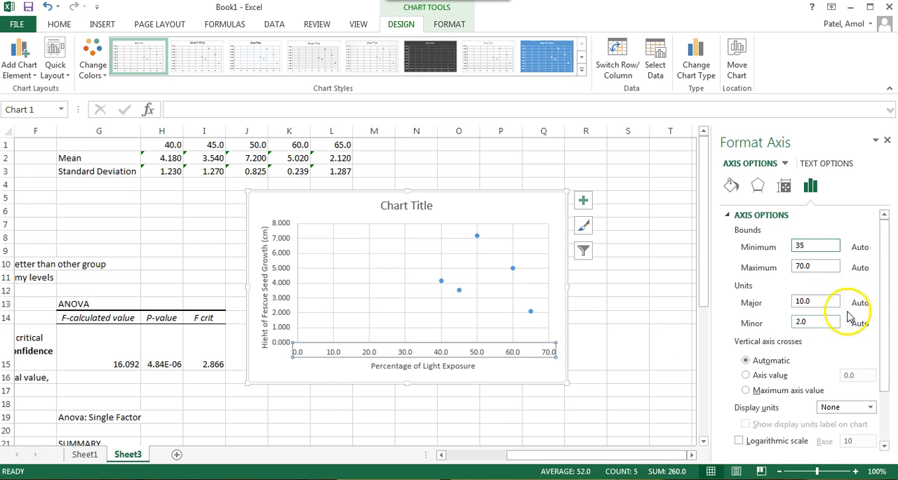
left_click_drag(884, 290, 880, 383)
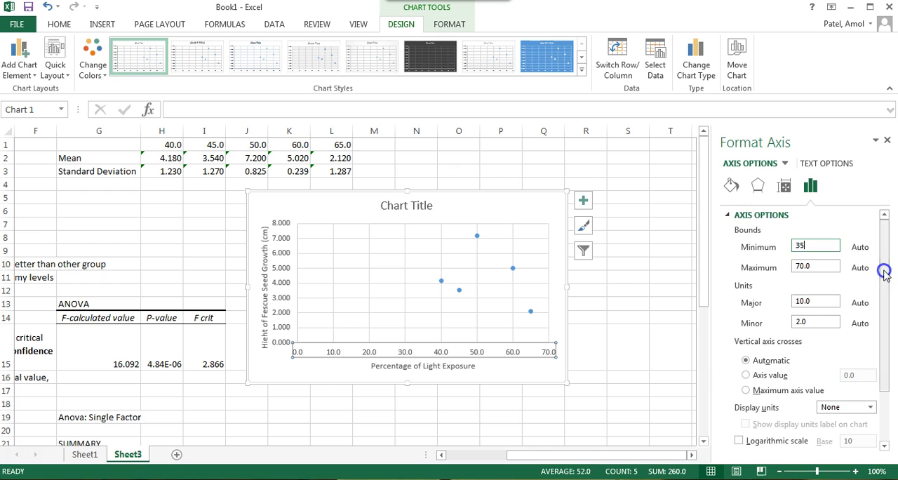
left_click(821, 261)
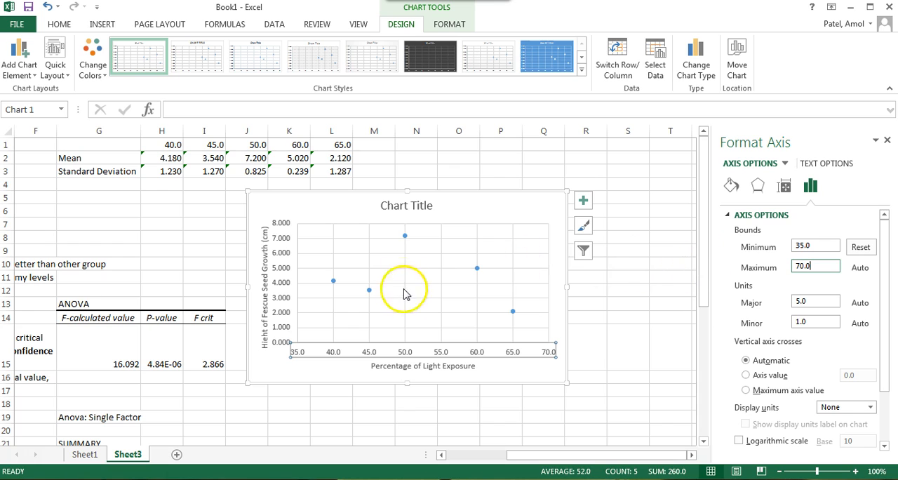
Step: Replace the chart title with "The Effect of the Percentage of Light Exposure on the Height of Fescue Seeds (cm) (uncertainty)", italicizing the last word
left_click(407, 205)
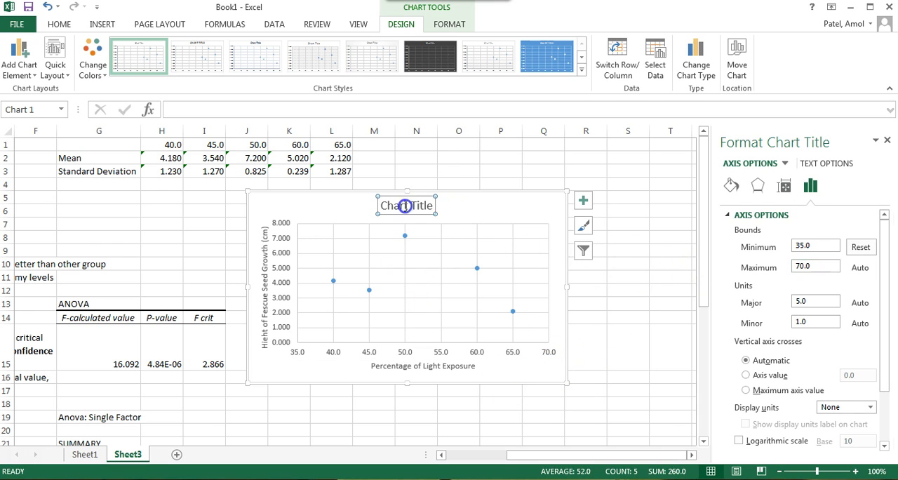
double_click(406, 206)
triple_click(406, 205)
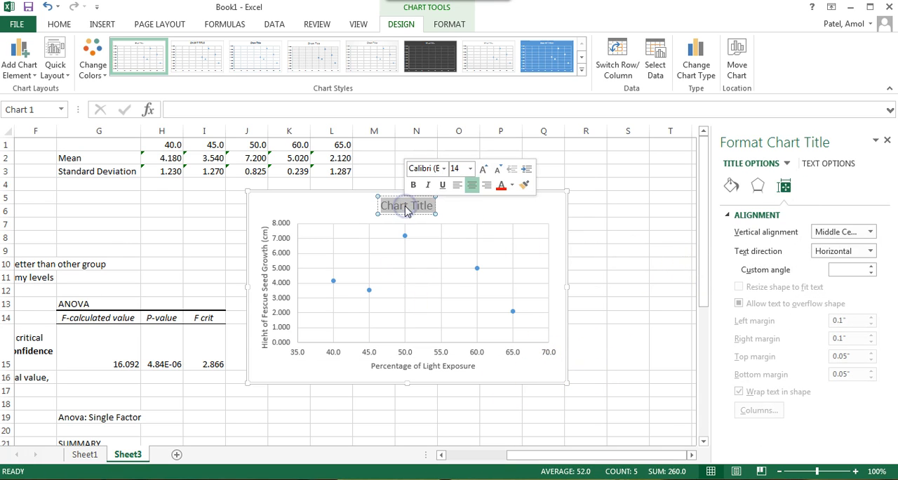
type("The Effect of")
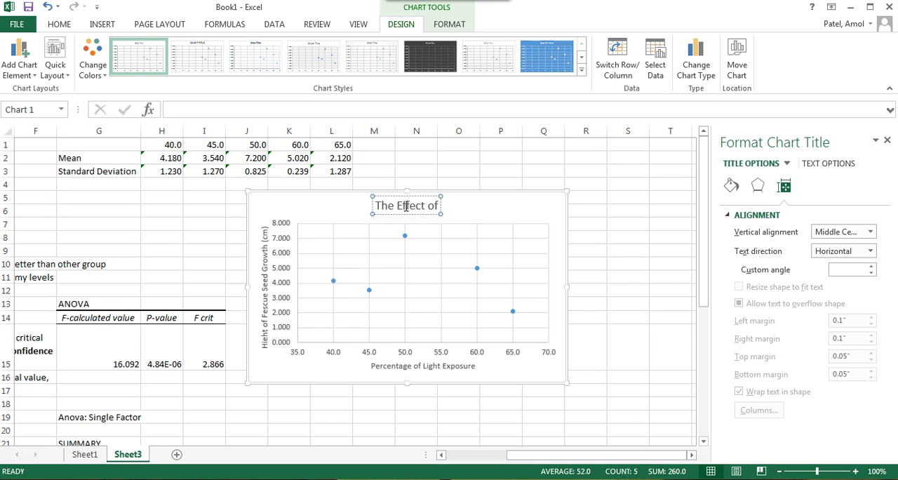
type(" the")
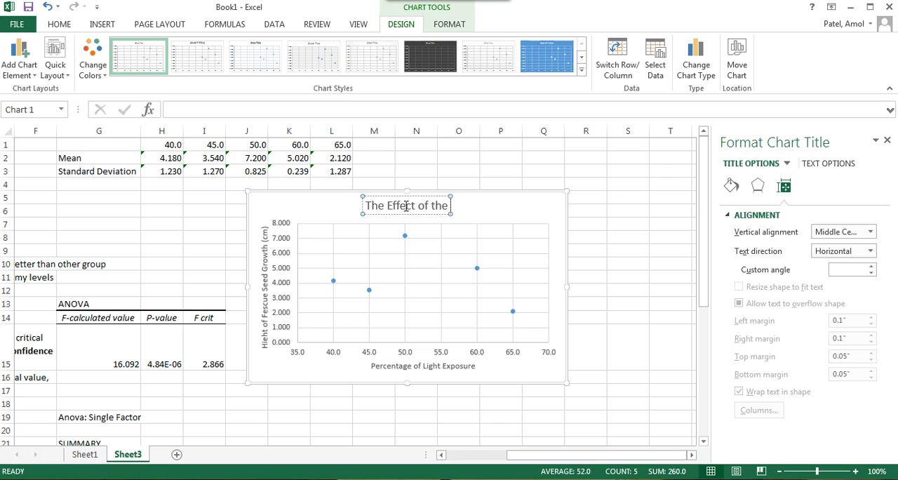
type(" Percentage of Ligh")
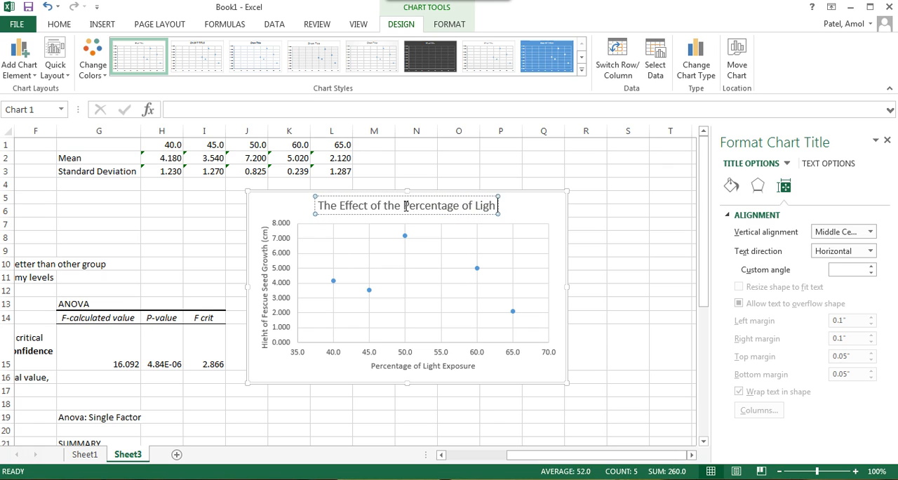
type("t Exposur")
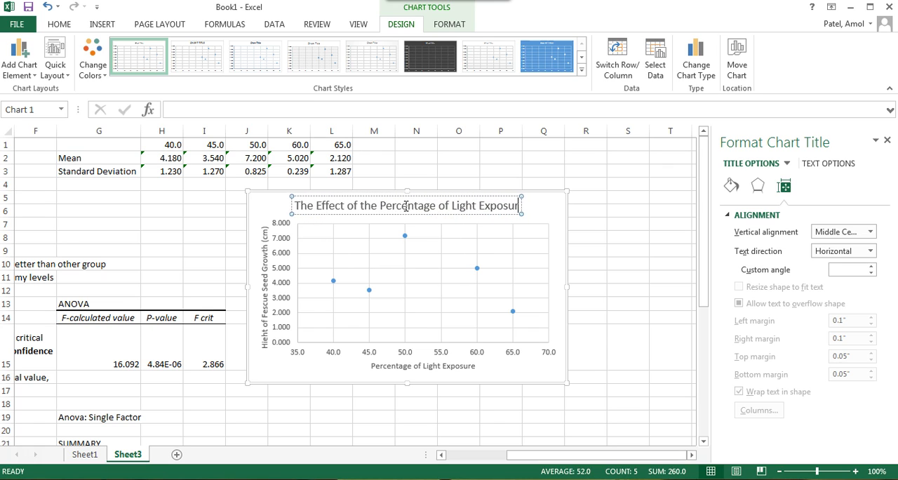
type("e on")
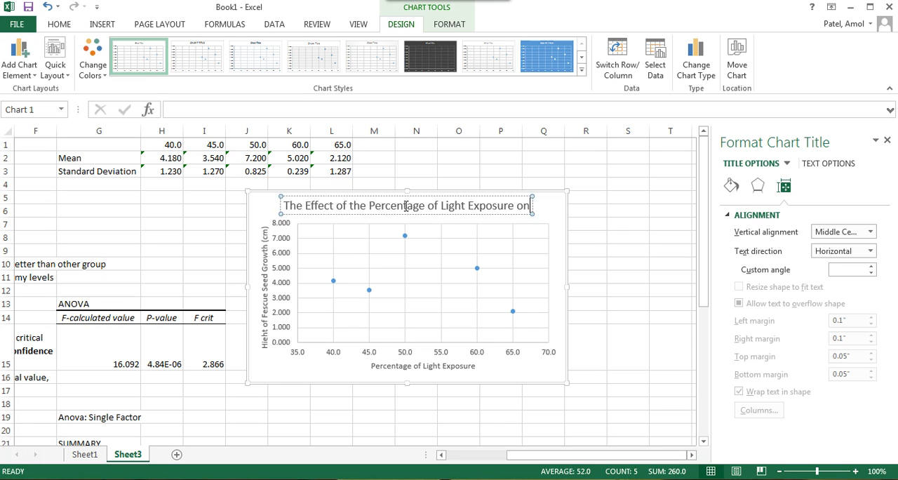
type(" the ")
type("Height of Fescr")
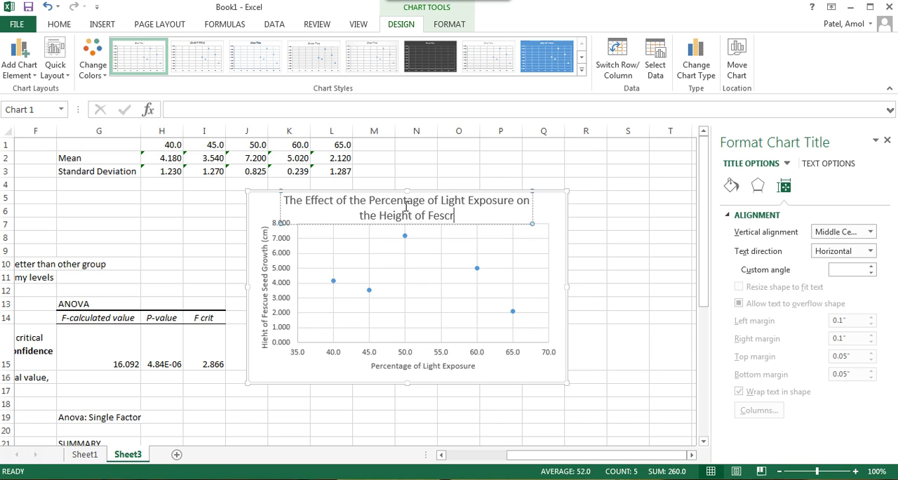
key("BackSpace")
type("ue Seed")
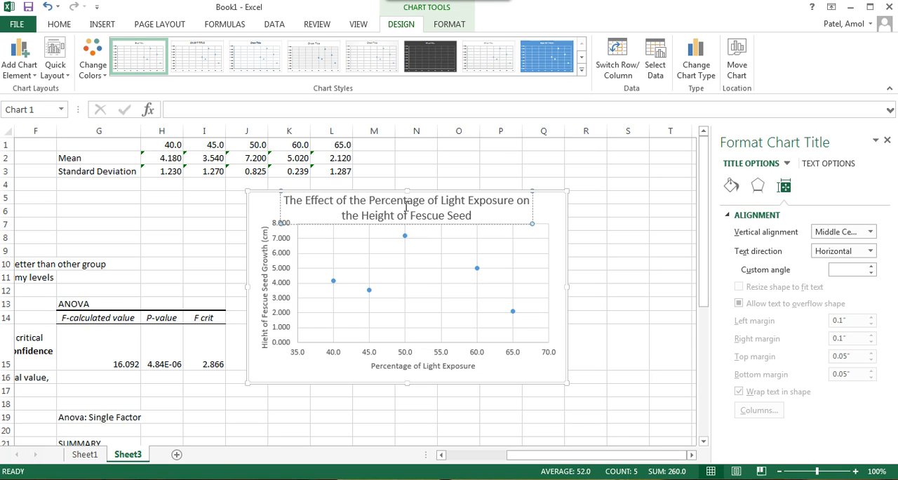
type("s (cm)")
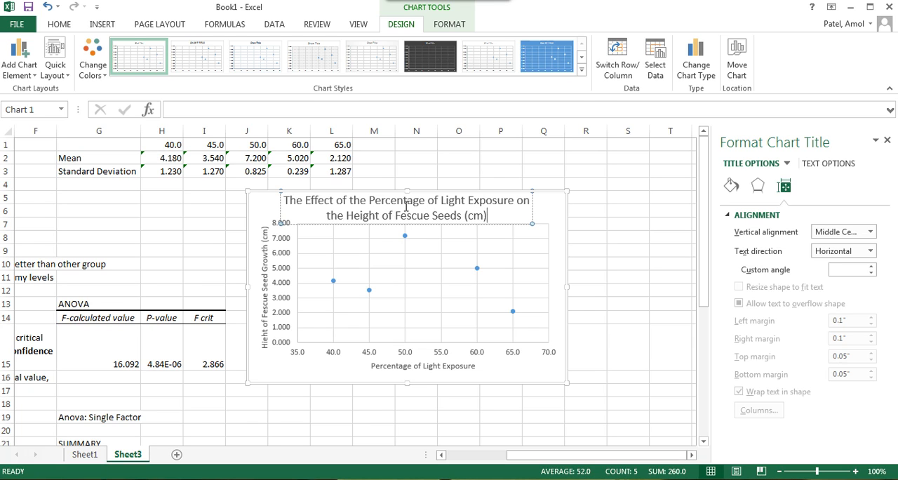
type(" (")
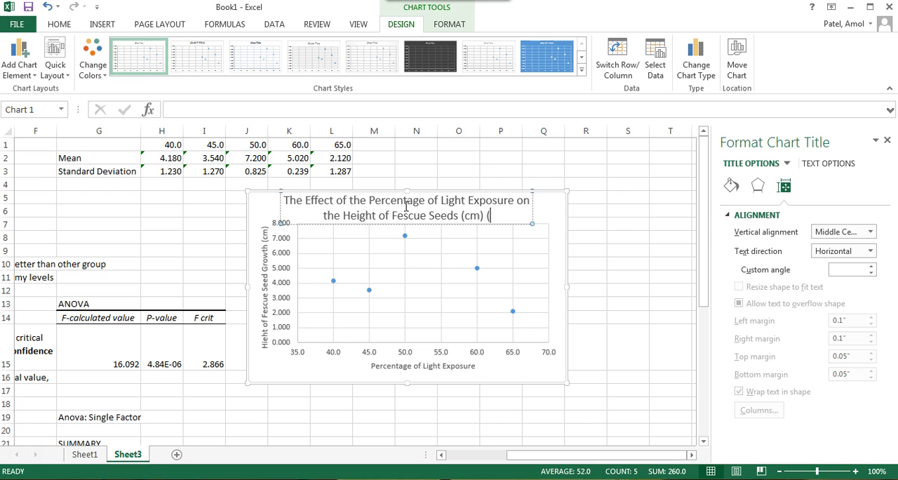
type("uncertainty)")
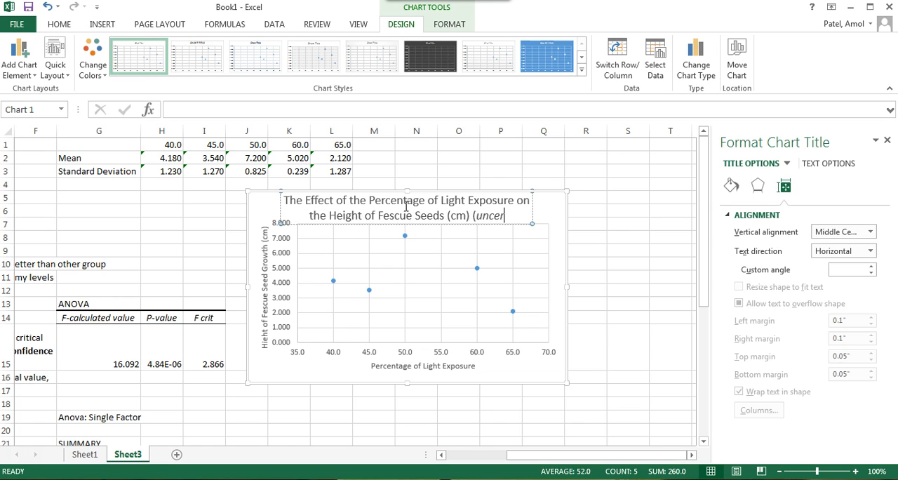
Step: Insert "+/-" before "uncertainty" inside the parentheses of the chart title
left_click(464, 219)
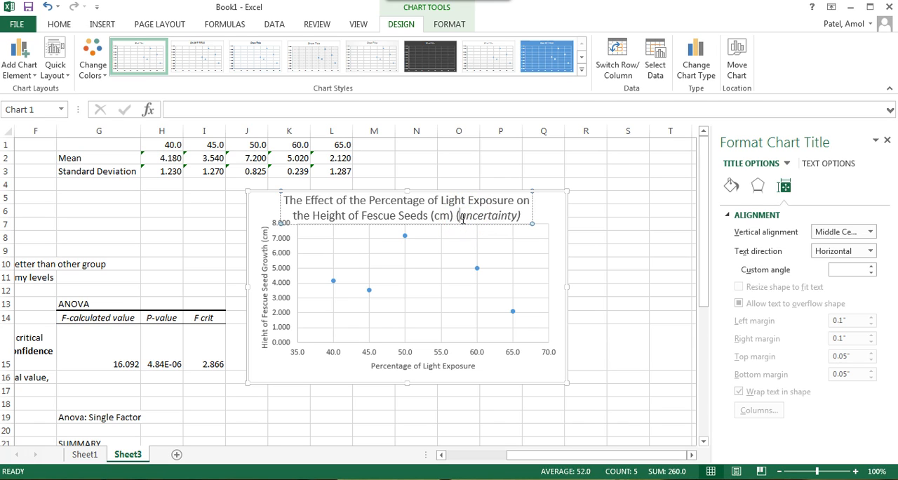
type("+")
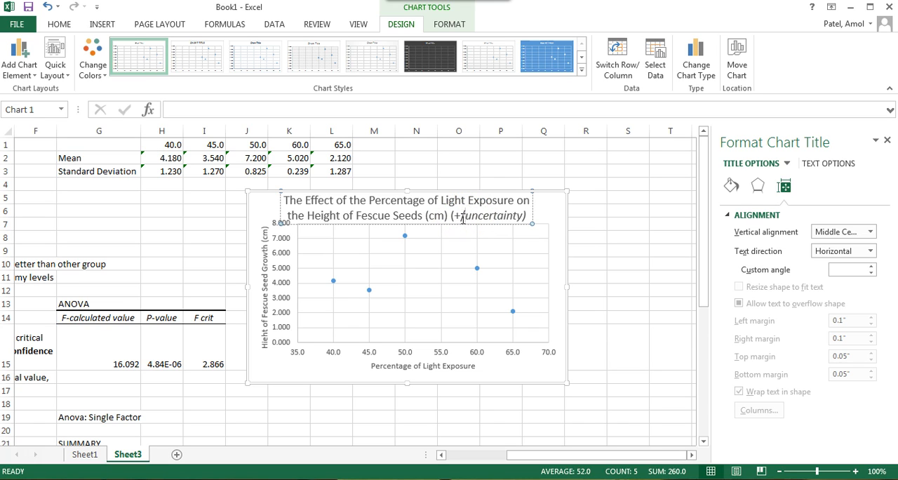
type("/-")
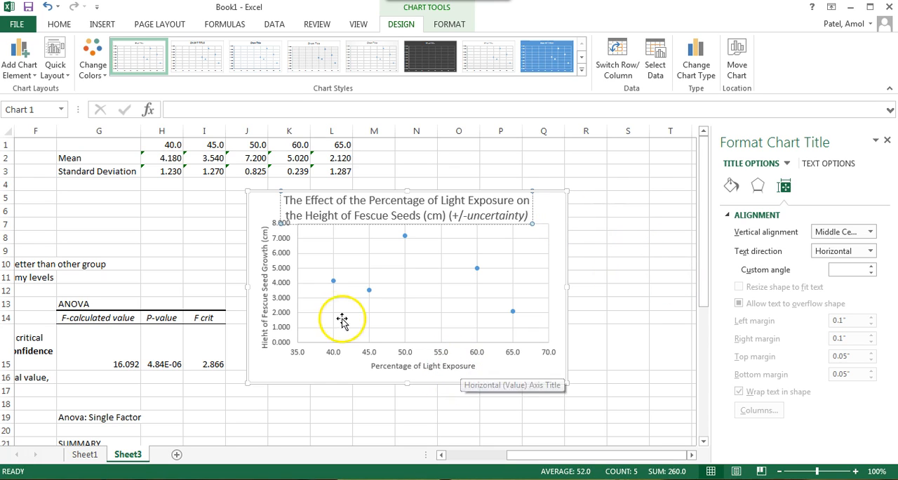
left_click(262, 242)
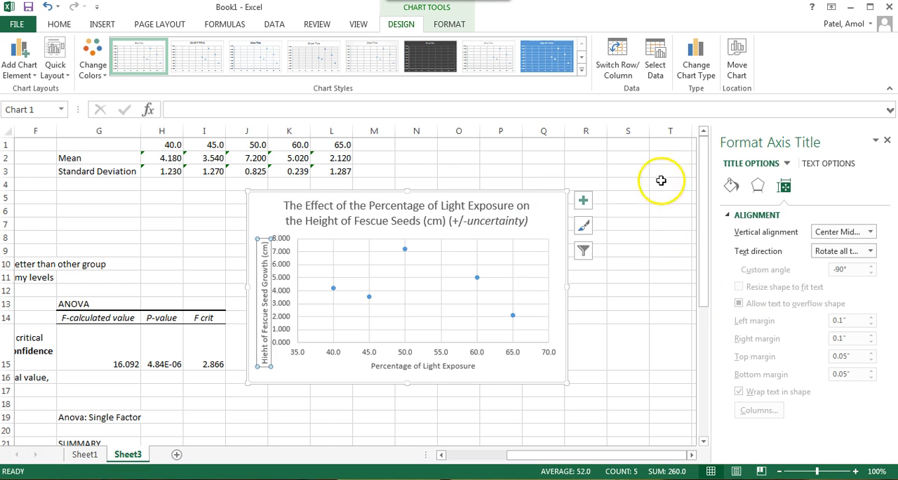
Step: Add error bars to the scatter chart and open their detailed formatting options
left_click(523, 290)
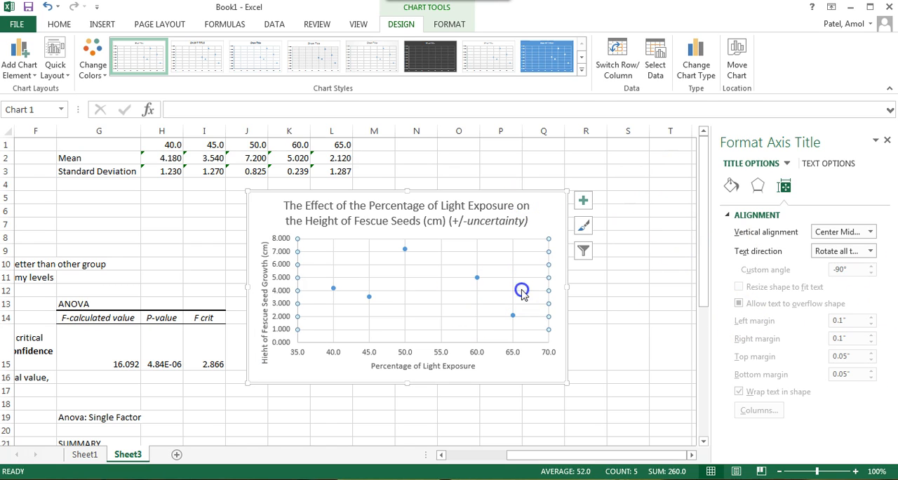
left_click(553, 232)
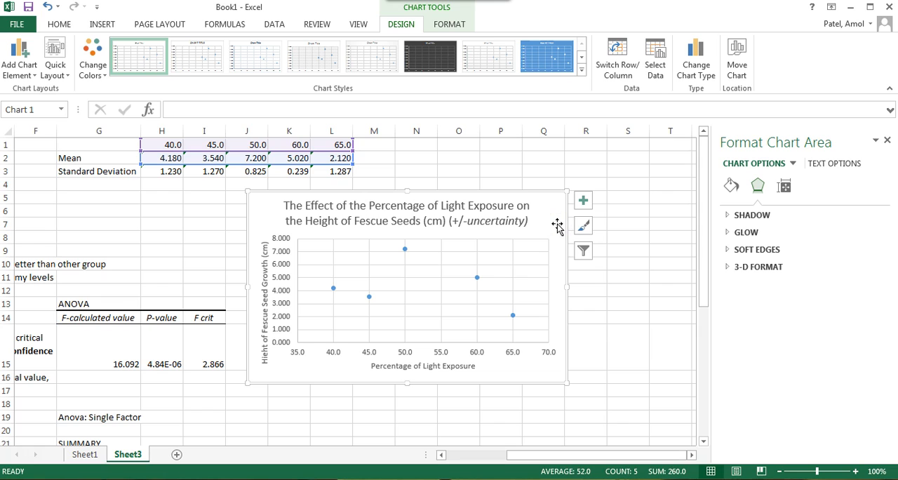
left_click(590, 206)
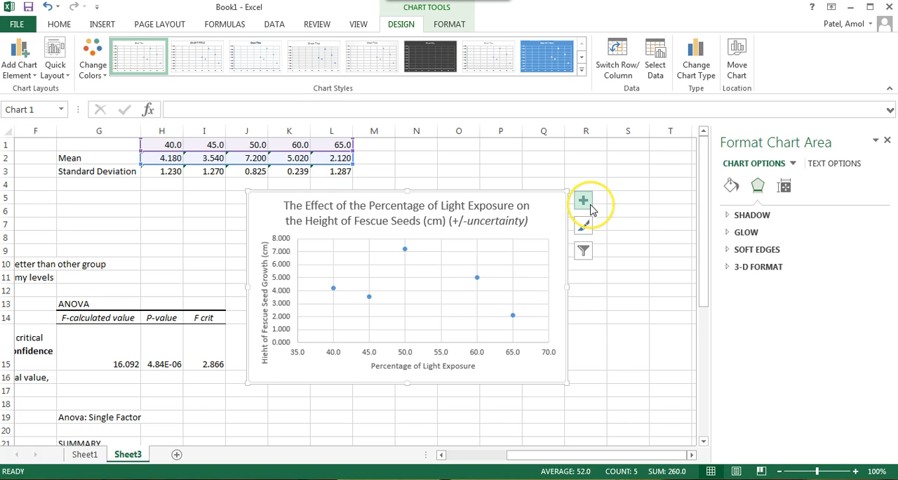
left_click(592, 208)
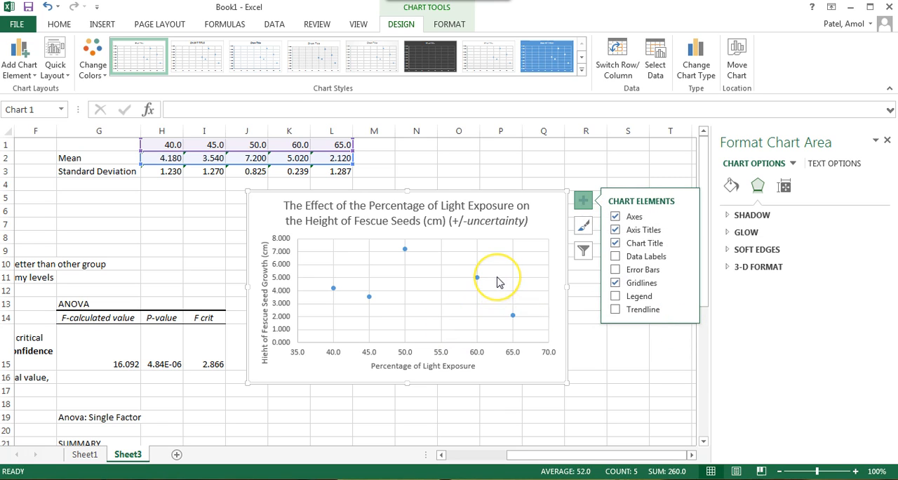
left_click(515, 256)
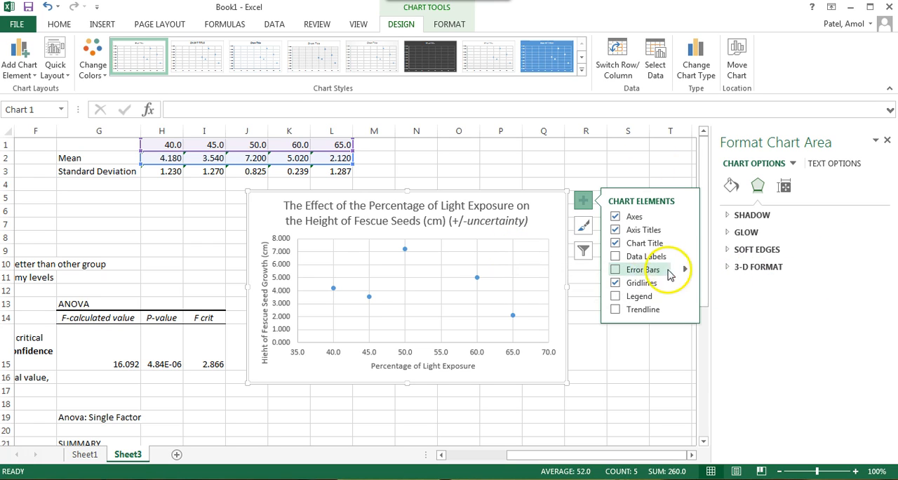
left_click(649, 274)
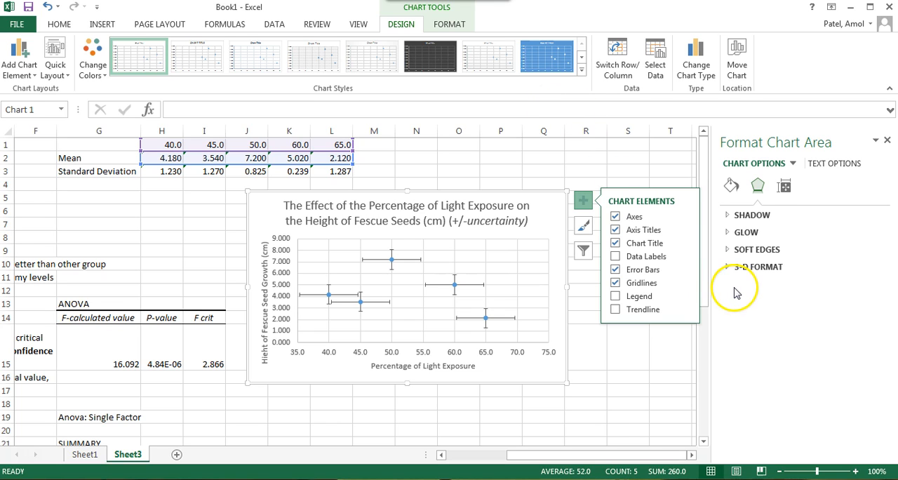
left_click(686, 271)
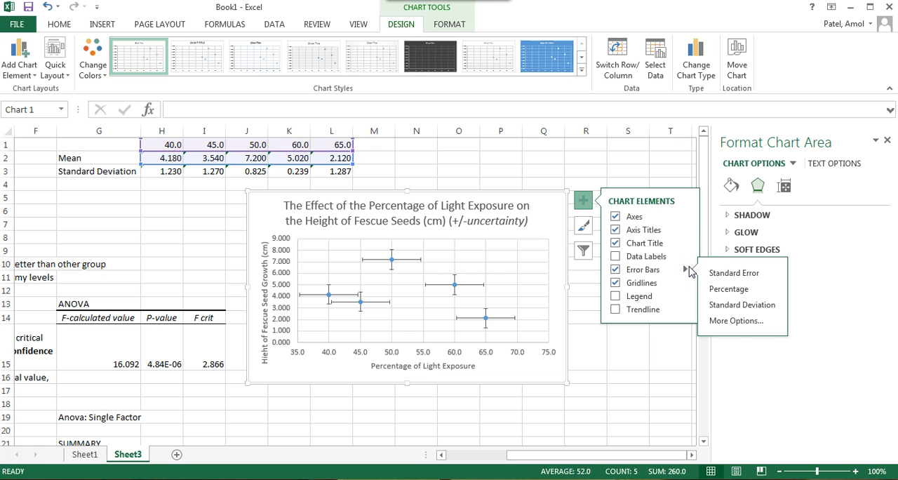
left_click(732, 308)
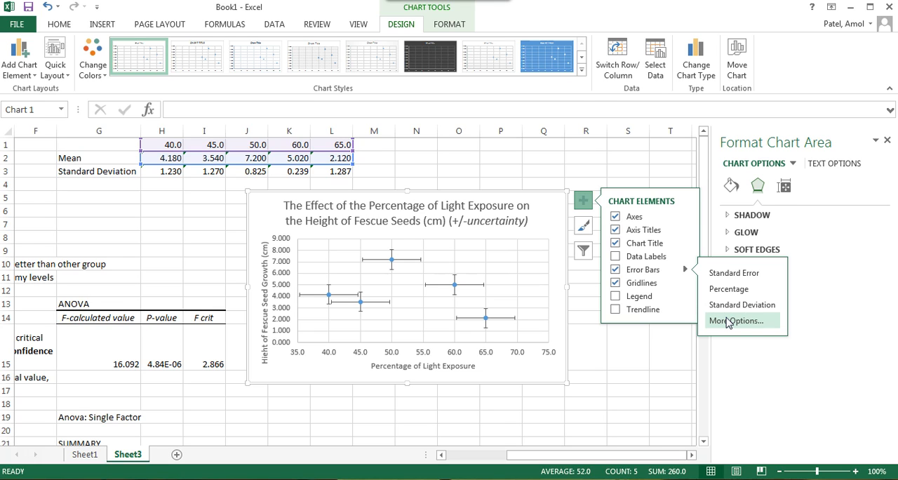
left_click(730, 321)
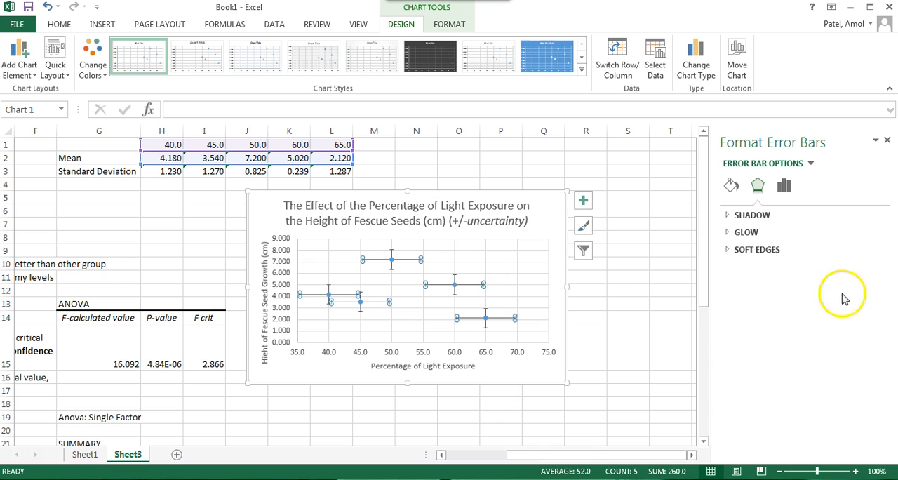
Step: Set the error amount of the horizontal error bars to a fixed value of 0
left_click(782, 185)
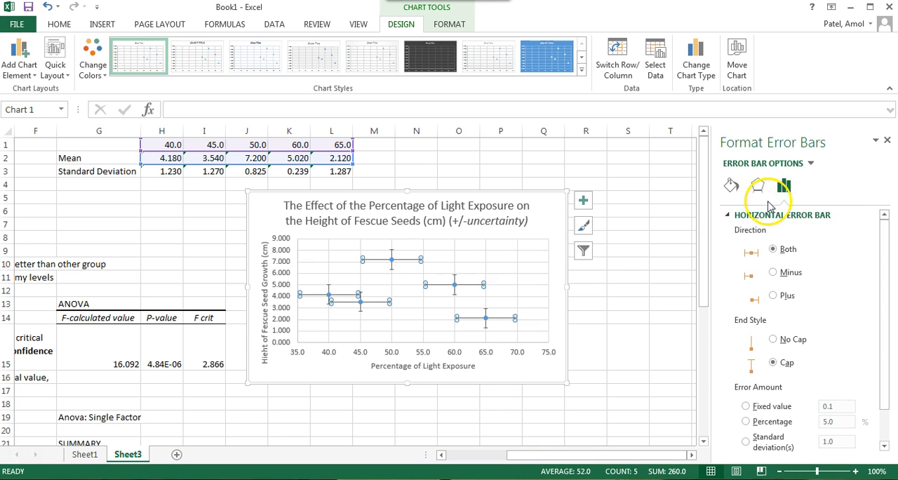
left_click_drag(883, 243, 876, 283)
left_click(768, 424)
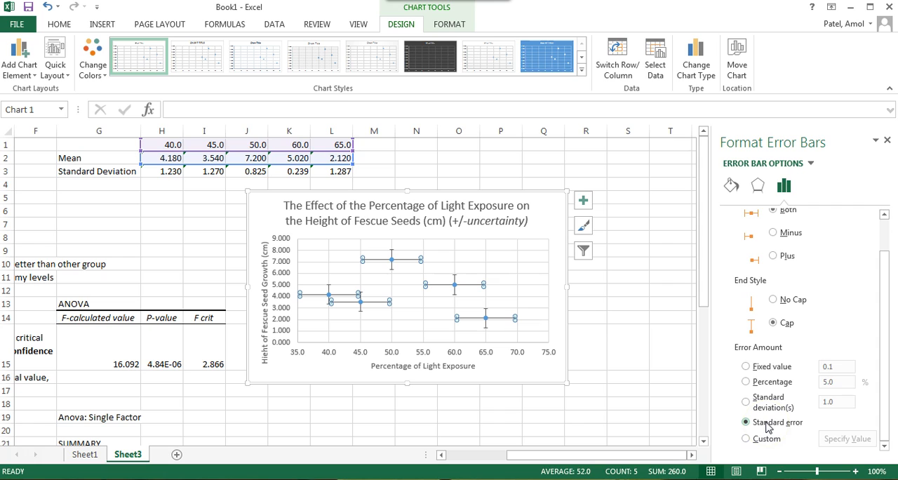
left_click_drag(883, 330, 878, 272)
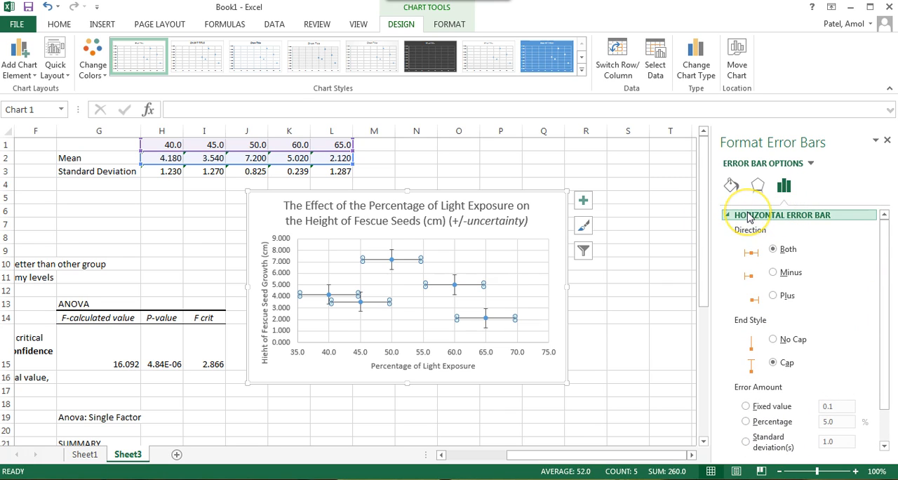
left_click_drag(883, 258, 886, 353)
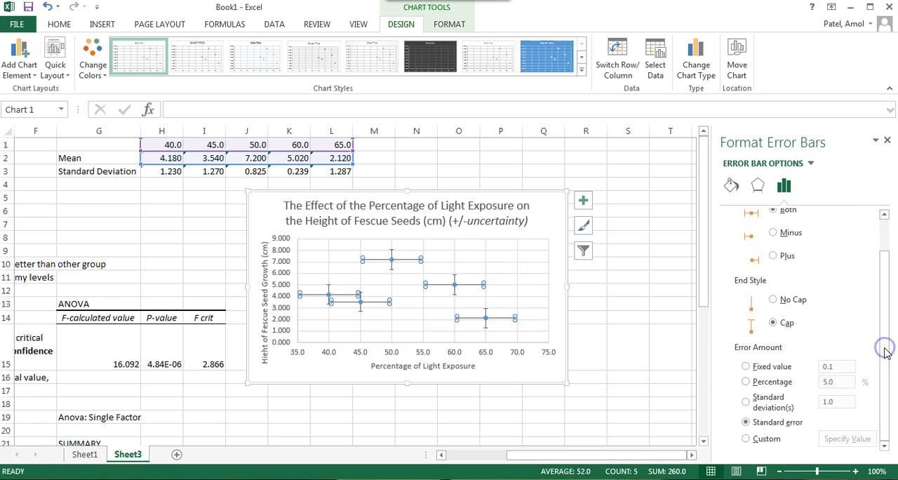
left_click(746, 366)
left_click(835, 367)
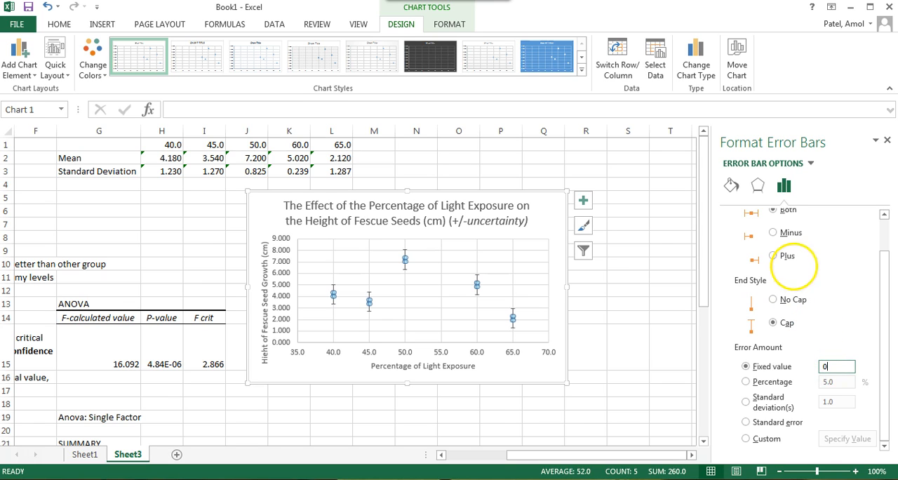
left_click_drag(887, 268, 876, 189)
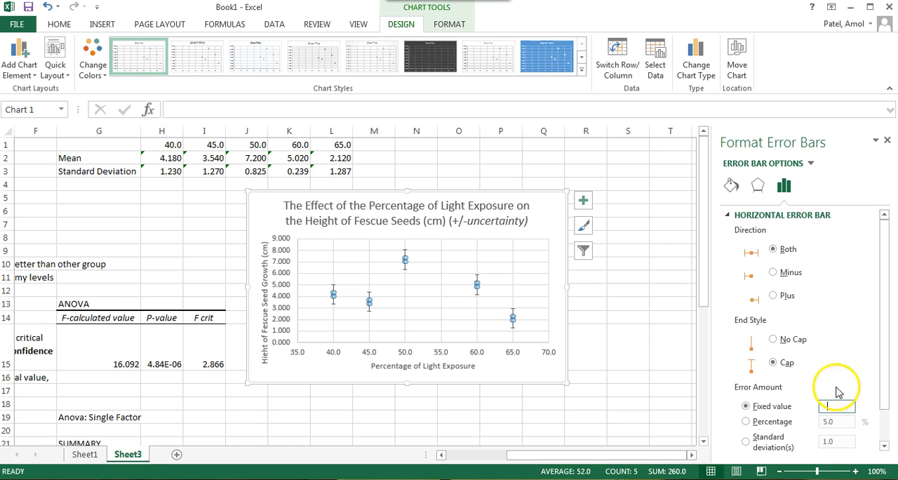
Step: Switch the error bar formatting to the Series 1 Y Error Bars
left_click(729, 216)
left_click(728, 215)
left_click(728, 216)
left_click(785, 186)
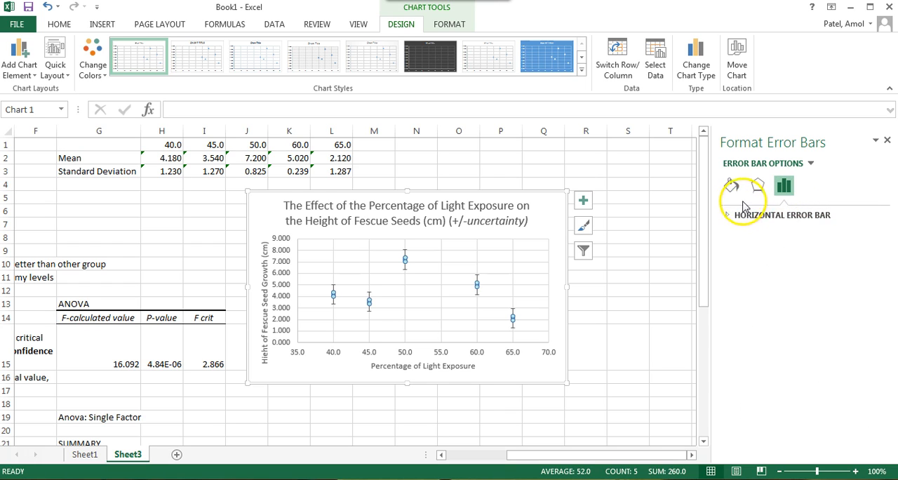
left_click(729, 216)
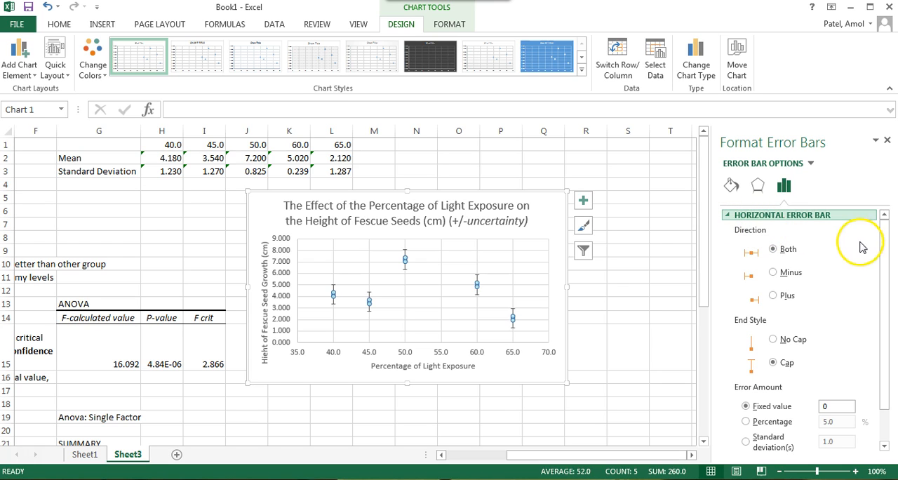
left_click(810, 163)
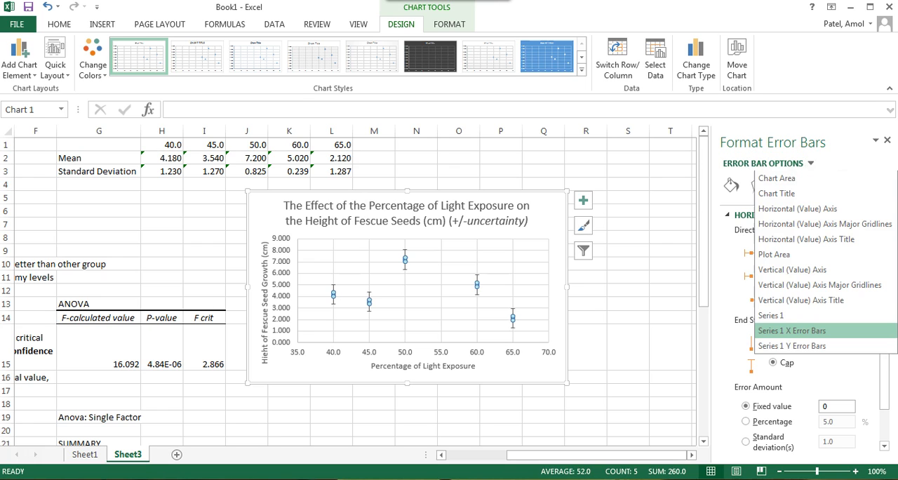
left_click(807, 347)
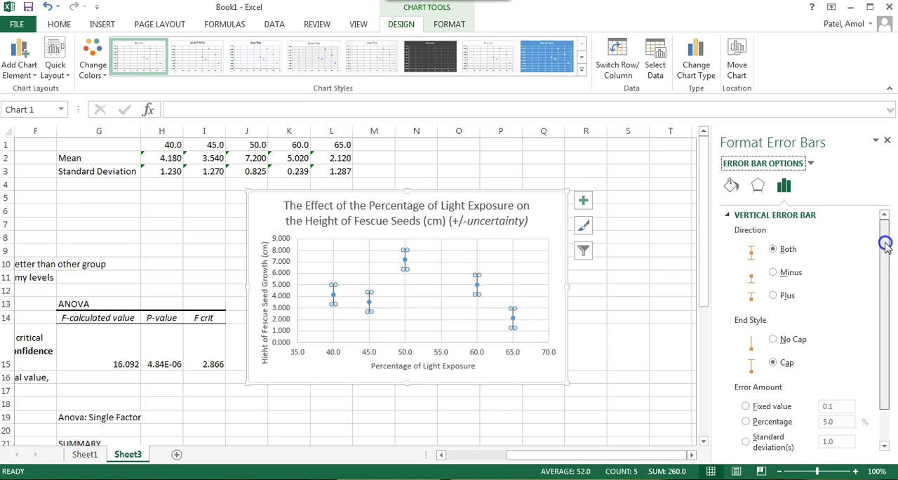
Step: Give the vertical error bars custom positive and negative error values from the standard deviations in H3:L3
left_click_drag(884, 241, 883, 280)
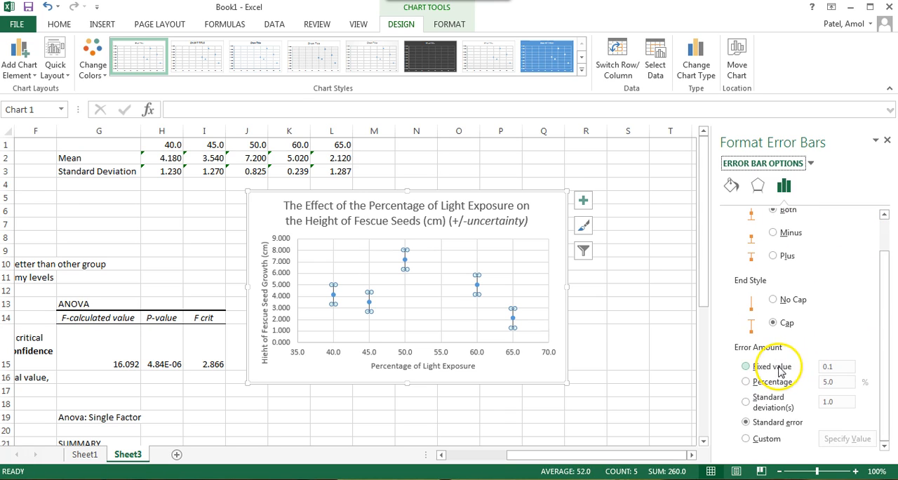
left_click(757, 439)
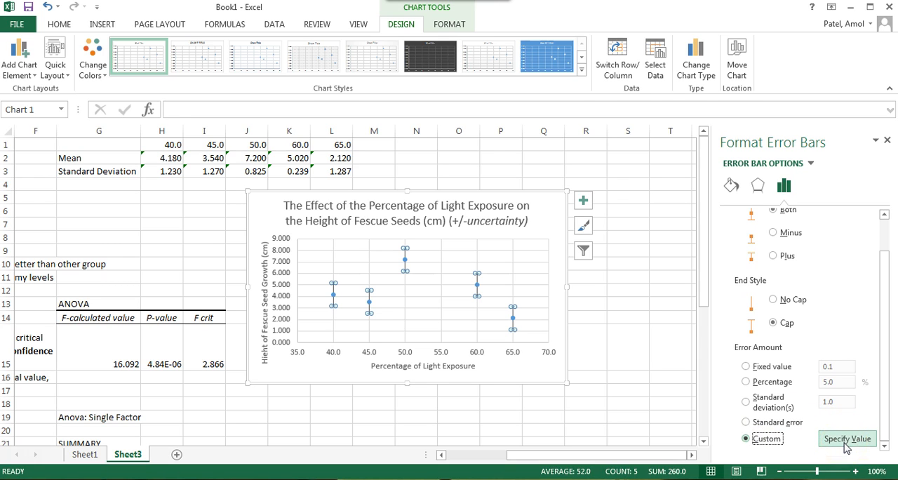
left_click(846, 444)
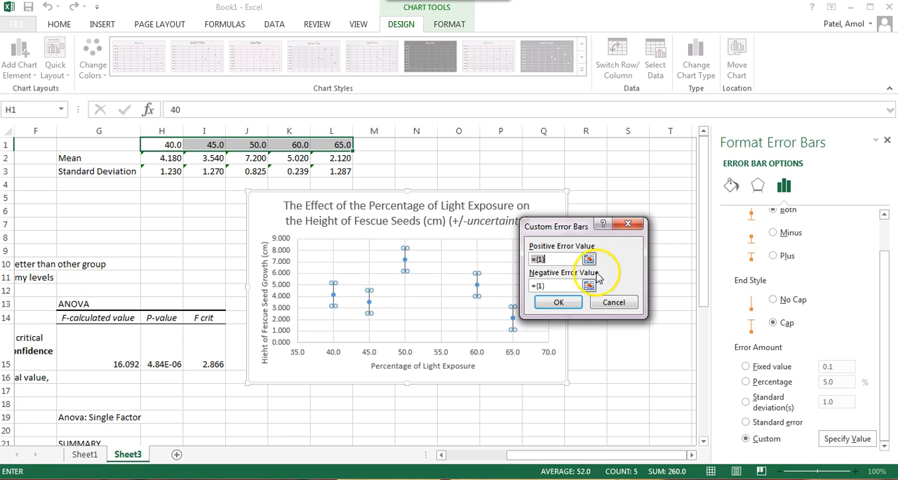
left_click(176, 173)
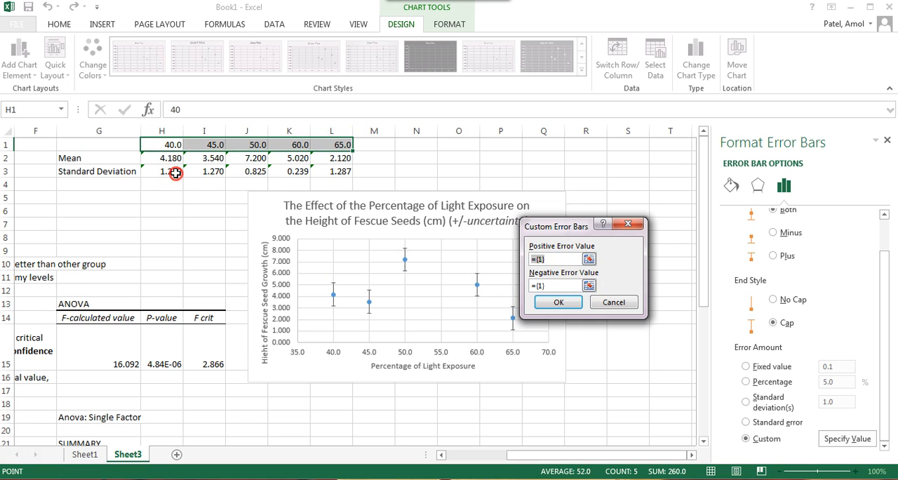
left_click_drag(175, 173, 339, 174)
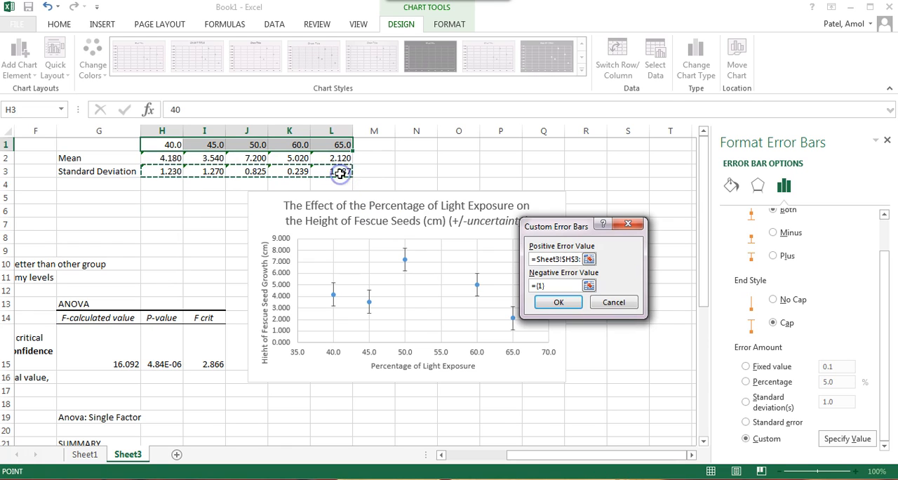
left_click(589, 286)
left_click_drag(176, 173, 327, 171)
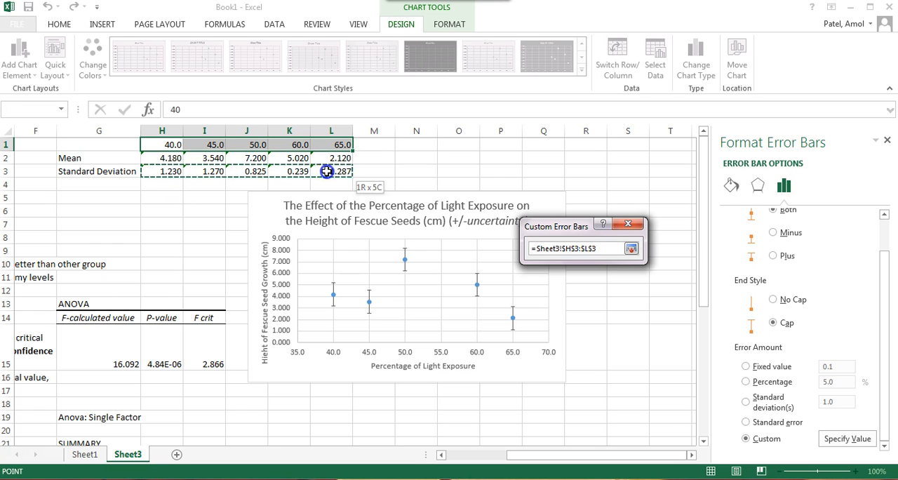
left_click(630, 248)
left_click(559, 303)
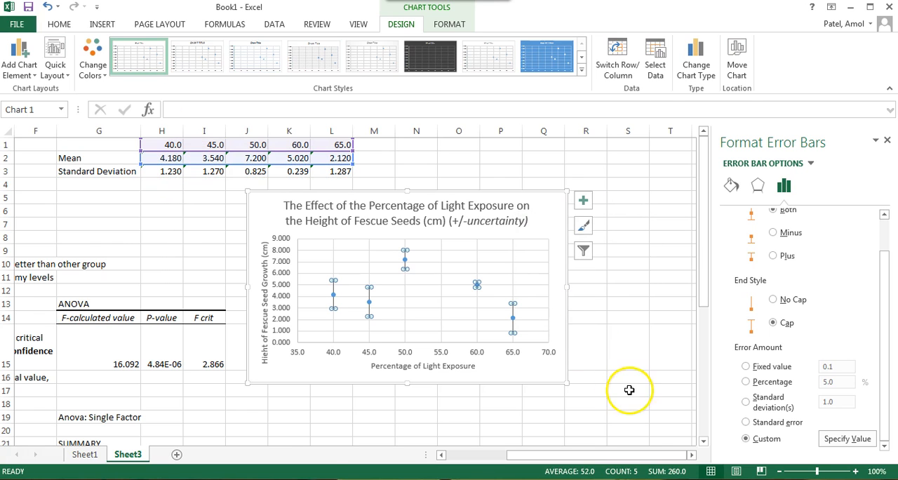
left_click(561, 327)
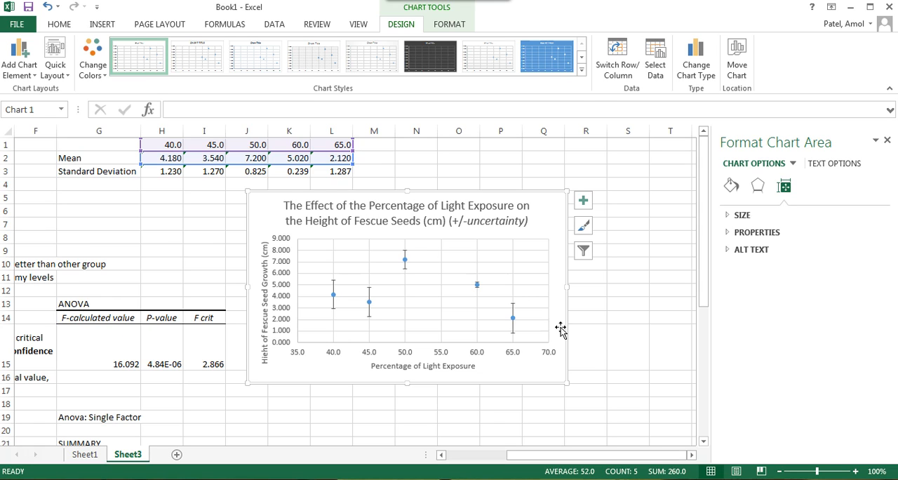
Step: Compare the vertical error bars of the 40.0, 45.0 and 50.0 light exposure points for overlap
mouse_move(345, 300)
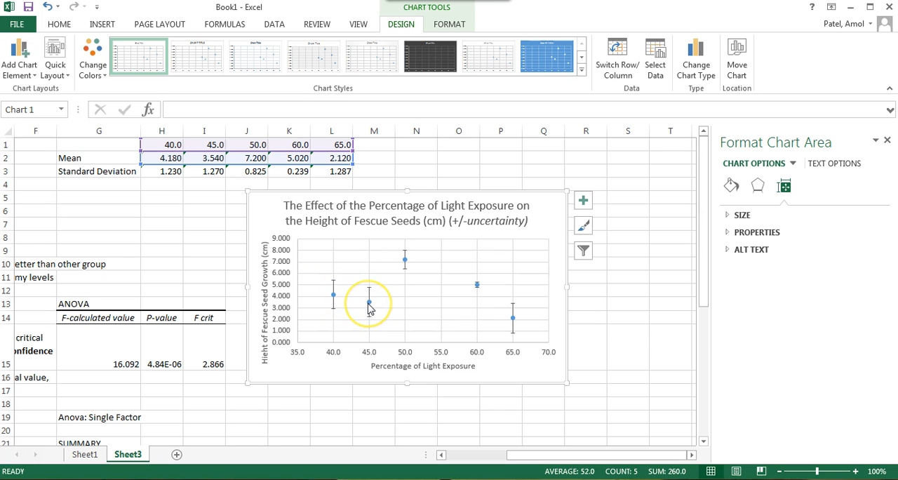
mouse_move(369, 309)
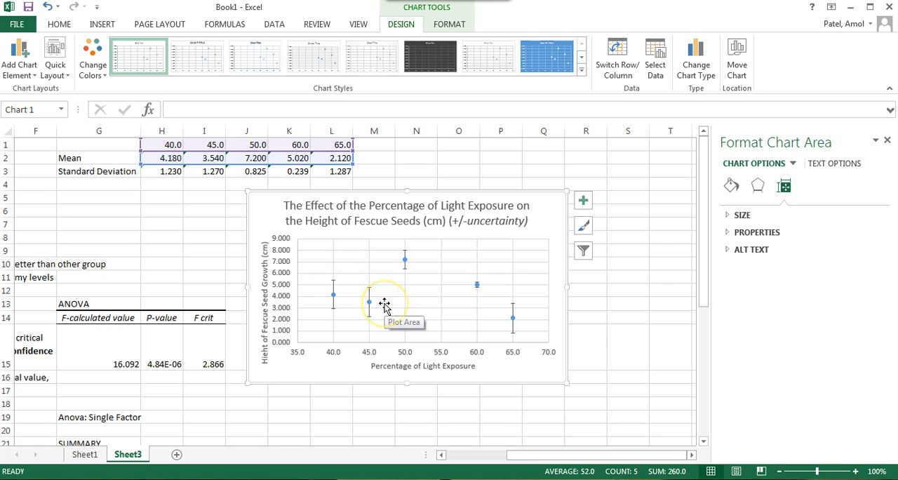
left_click(352, 307)
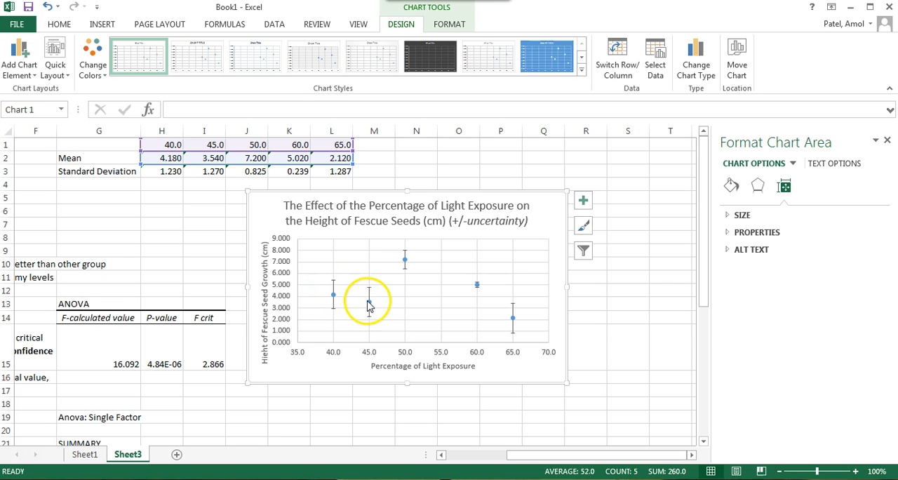
left_click(402, 260)
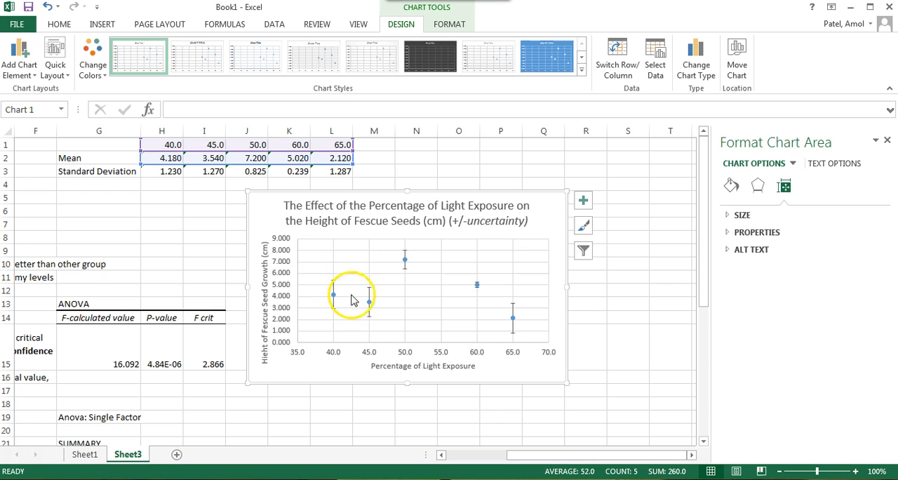
mouse_move(408, 267)
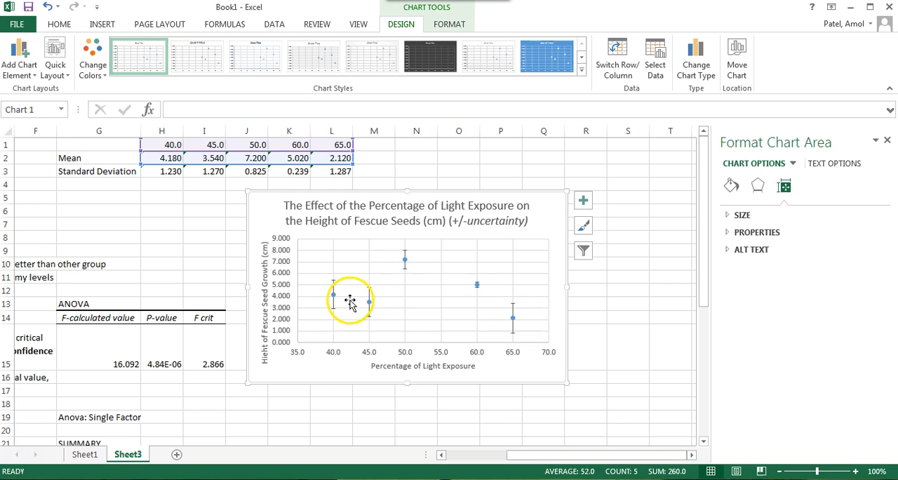
mouse_move(370, 309)
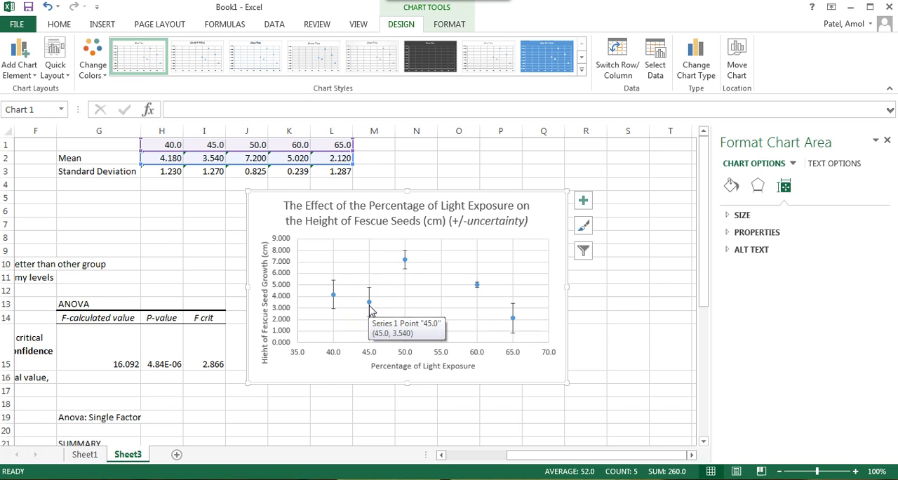
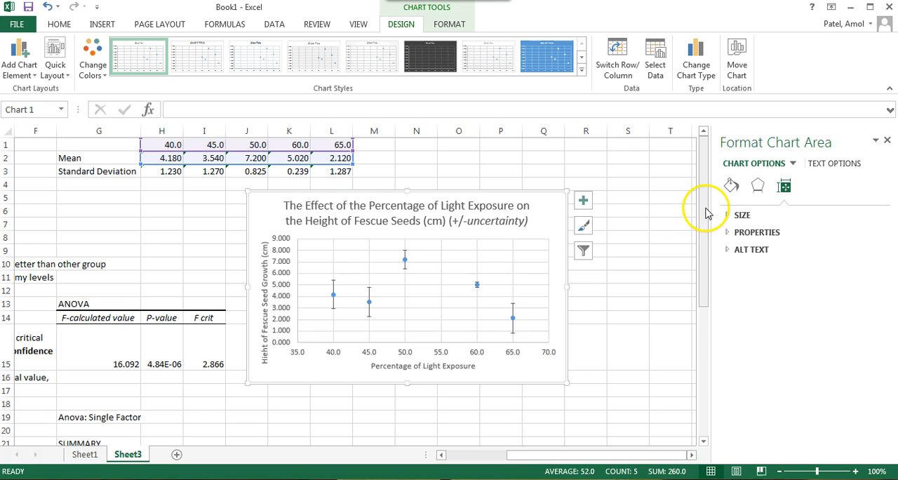
Step: Review the raw data, the hypotheses and the ANOVA output tables around the chart
left_click_drag(707, 213, 710, 203)
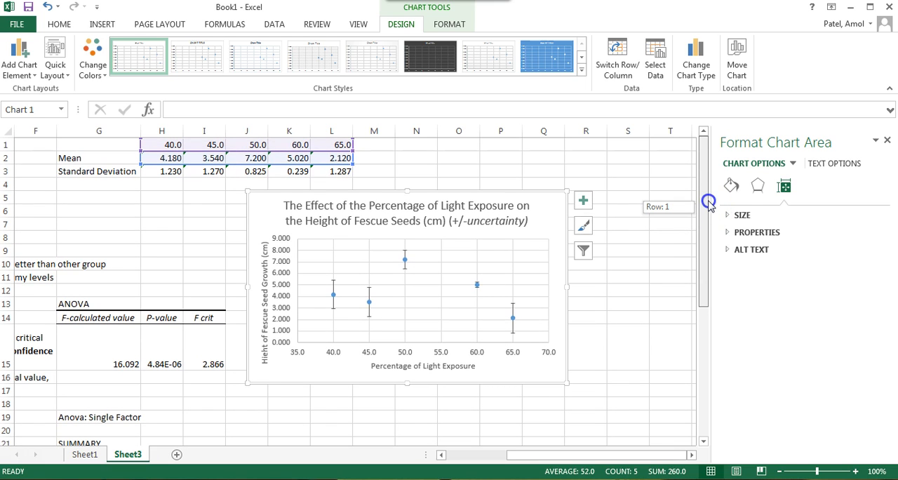
left_click_drag(515, 454, 407, 472)
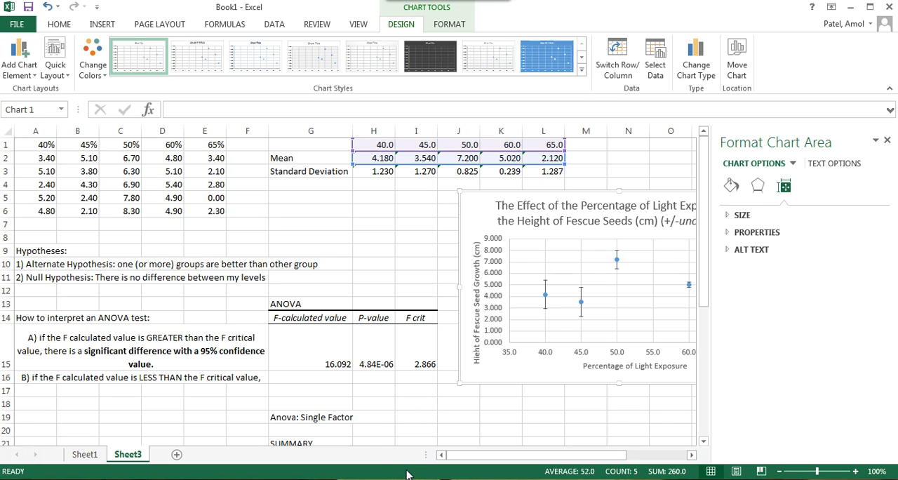
left_click(706, 274)
left_click_drag(706, 274, 676, 407)
left_click_drag(585, 454, 692, 438)
left_click(508, 245)
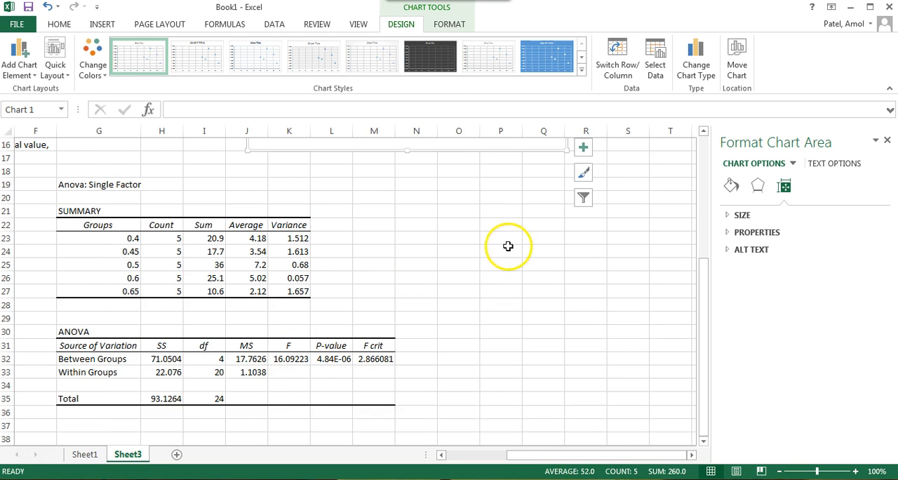
left_click(452, 223)
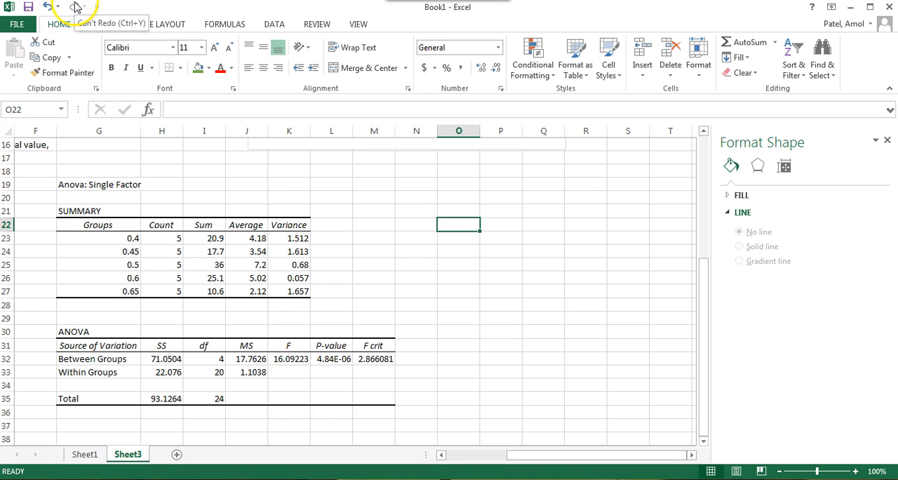
left_click(184, 111)
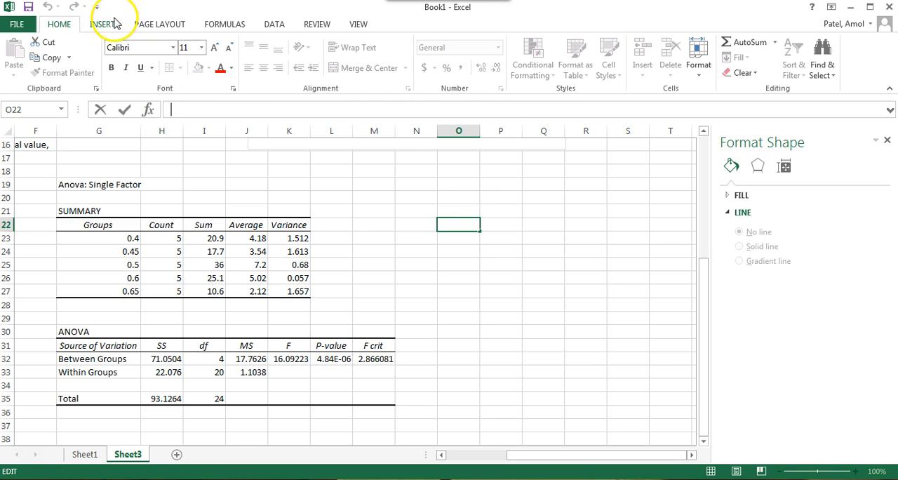
Step: Select cell M19 and start the t-Test: Two-Sample Assuming Unequal Variances analysis
left_click(275, 24)
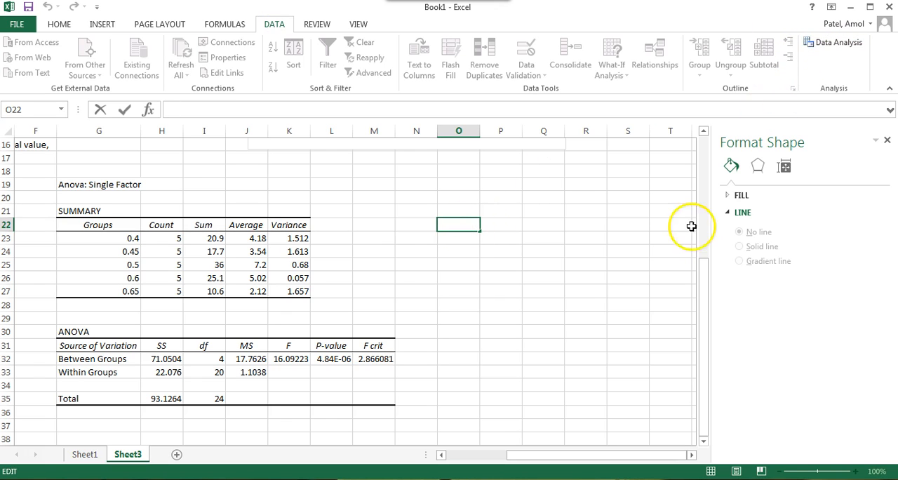
scroll(703, 284, "up", 5)
left_click(596, 289)
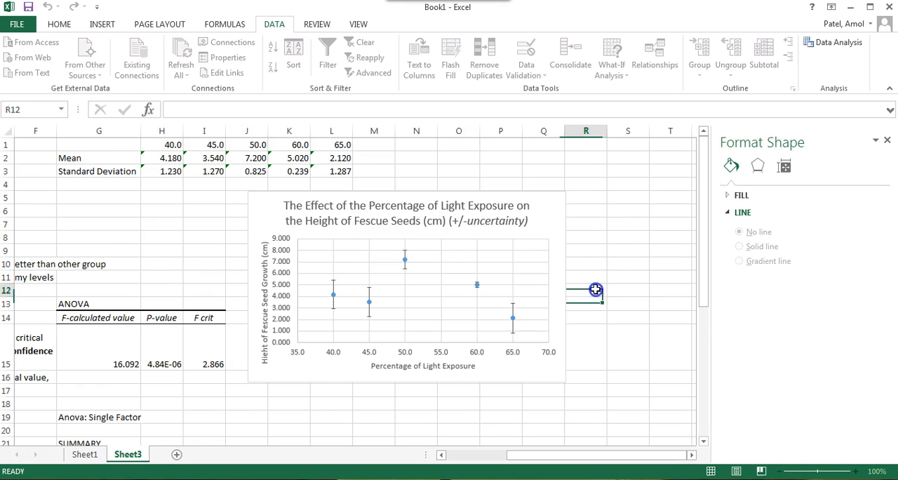
left_click(379, 418)
left_click(824, 44)
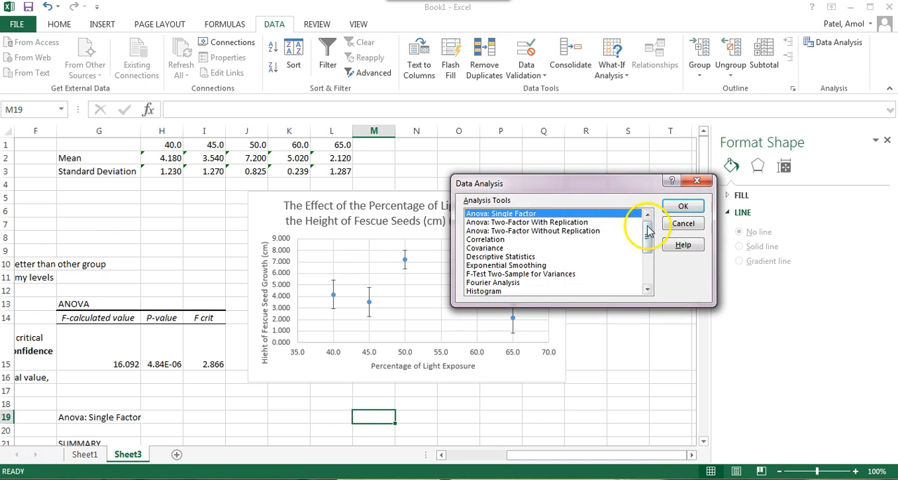
left_click_drag(649, 232, 650, 270)
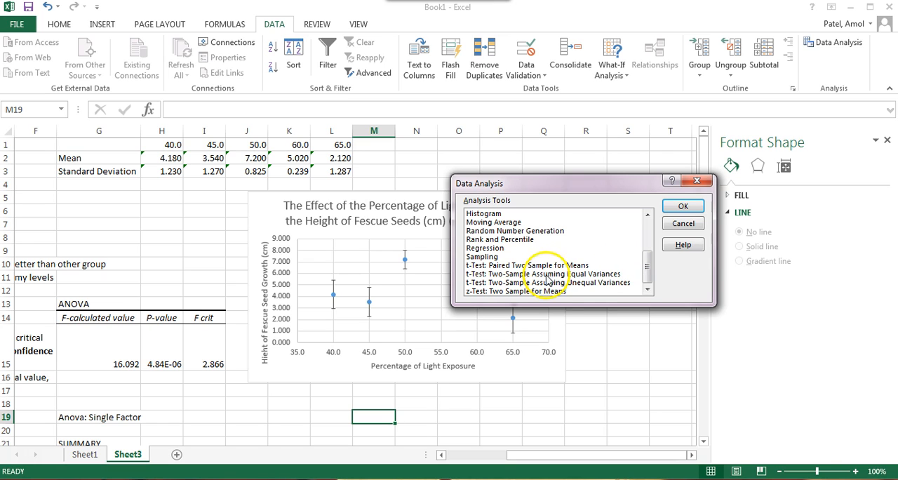
left_click(600, 285)
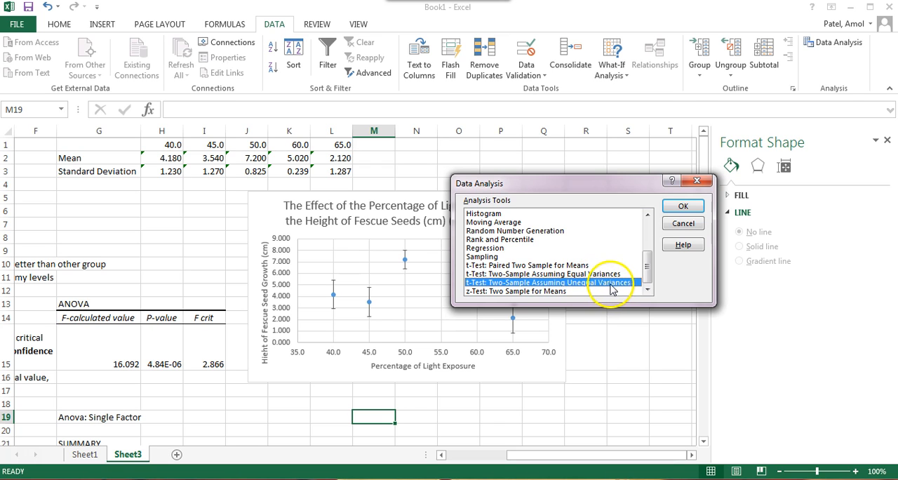
left_click(682, 206)
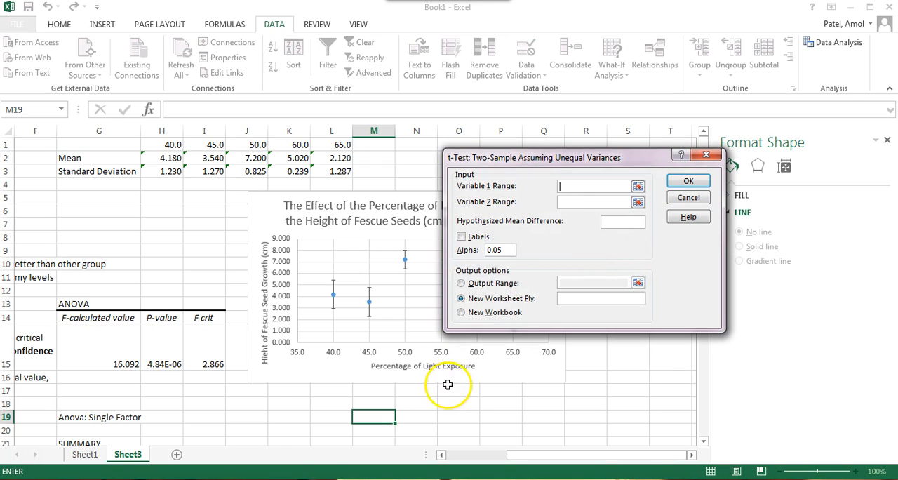
Step: Set the t-test's Variable 1 range to the 45% group including its header, B1:B6
left_click_drag(536, 454, 438, 458)
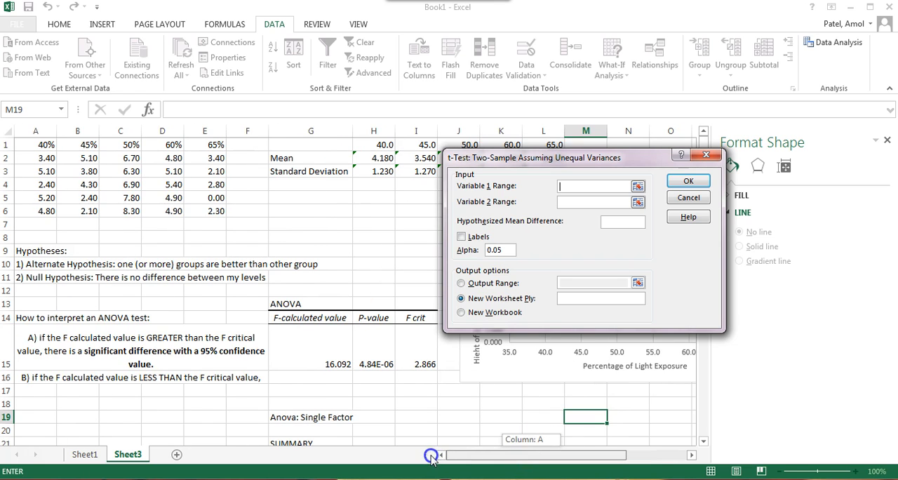
left_click(638, 186)
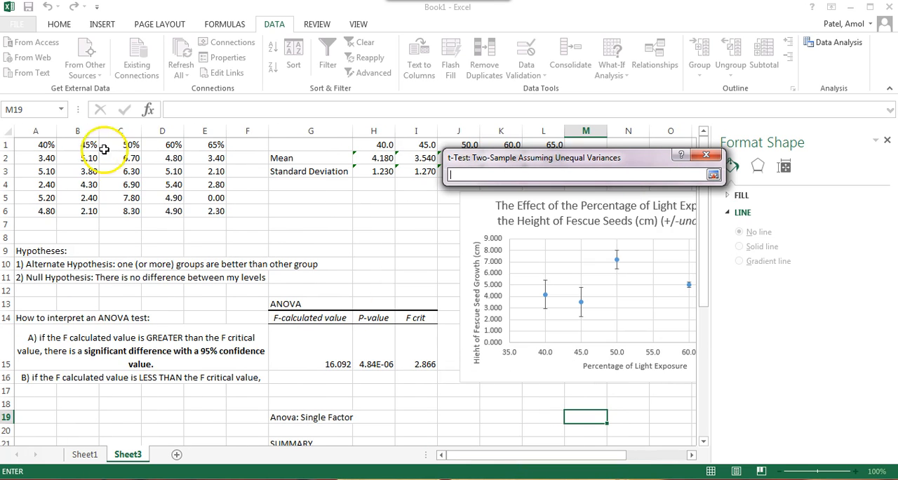
left_click_drag(83, 156, 89, 211)
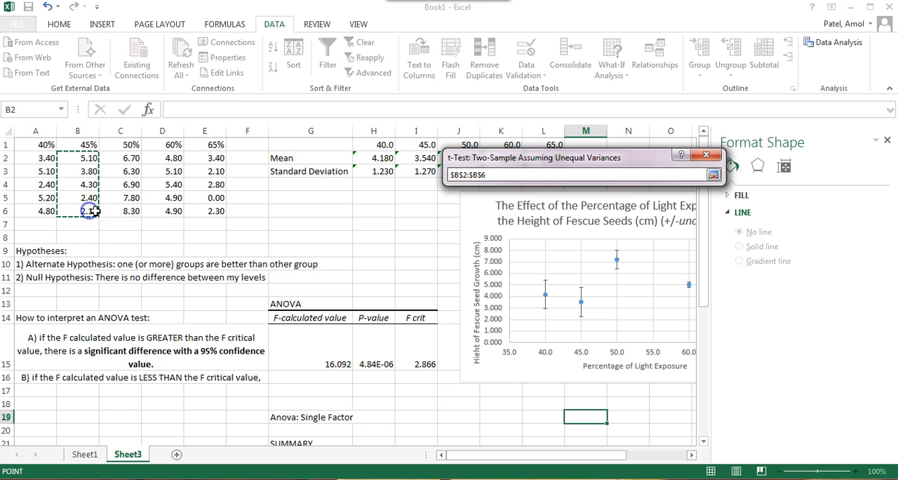
left_click(714, 175)
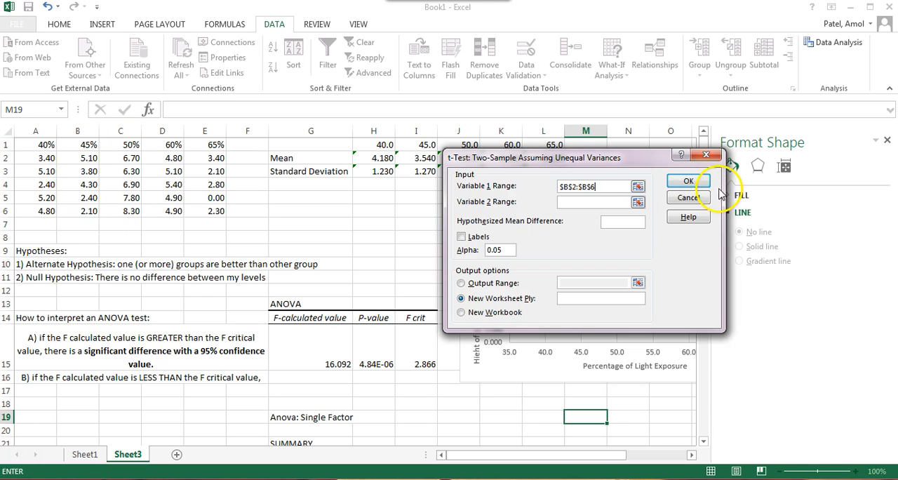
left_click(638, 186)
left_click_drag(87, 144, 91, 210)
left_click(713, 175)
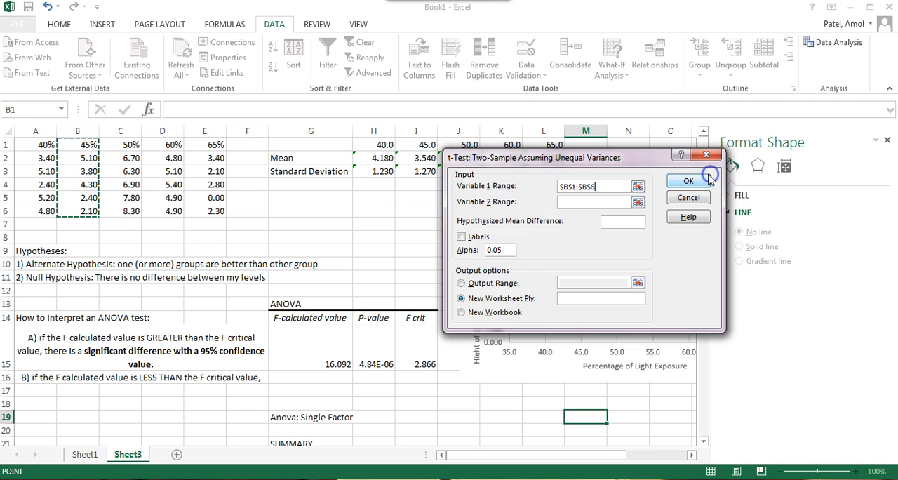
Step: Set the Variable 2 range to the 50% group, C1:C6, and mark the ranges as including labels
left_click(638, 202)
left_click_drag(123, 144, 134, 211)
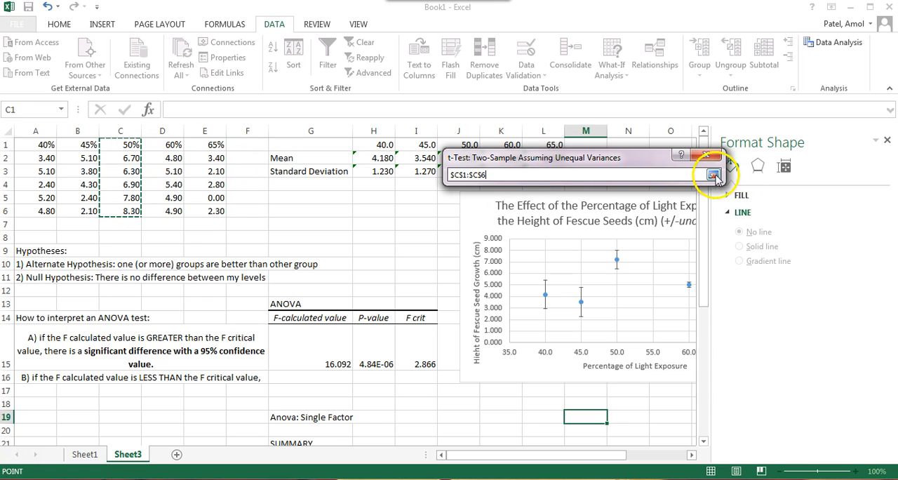
left_click(713, 175)
left_click(475, 239)
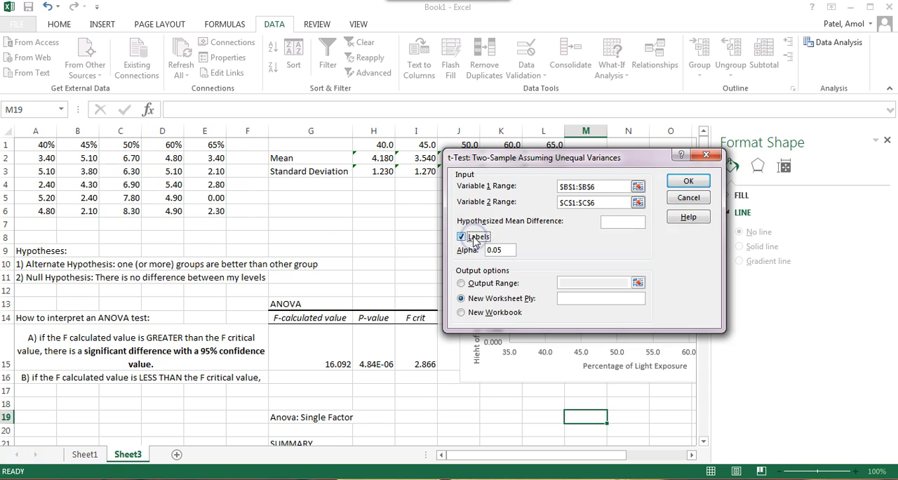
left_click(518, 246)
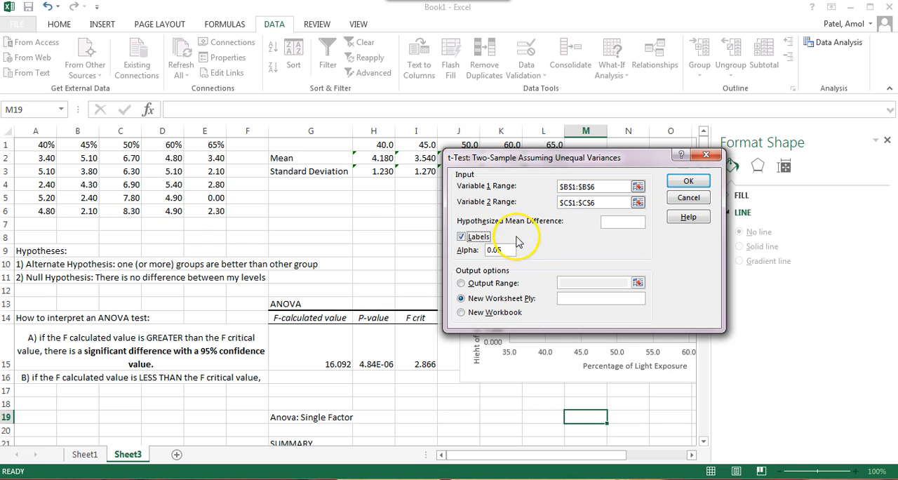
Step: Try to output the t-test results to the range starting at M19
left_click(494, 283)
left_click(637, 282)
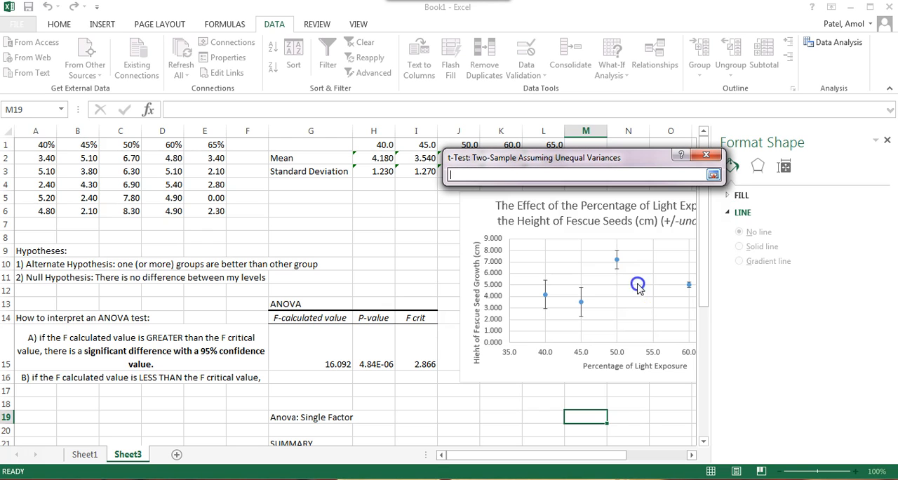
left_click(588, 416)
left_click(713, 174)
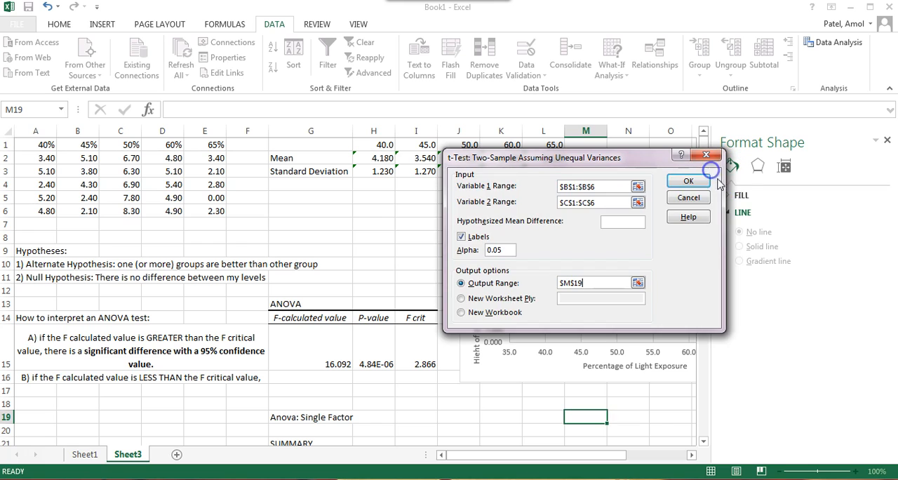
left_click(685, 178)
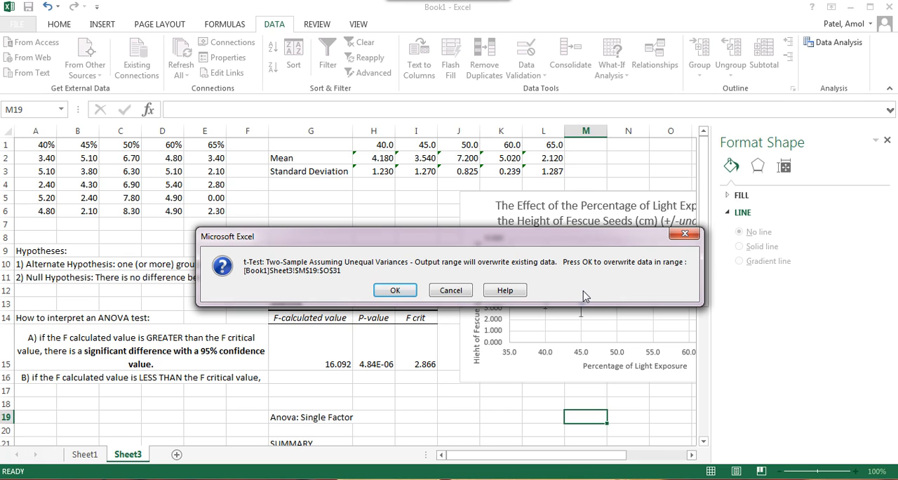
left_click(451, 290)
left_click(692, 199)
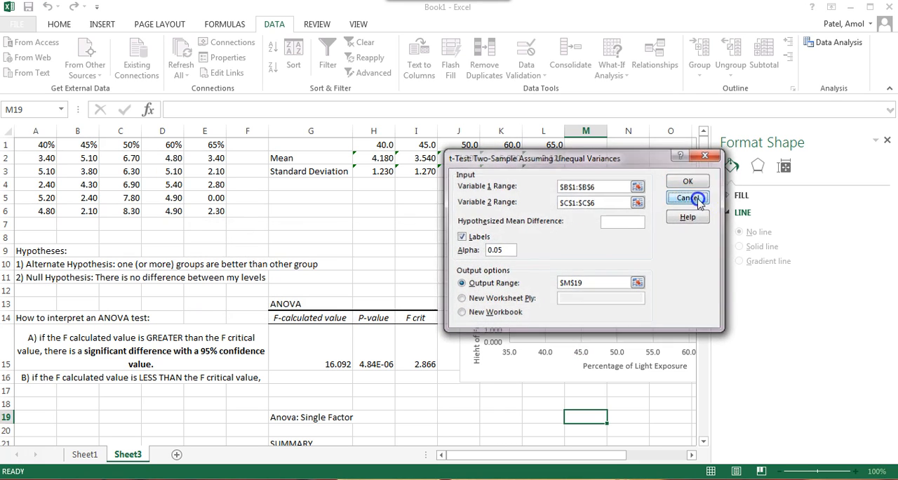
left_click(685, 226)
Step: Select empty cell O20 beyond the ANOVA tables and reopen the t-Test: Two-Sample Assuming Unequal Variances analysis
scroll(611, 307, "down", 3)
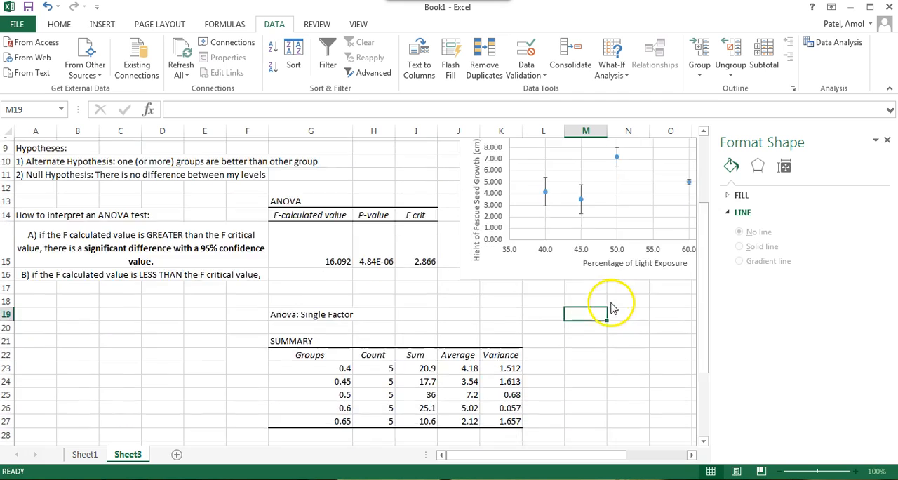
scroll(610, 308, "down", 3)
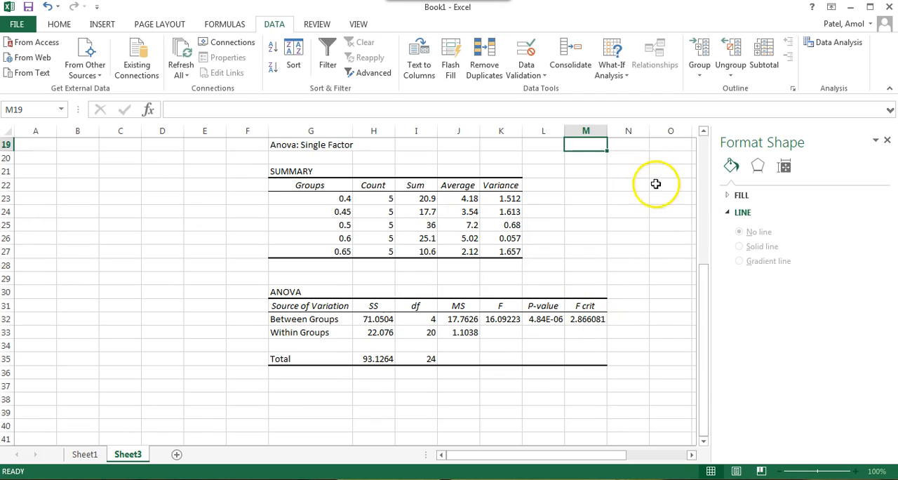
left_click(665, 158)
scroll(618, 287, "up", 5)
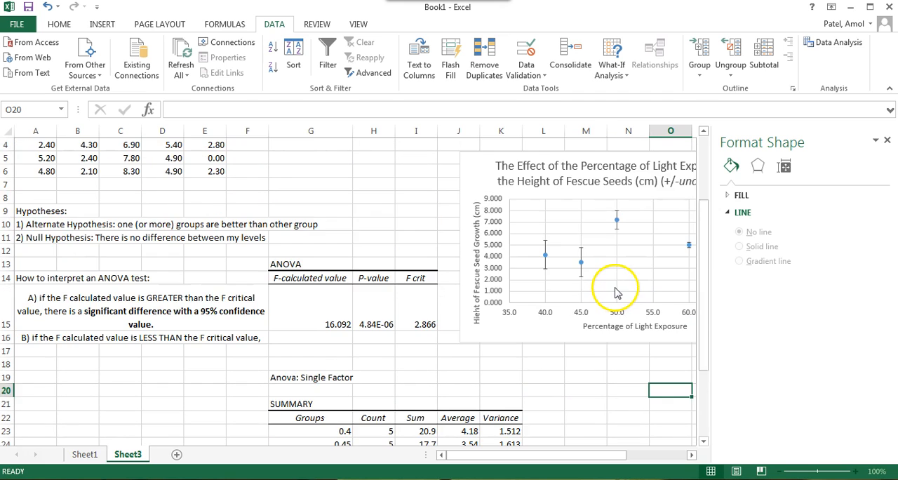
scroll(617, 292, "up", 1)
left_click(835, 42)
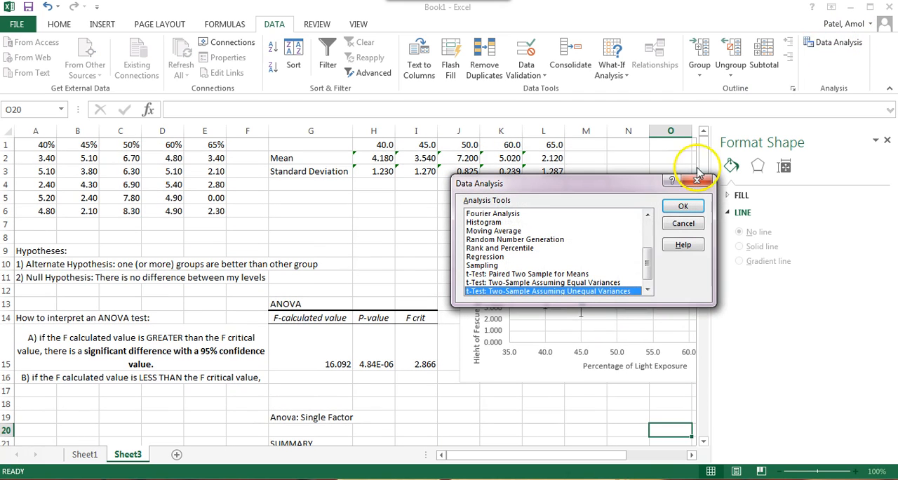
left_click(649, 210)
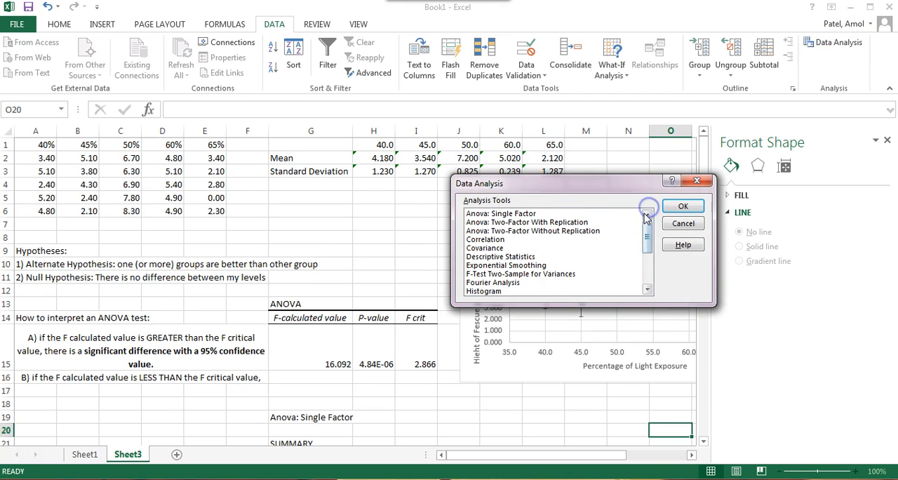
left_click(653, 279)
left_click(605, 282)
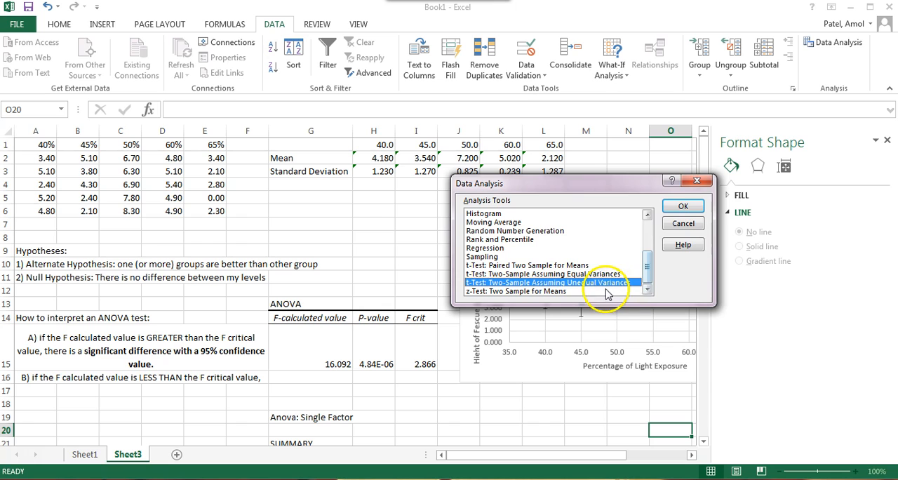
left_click(675, 207)
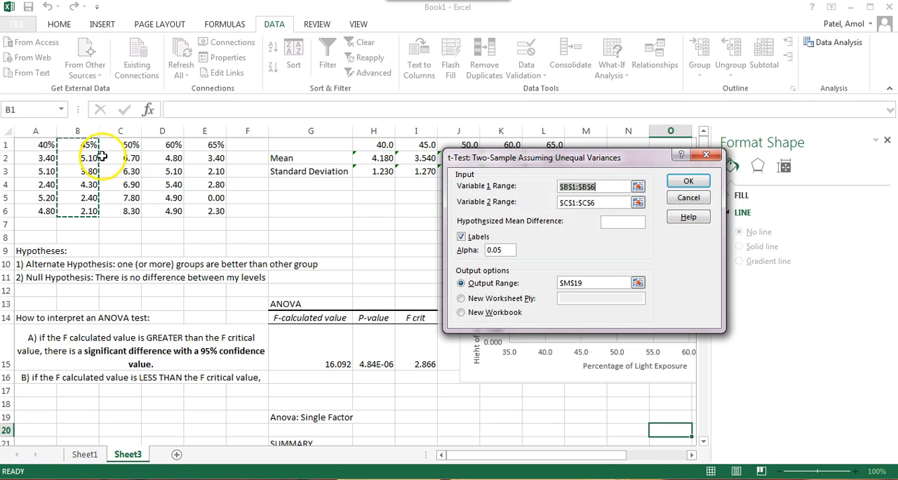
Step: Set the t-test's output range to O20, run the test and bring its results table into view
left_click(609, 203)
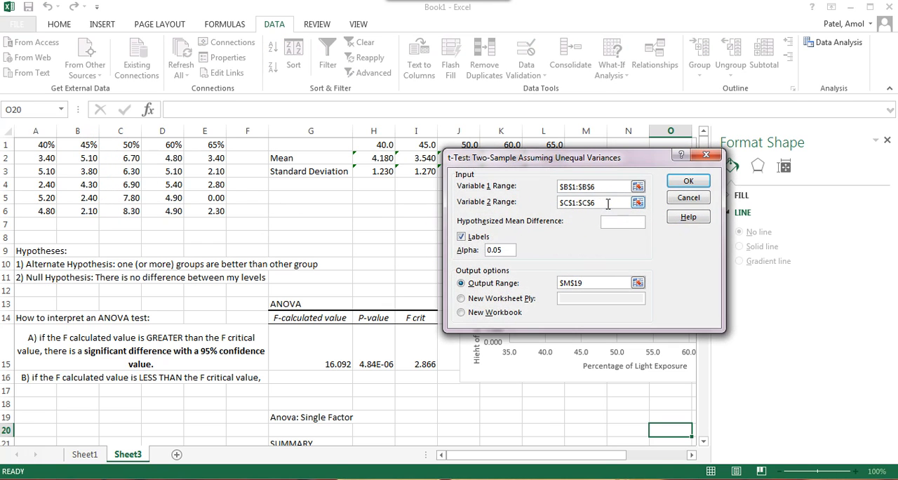
left_click(580, 203)
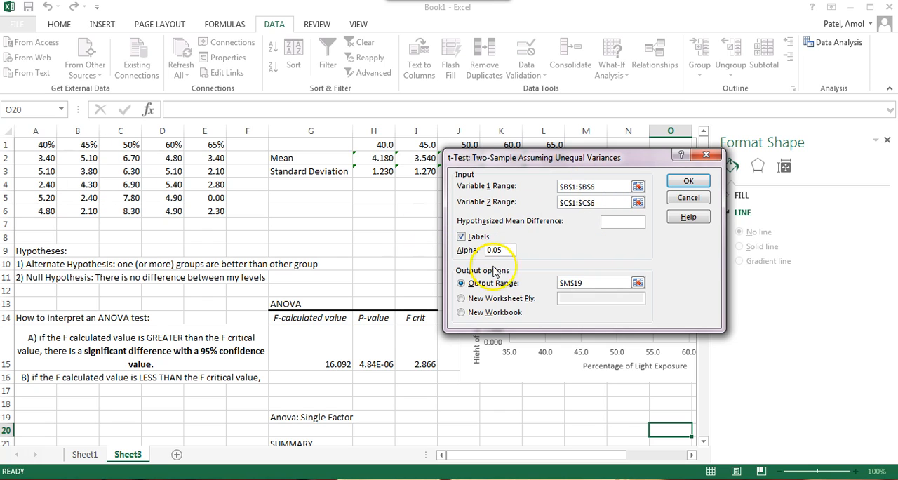
left_click(638, 283)
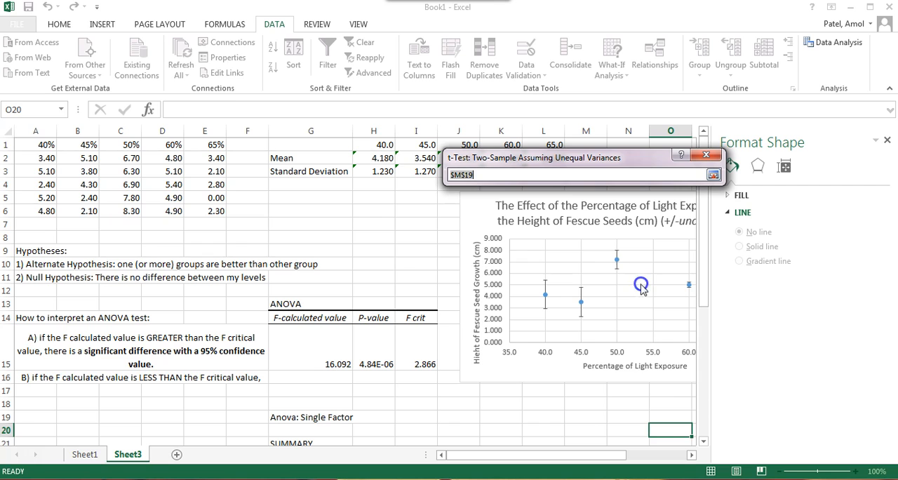
left_click(670, 430)
left_click(714, 175)
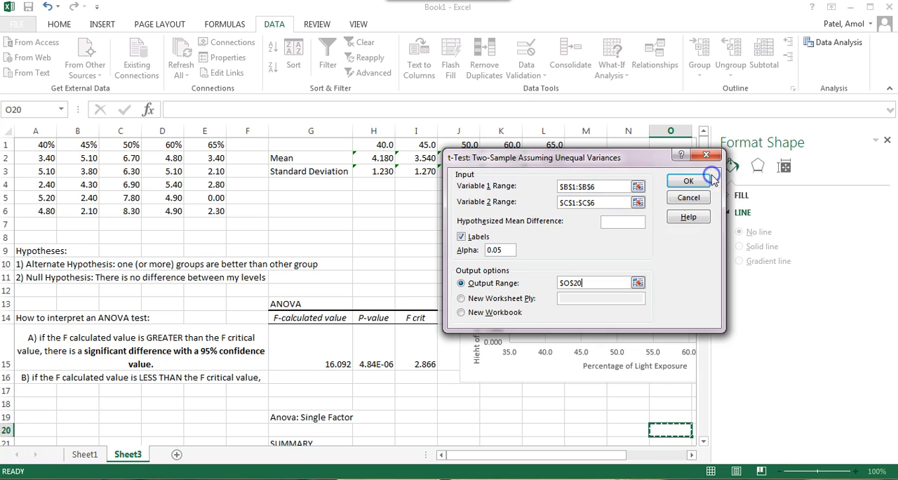
left_click(688, 180)
left_click_drag(704, 284, 708, 421)
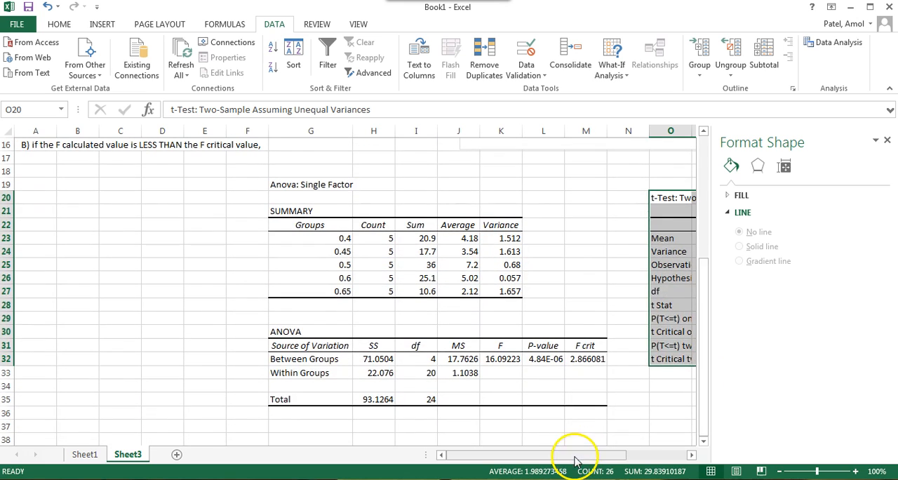
Step: Widen column O to fit the row labels of the t-test results table
left_click_drag(576, 457, 667, 456)
left_click(601, 339)
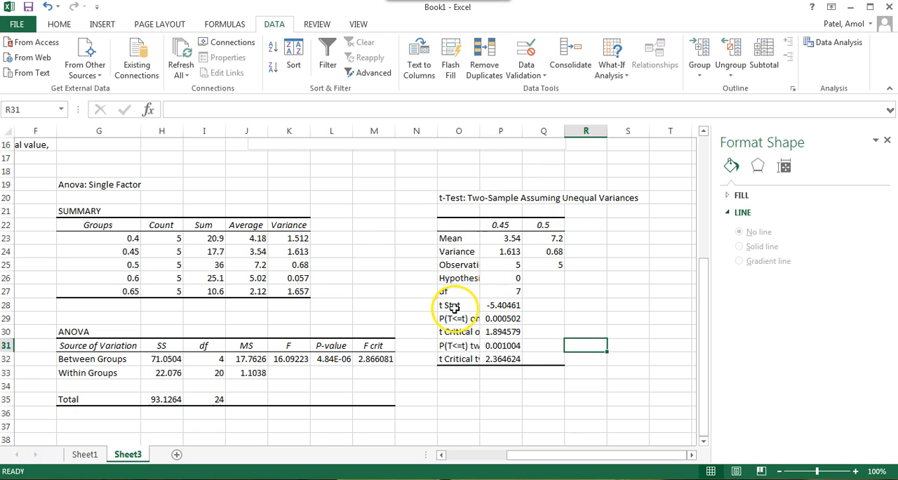
left_click_drag(450, 305, 522, 319)
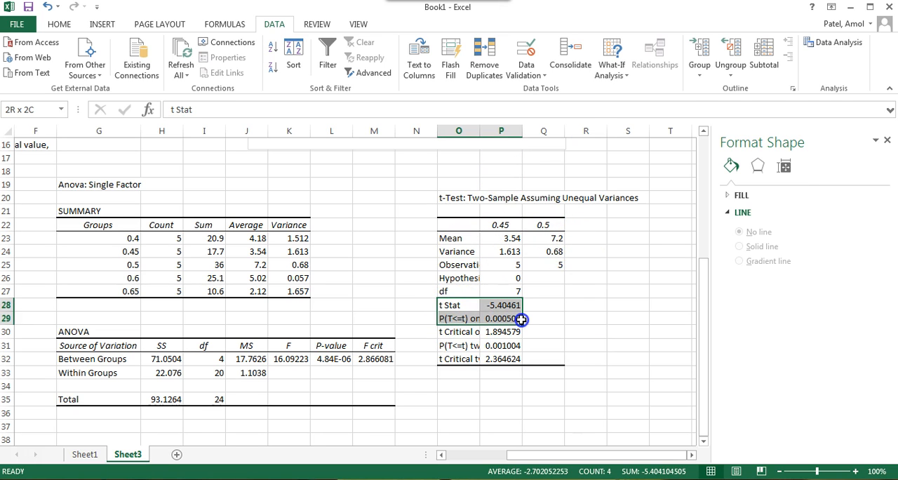
double_click(480, 132)
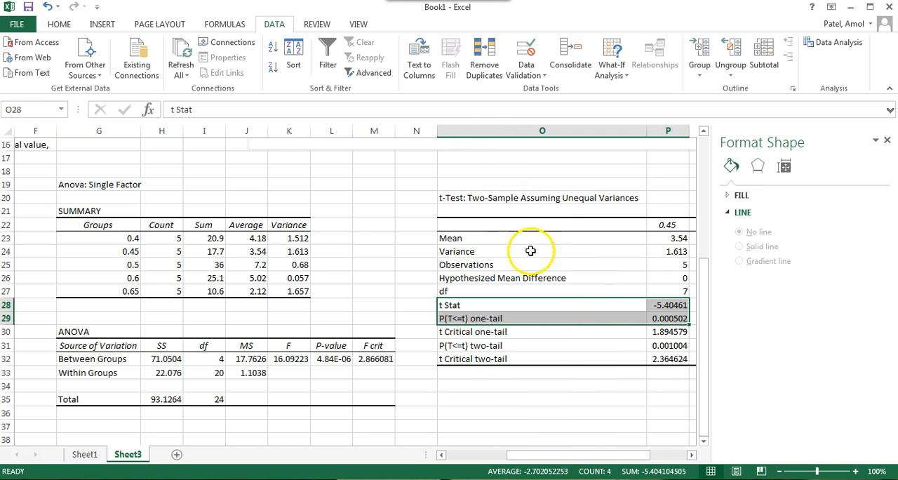
left_click_drag(540, 455, 571, 456)
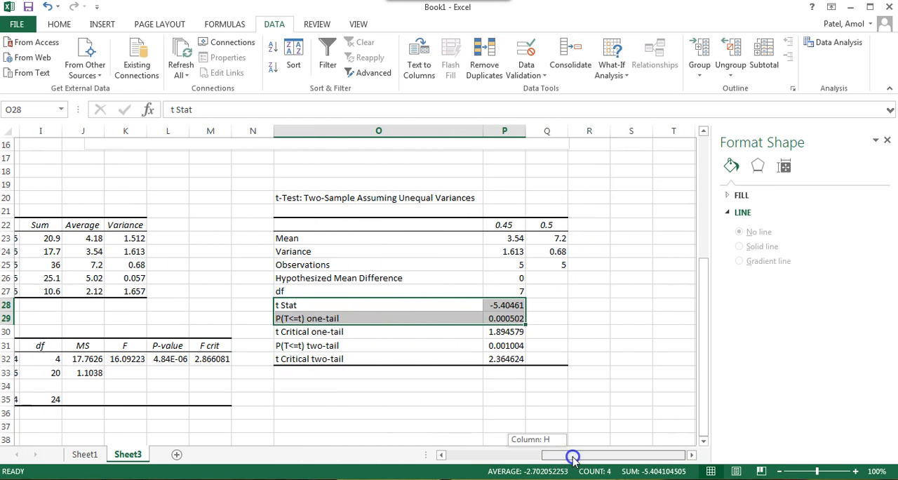
left_click(583, 331)
Step: Examine the t Stat row and the two-tail P and t Critical rows in the t-test results
left_click(380, 307)
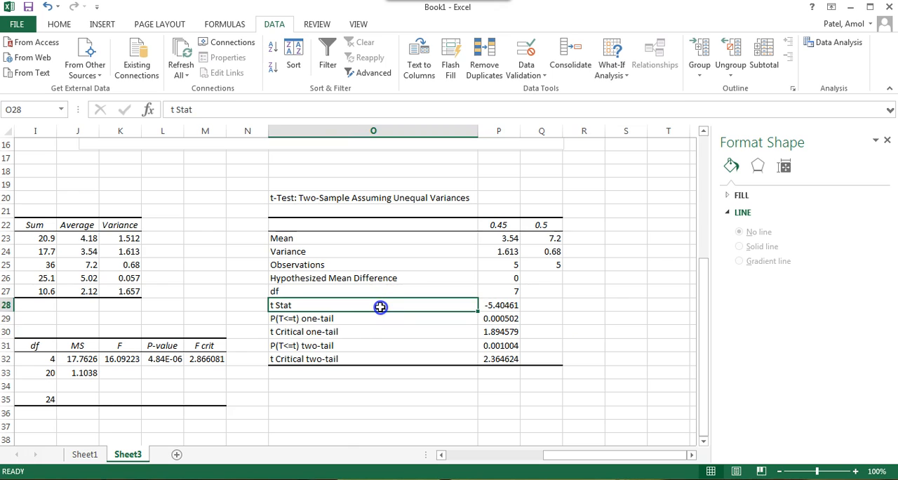
left_click_drag(342, 347, 507, 360)
left_click(509, 309)
left_click(499, 305)
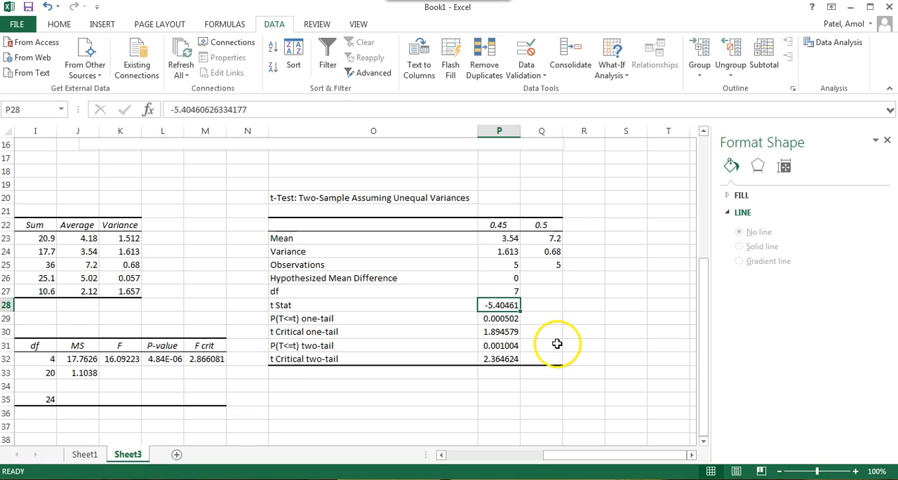
Step: Review the ANOVA interpretation notes in A14:F16 and return to the t-test results table
left_click_drag(546, 455, 391, 456)
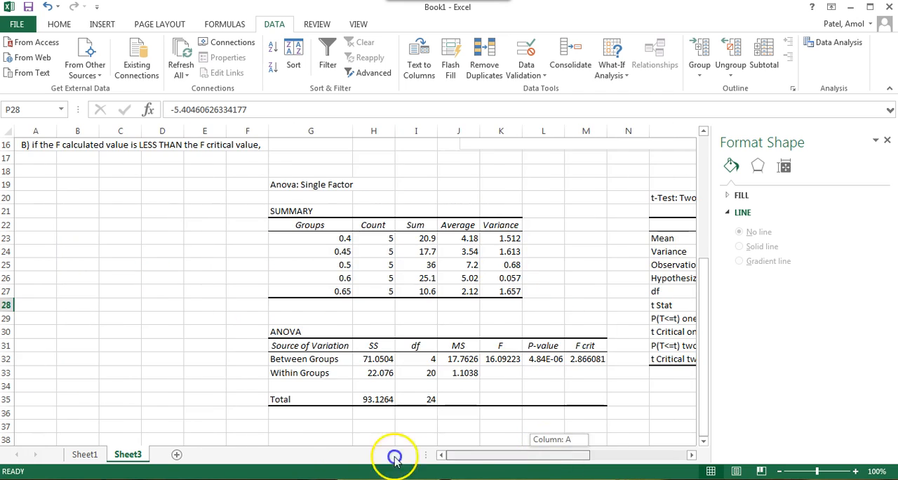
scroll(106, 311, "up", 4)
left_click_drag(74, 243, 192, 300)
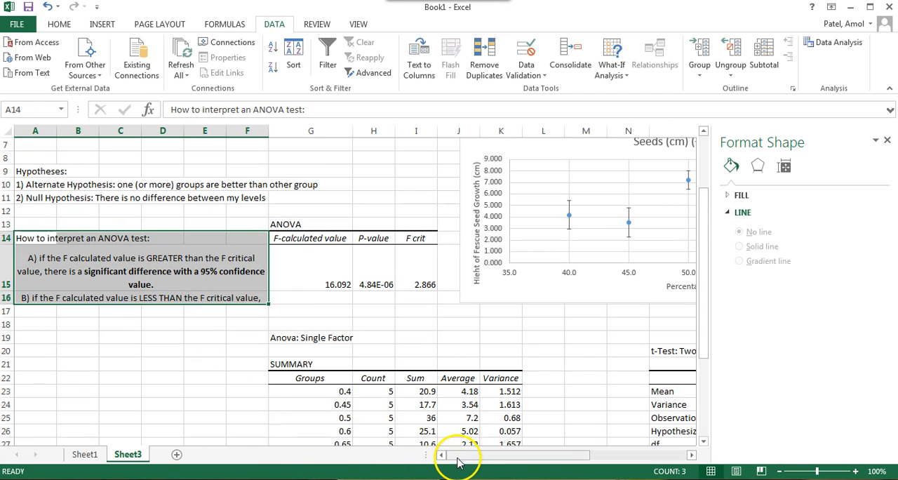
left_click_drag(457, 454, 616, 459)
scroll(541, 395, "down", 3)
left_click(533, 404)
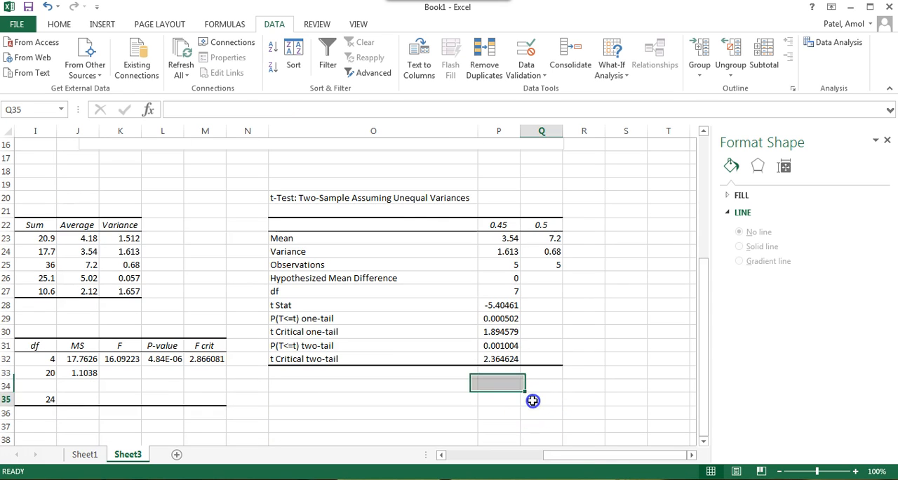
Step: Compare the t Stat with the two-tail t Critical value, and check the two-tail P value for the 0.45 and 0.5 groups
left_click(505, 304)
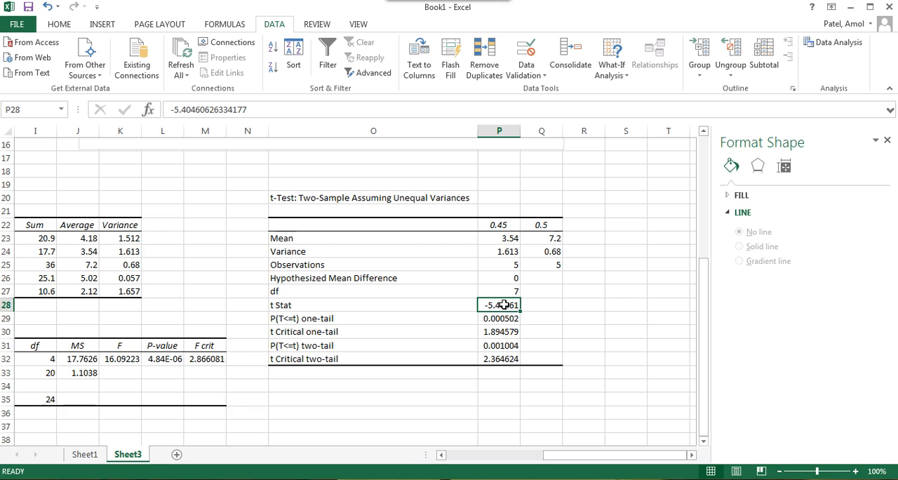
left_click(511, 359)
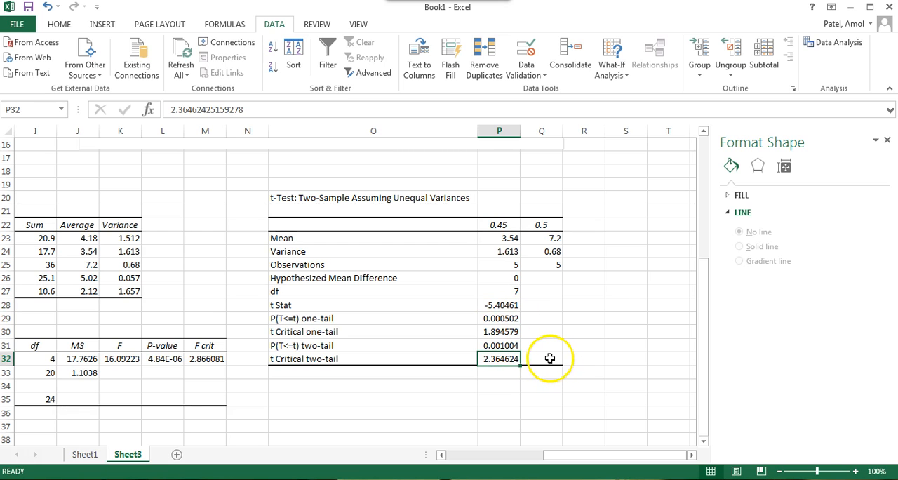
left_click(510, 345)
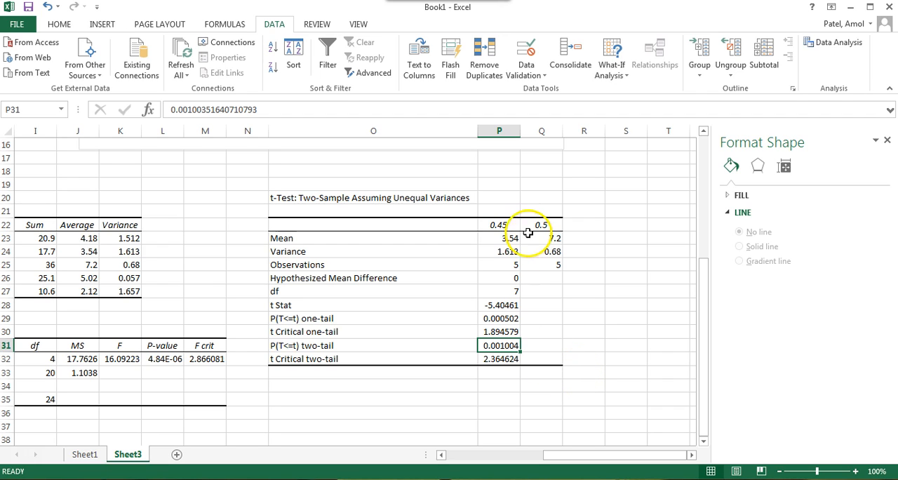
left_click(496, 228)
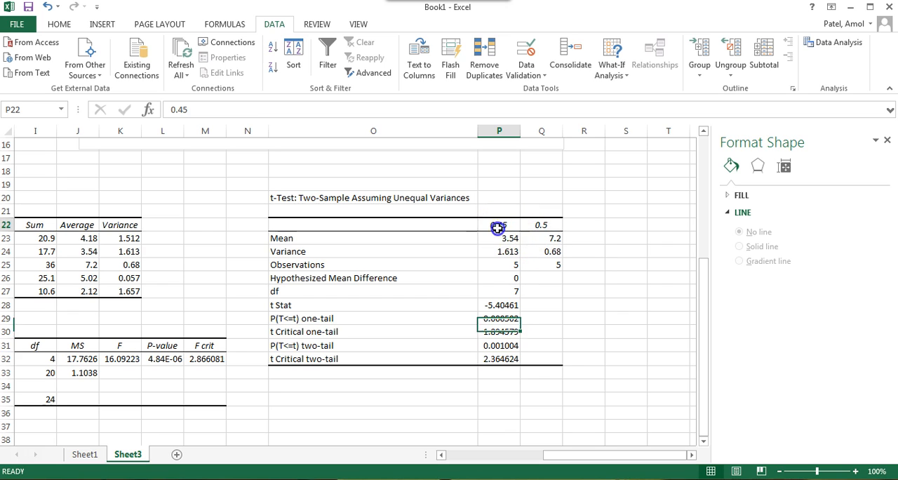
left_click(556, 226)
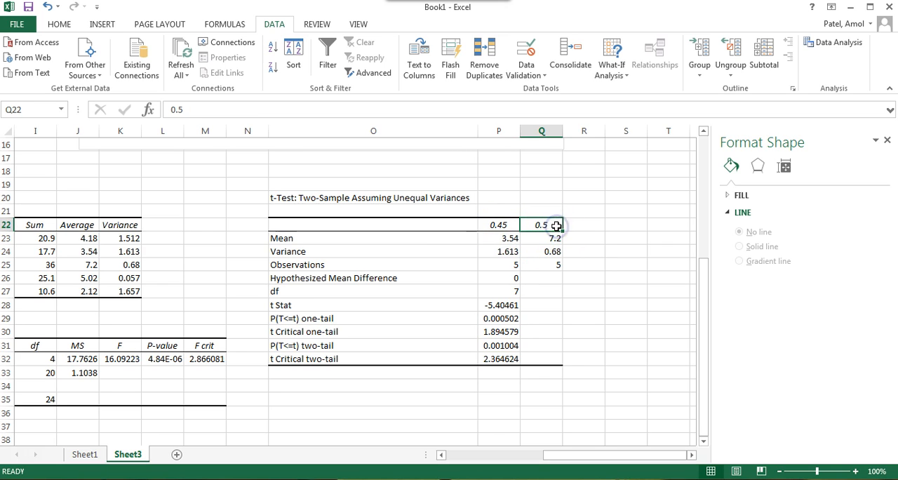